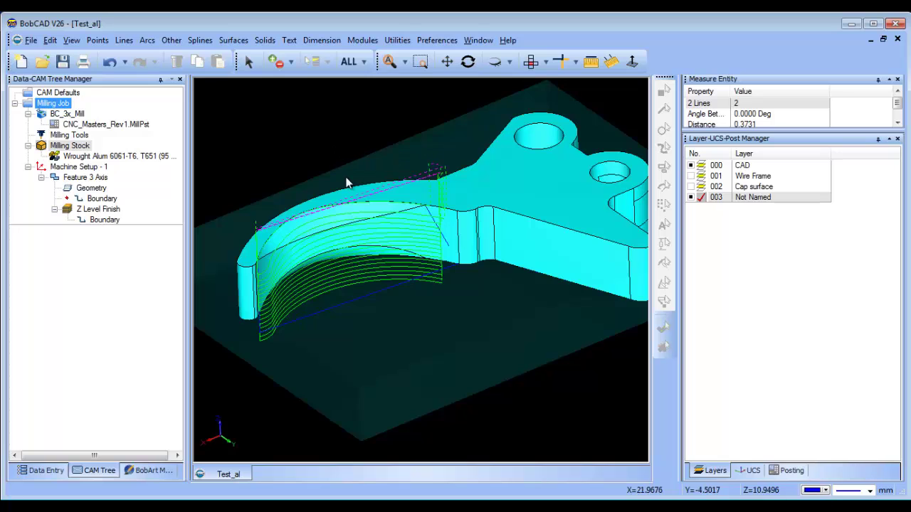
pyautogui.scroll(-2, 366, 313)
pyautogui.moveTo(393, 313); pyautogui.dragTo(444, 302, button='middle')
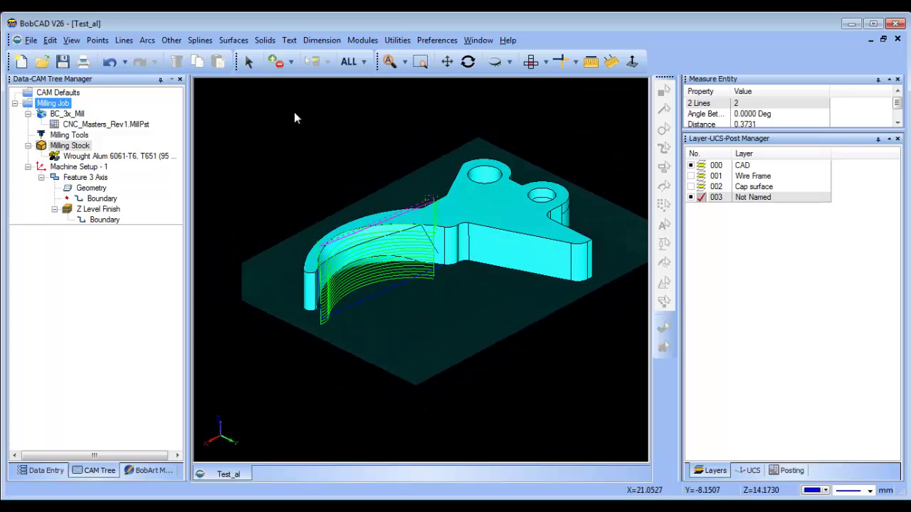
pyautogui.press('Escape')
pyautogui.click(396, 40)
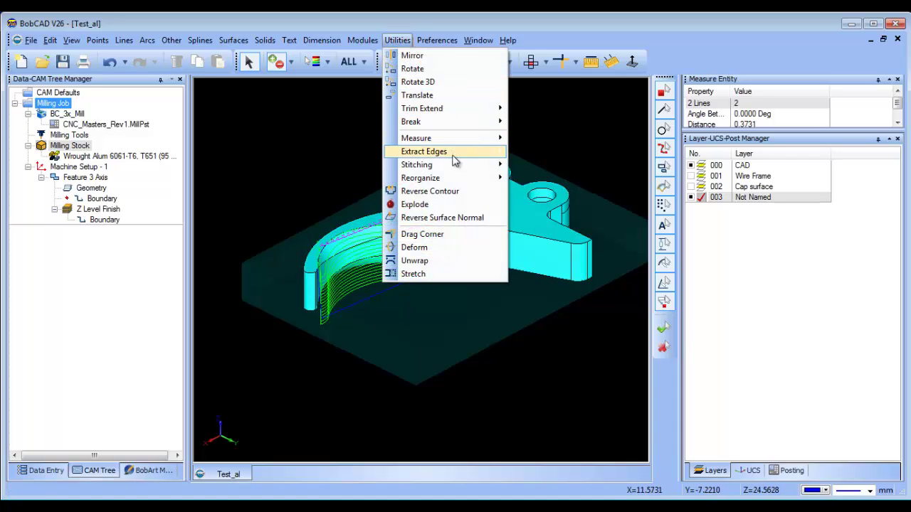
pyautogui.moveTo(458, 165)
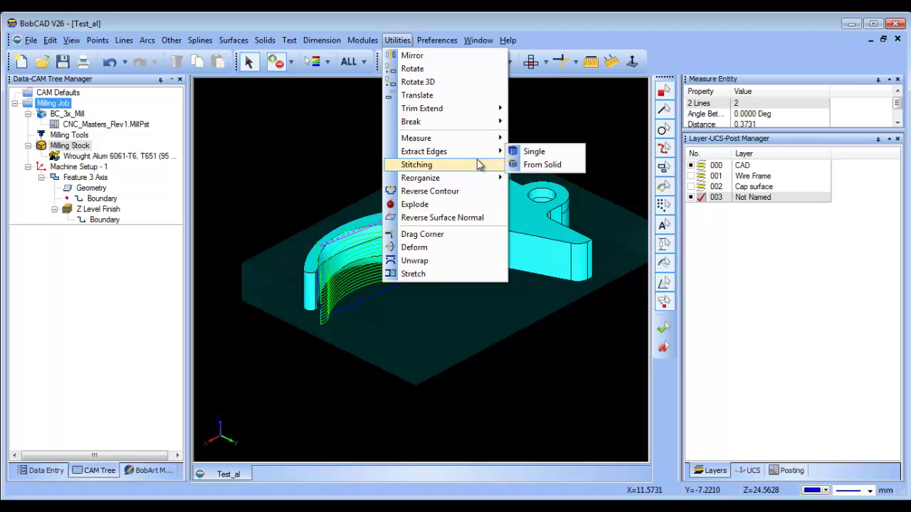
pyautogui.click(549, 177)
pyautogui.rightClick(340, 163)
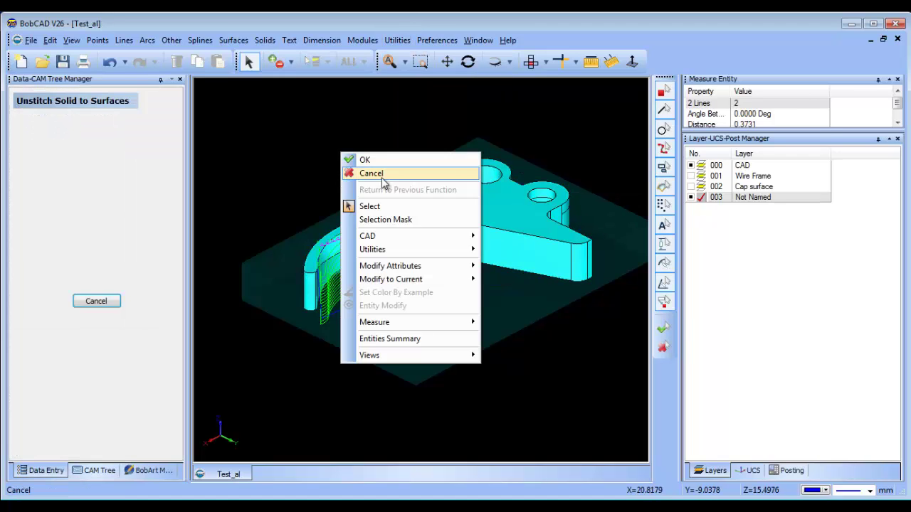
pyautogui.click(383, 176)
# Step: Recolor the slanted face along the inner edge of the curved arm to orange-yellow
pyautogui.click(356, 242)
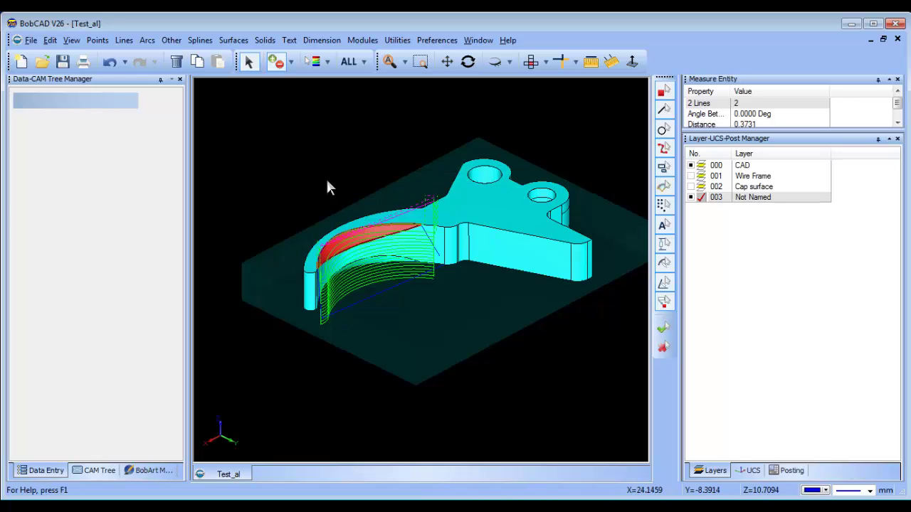
pyautogui.rightClick(321, 153)
pyautogui.moveTo(456, 269)
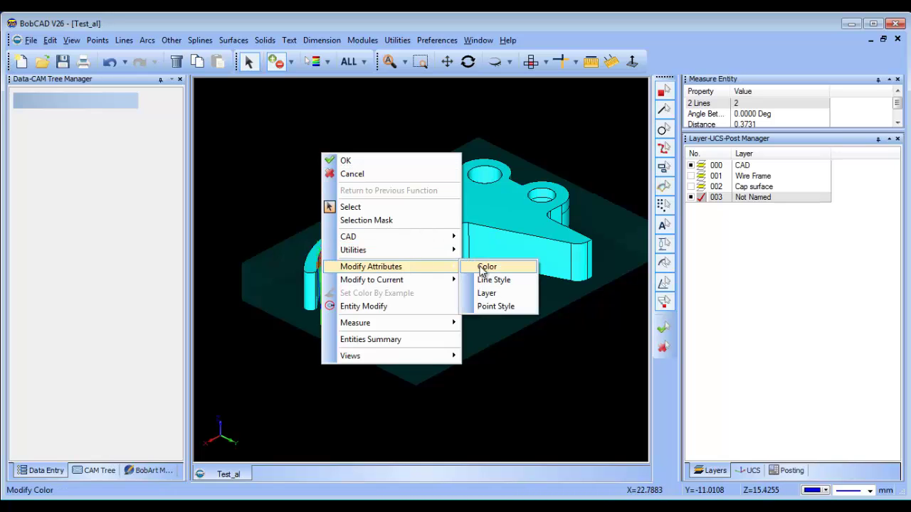
pyautogui.click(487, 267)
pyautogui.click(485, 311)
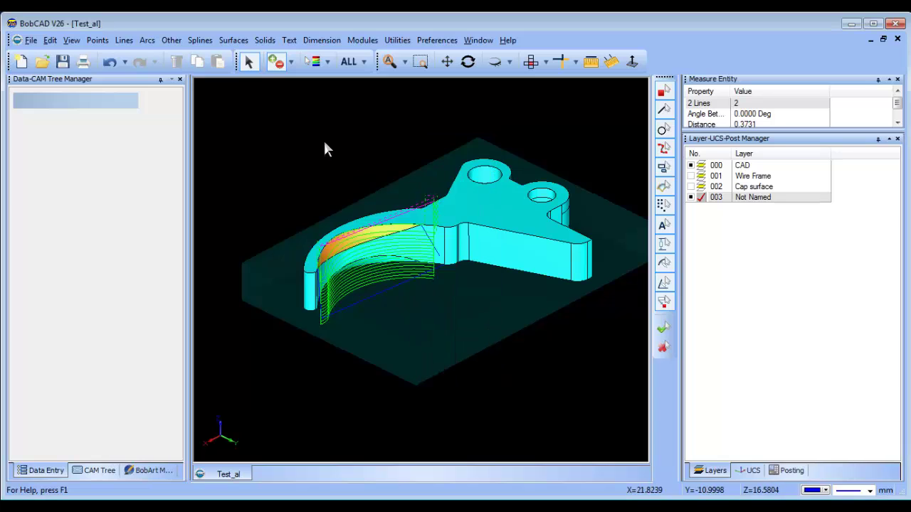
pyautogui.rightClick(323, 140)
pyautogui.click(343, 163)
pyautogui.click(468, 61)
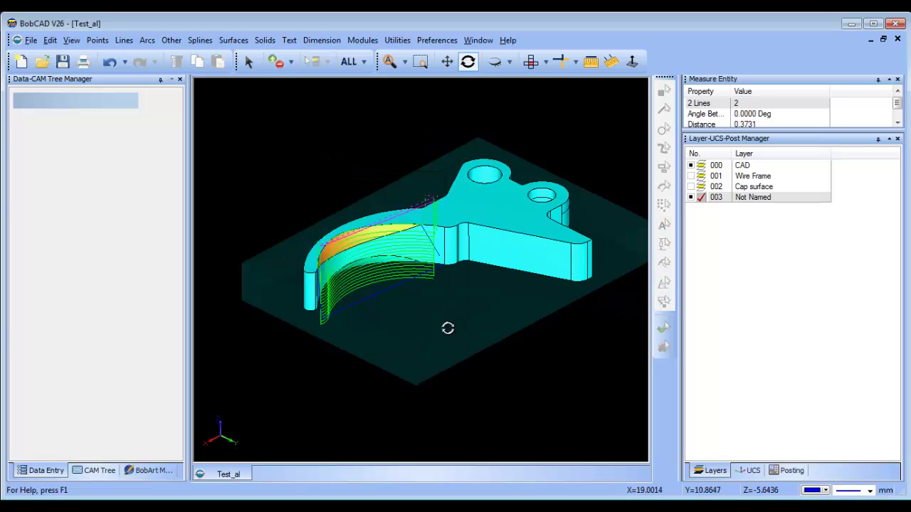
pyautogui.moveTo(445, 328); pyautogui.dragTo(342, 269)
pyautogui.scroll(3, 343, 269)
pyautogui.scroll(-3, 419, 301)
pyautogui.moveTo(419, 301)
pyautogui.mouseDown()
pyautogui.moveTo(407, 299)
pyautogui.moveTo(419, 299)
pyautogui.mouseUp()
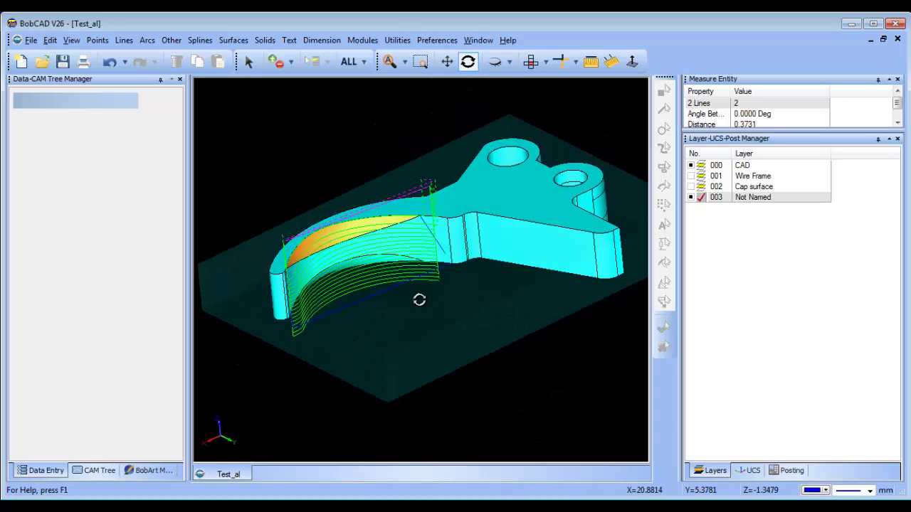
# Step: Blank the Z Level Finish toolpath of the 3 Axis feature and collapse that feature in the CAM tree
pyautogui.click(95, 471)
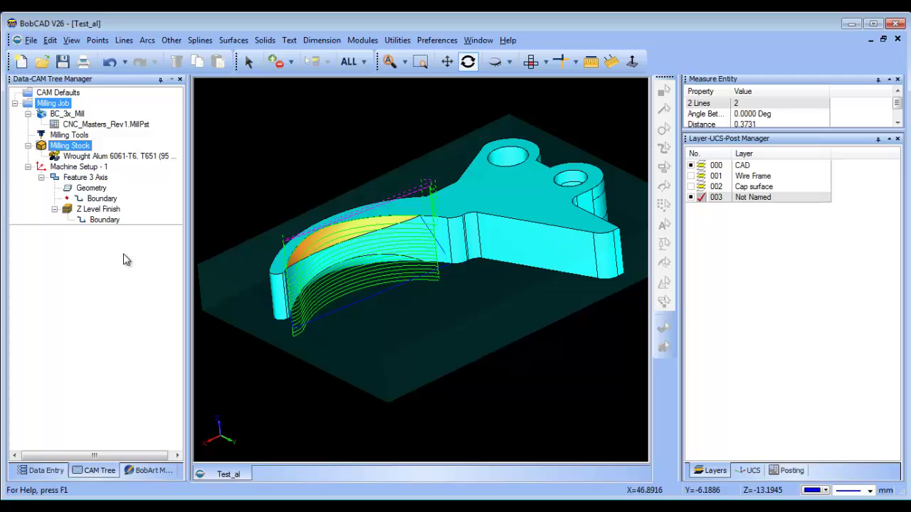
pyautogui.click(94, 210)
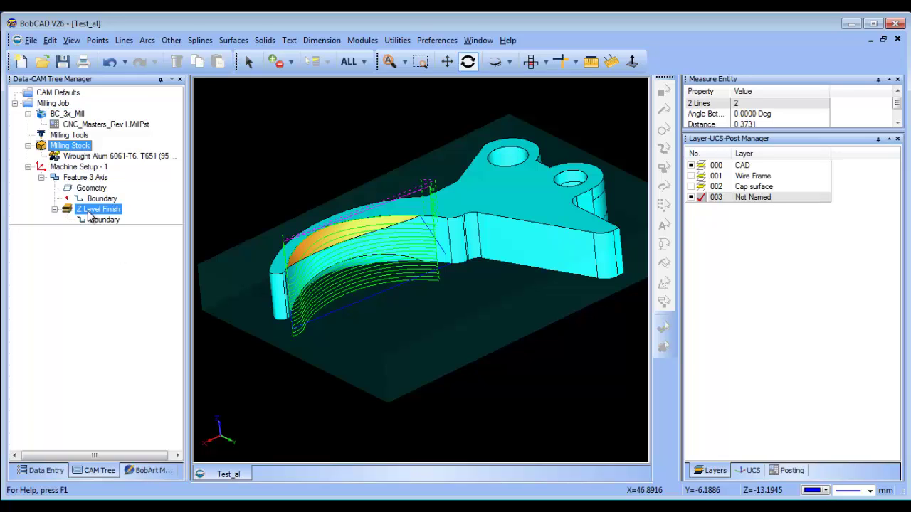
pyautogui.click(91, 188)
pyautogui.click(91, 178)
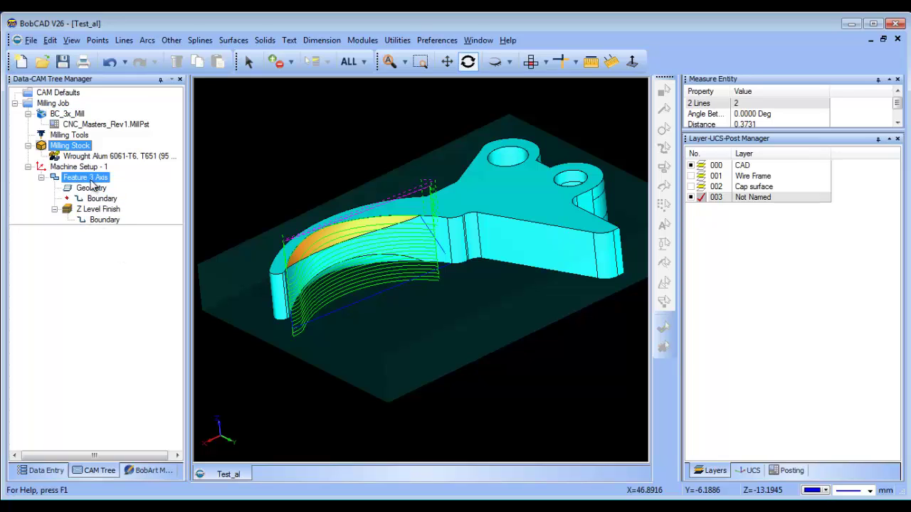
pyautogui.click(95, 210)
pyautogui.rightClick(95, 208)
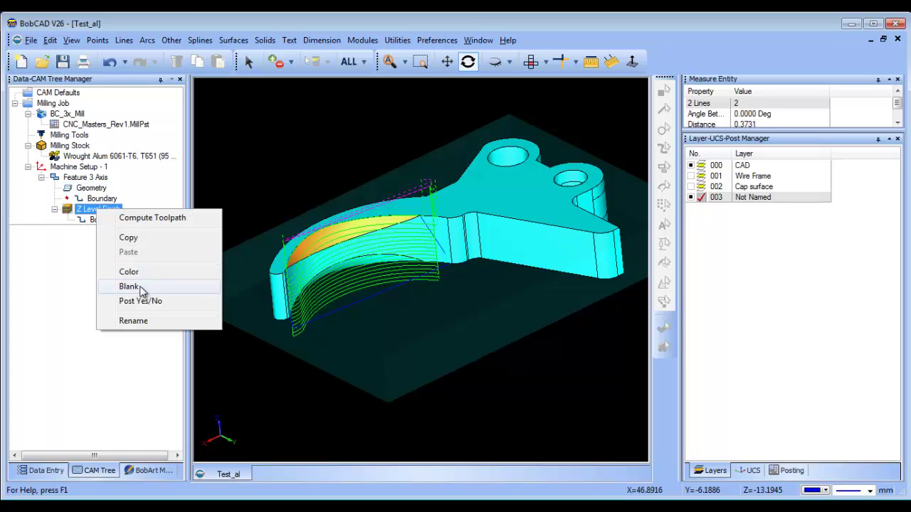
pyautogui.click(132, 286)
pyautogui.click(41, 178)
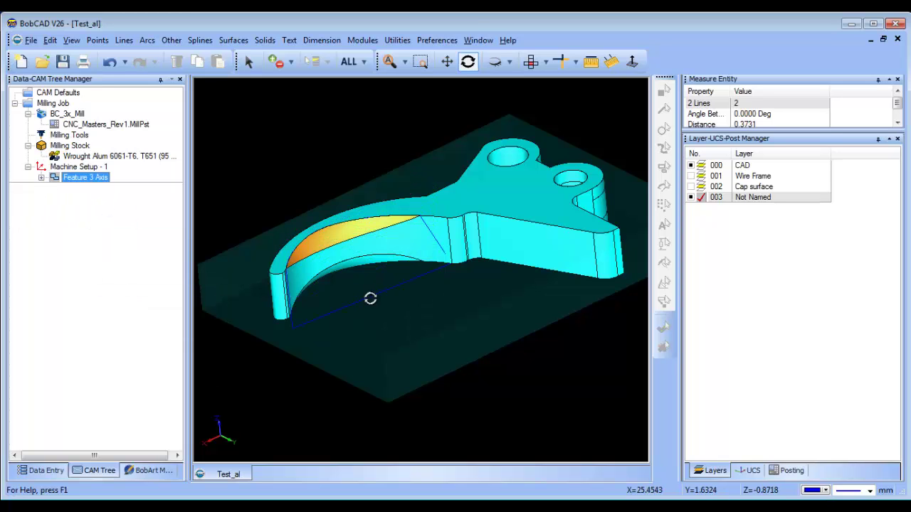
# Step: Add a new layer after the existing ones and make it active, with the CAD layer and layer 003 visible
pyautogui.moveTo(370, 296); pyautogui.dragTo(527, 280)
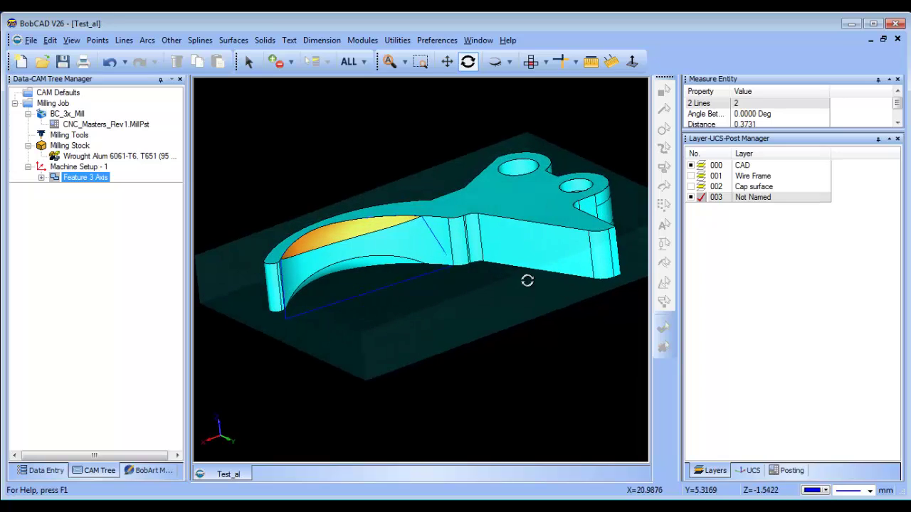
pyautogui.click(700, 168)
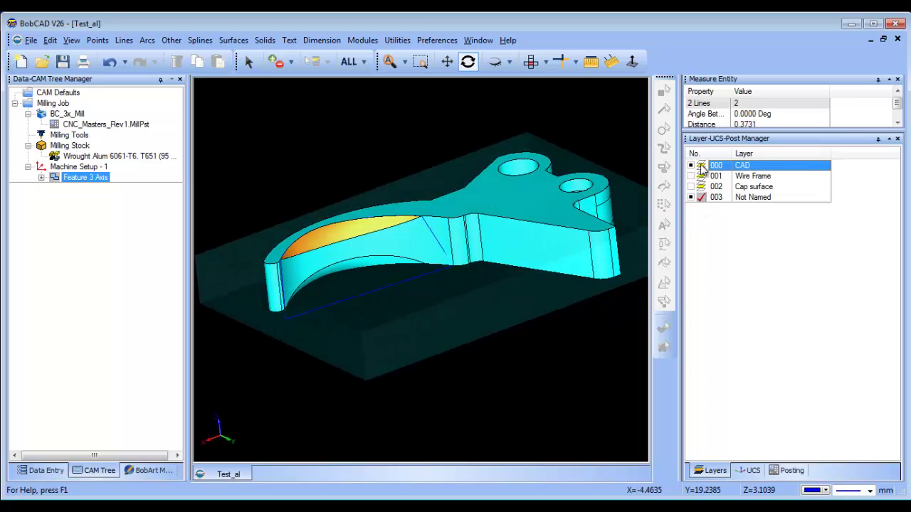
pyautogui.click(696, 199)
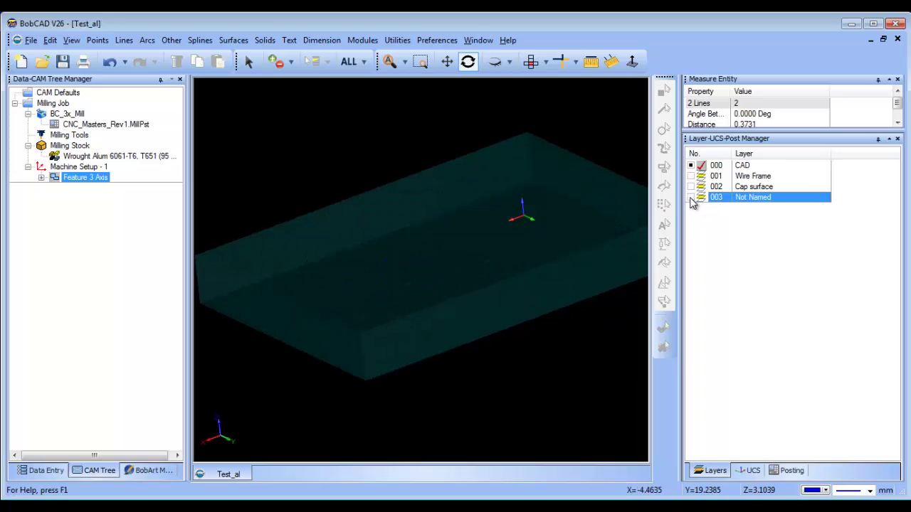
pyautogui.rightClick(746, 201)
pyautogui.click(758, 211)
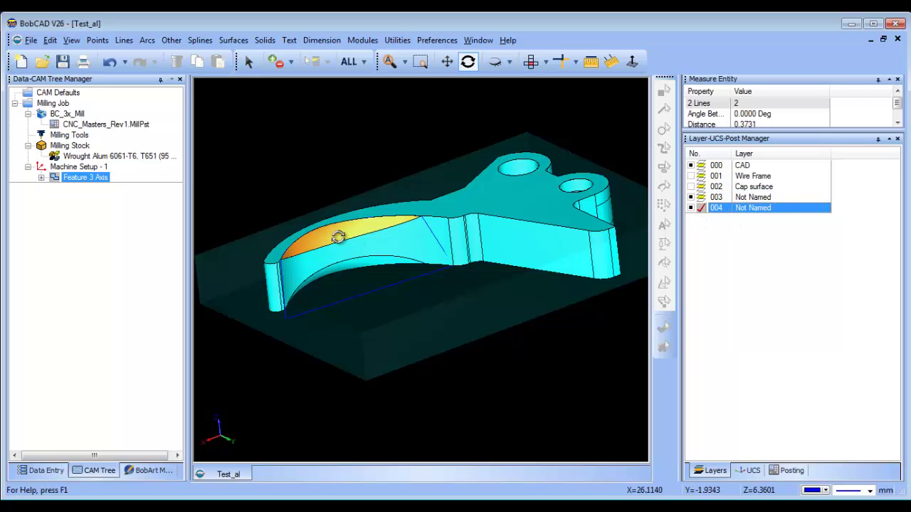
# Step: Delete the blue boundary lines around the curved arm
pyautogui.moveTo(358, 230); pyautogui.dragTo(408, 274)
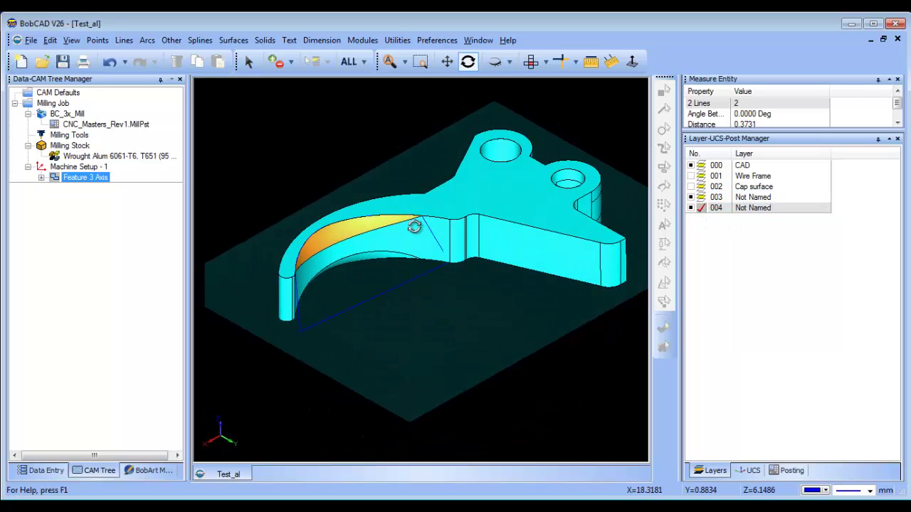
pyautogui.scroll(2, 409, 242)
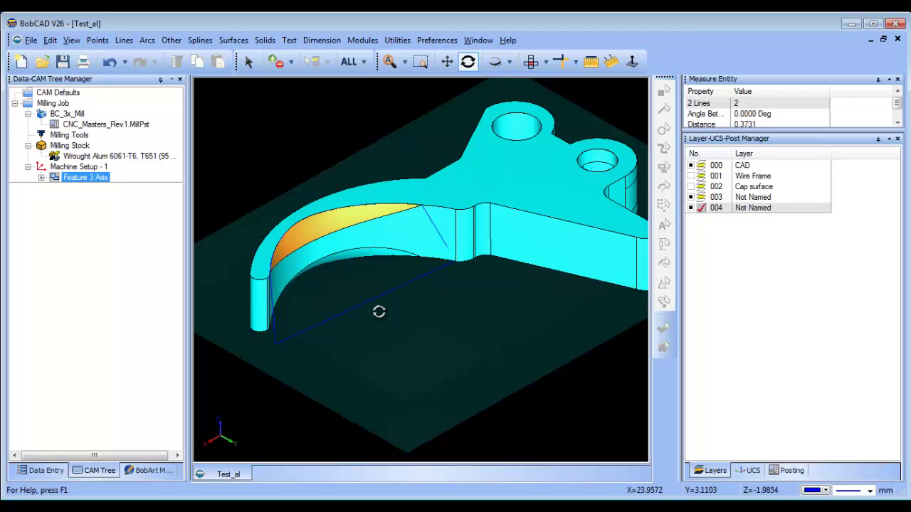
pyautogui.click(249, 61)
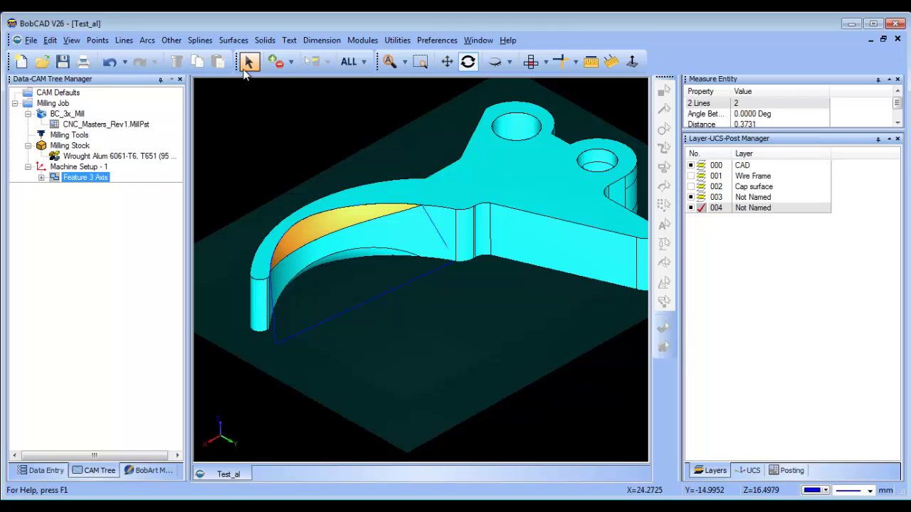
pyautogui.click(339, 315)
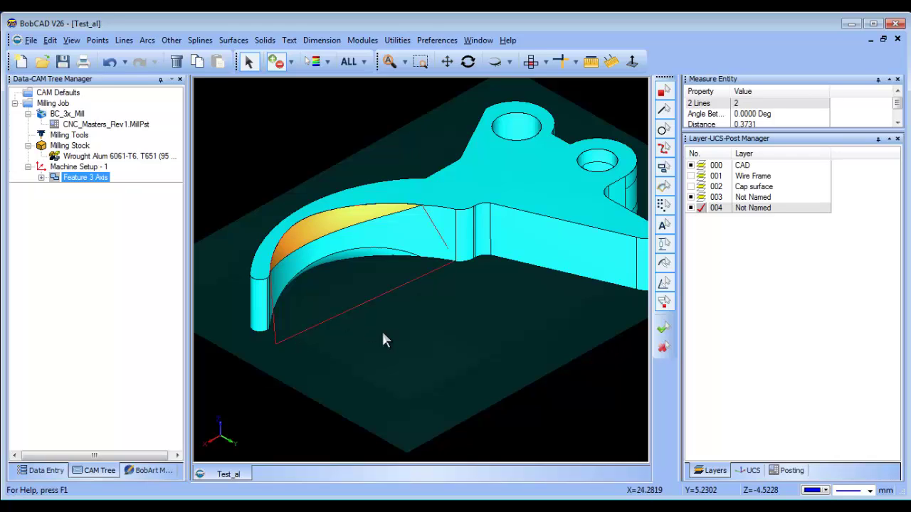
pyautogui.press('Delete')
# Step: Add a multiaxis milling feature to Machine Setup - 1 with the Surface toolpath type Morph between 2 curves
pyautogui.click(79, 168)
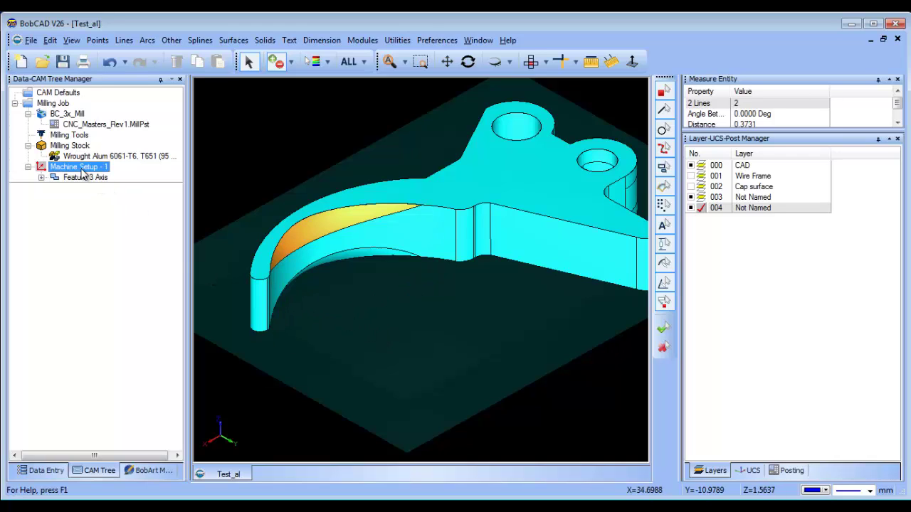
pyautogui.rightClick(81, 169)
pyautogui.click(170, 309)
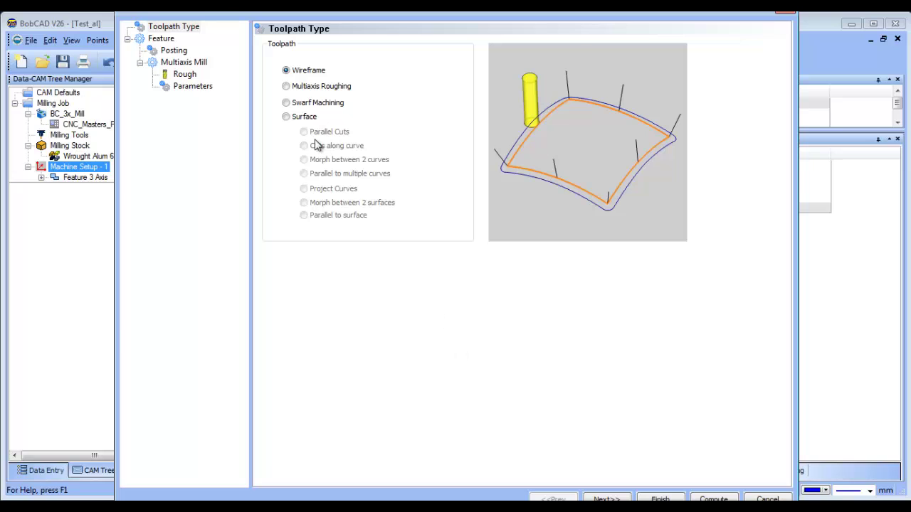
pyautogui.click(285, 118)
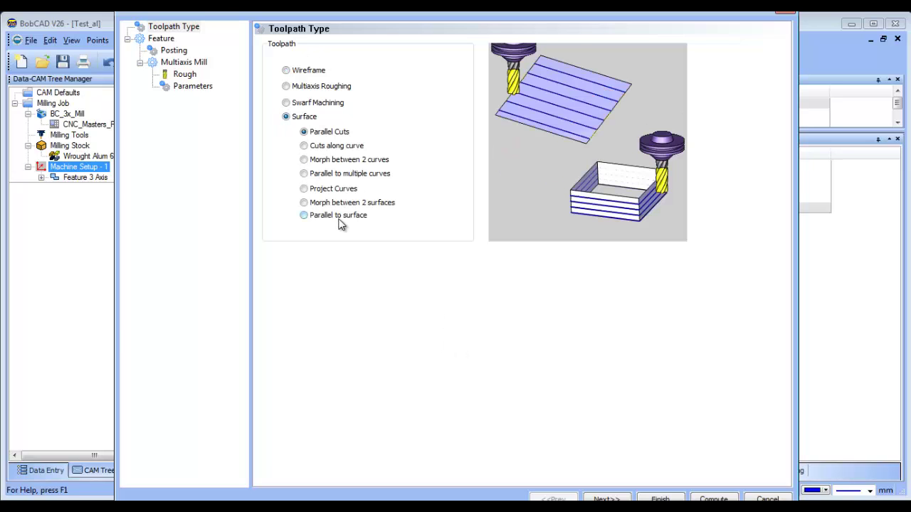
pyautogui.moveTo(347, 11); pyautogui.dragTo(343, 5)
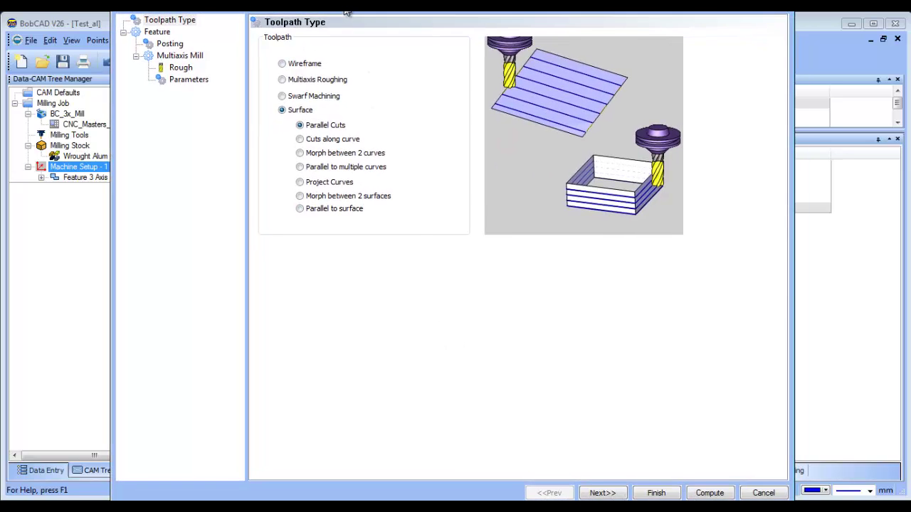
pyautogui.click(300, 154)
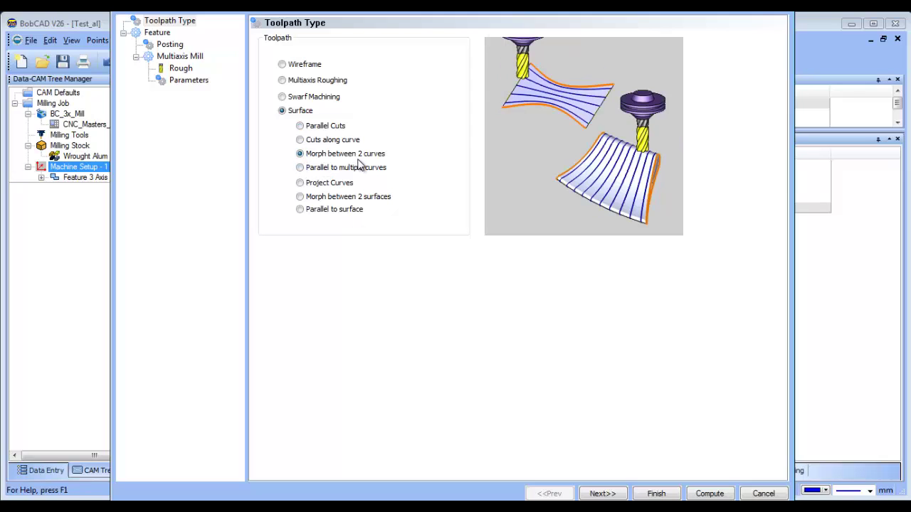
pyautogui.click(602, 494)
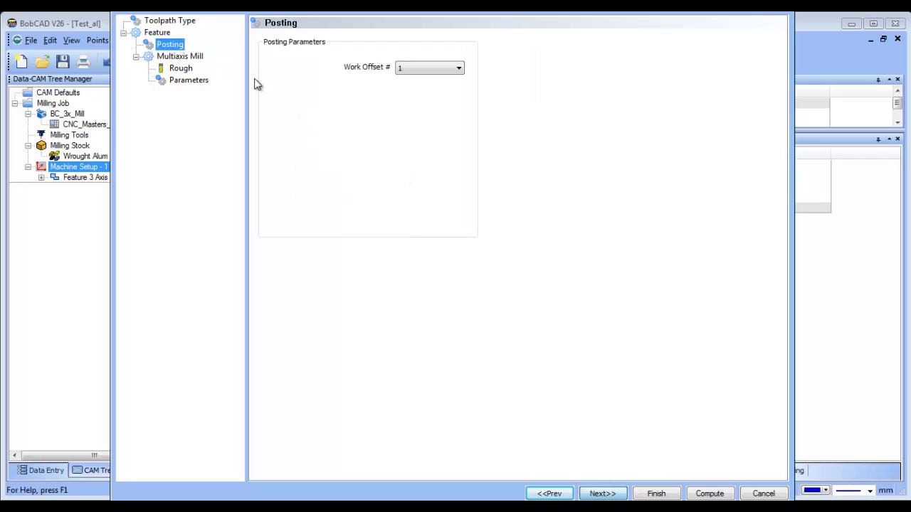
# Step: Assign the orange face's upper edge as the first curve and its lower edge as the second curve of the multiaxis toolpath
pyautogui.click(181, 68)
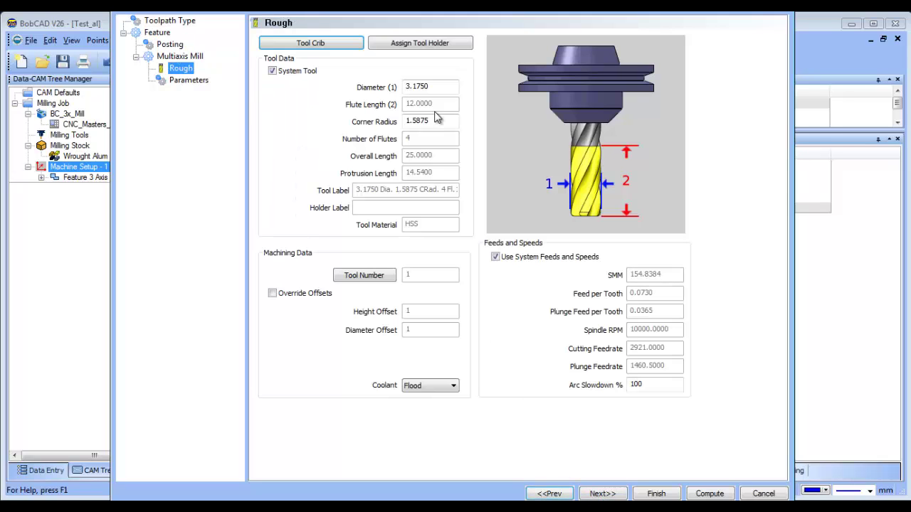
pyautogui.click(207, 80)
pyautogui.click(332, 107)
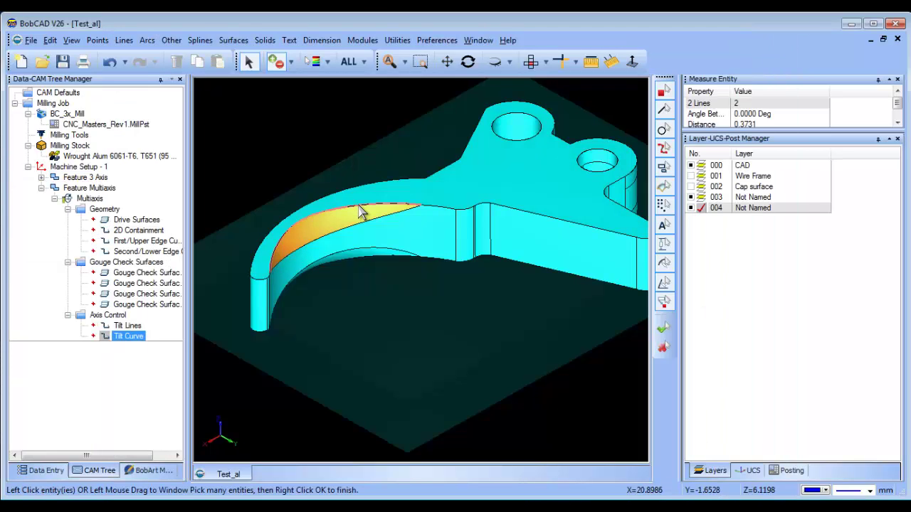
pyautogui.rightClick(432, 330)
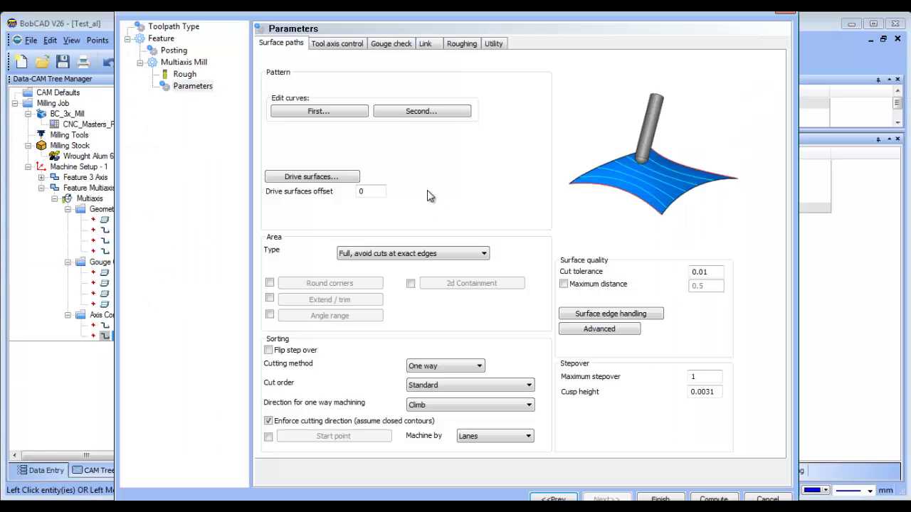
pyautogui.click(425, 113)
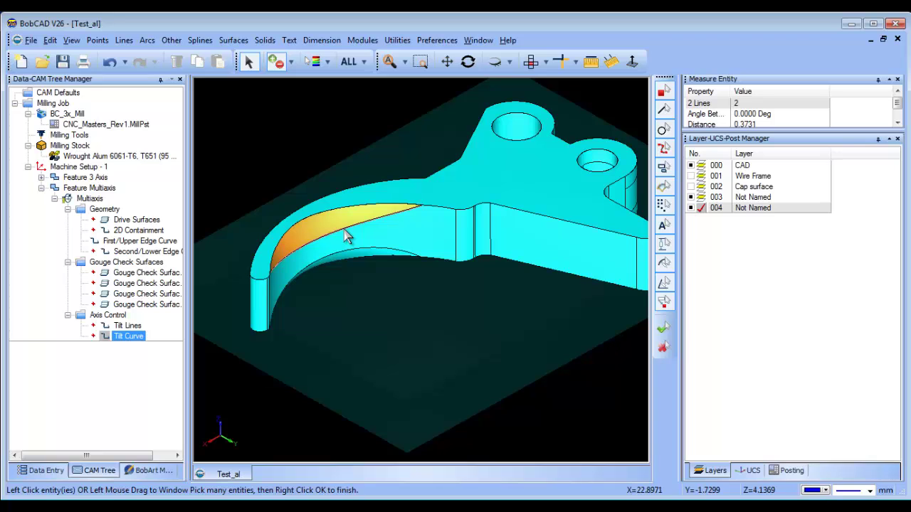
pyautogui.click(347, 237)
pyautogui.rightClick(424, 361)
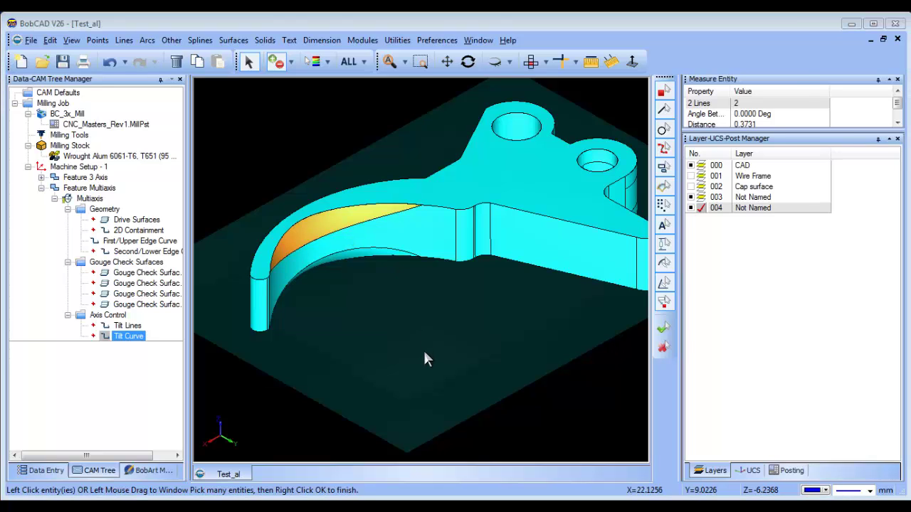
# Step: Assign the orange face of the curved arm as the drive surface
pyautogui.click(317, 184)
pyautogui.click(321, 242)
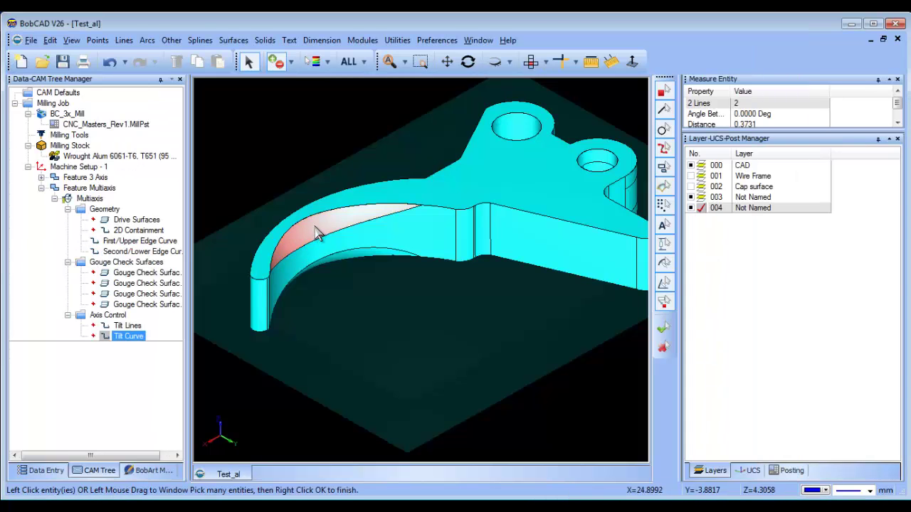
pyautogui.rightClick(449, 342)
# Step: Set the multiaxis toolpath's tool axis output format to 3 Axis and compute the toolpath
pyautogui.click(337, 43)
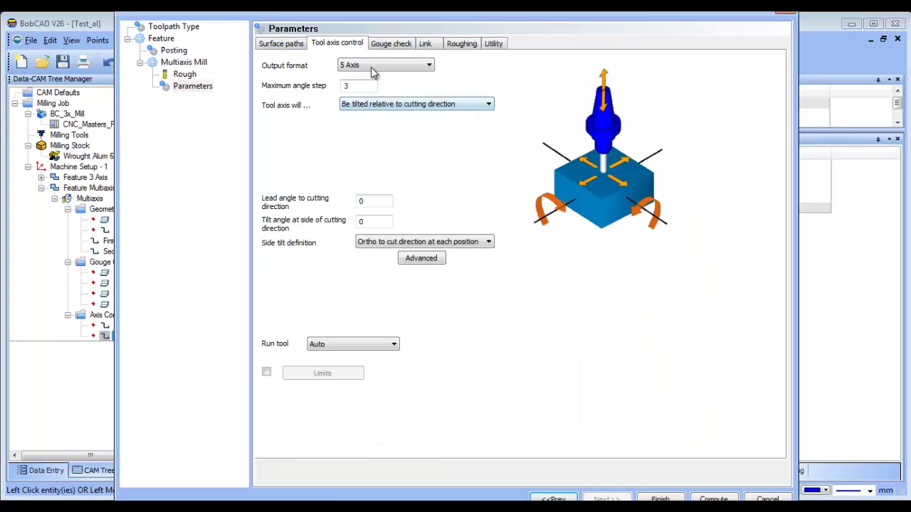
pyautogui.click(385, 64)
pyautogui.click(363, 74)
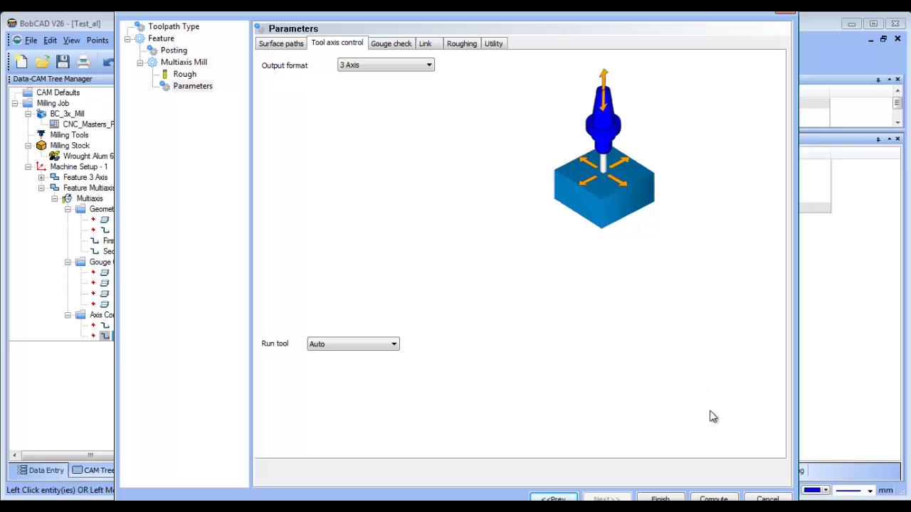
pyautogui.click(715, 498)
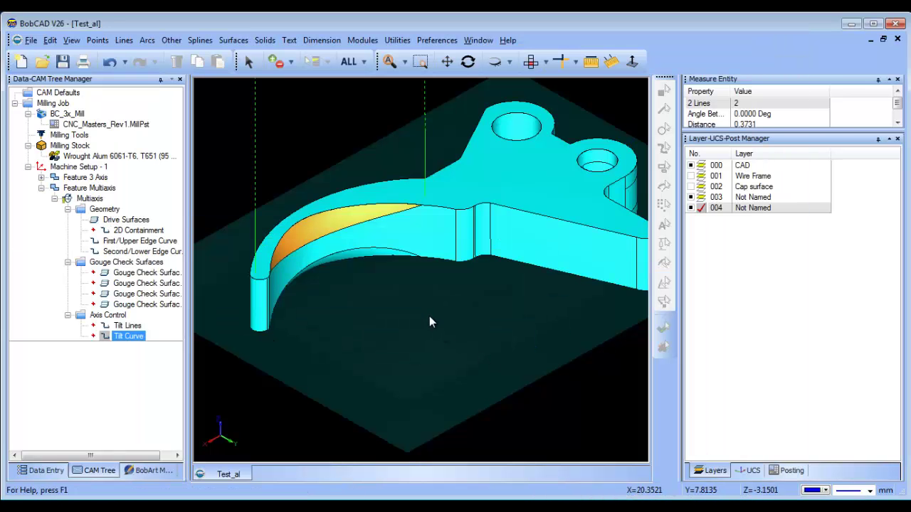
pyautogui.moveTo(429, 322)
pyautogui.mouseDown(button='middle')
pyautogui.moveTo(488, 311)
pyautogui.moveTo(479, 323)
pyautogui.moveTo(460, 289)
pyautogui.moveTo(443, 282)
pyautogui.moveTo(460, 282)
pyautogui.moveTo(441, 311)
pyautogui.moveTo(416, 289)
pyautogui.moveTo(420, 316)
pyautogui.moveTo(418, 307)
pyautogui.mouseUp(button='middle')
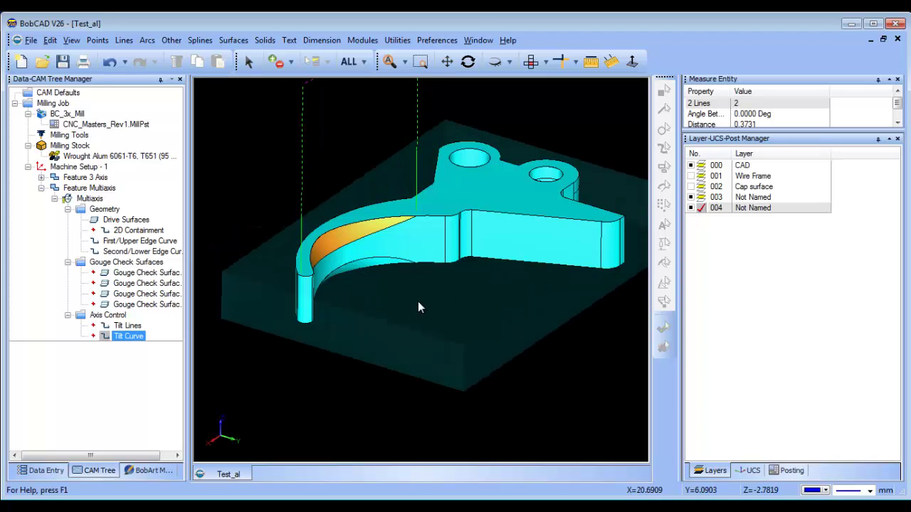
# Step: Display the surface normals and examine the normal direction of the orange face
pyautogui.click(71, 40)
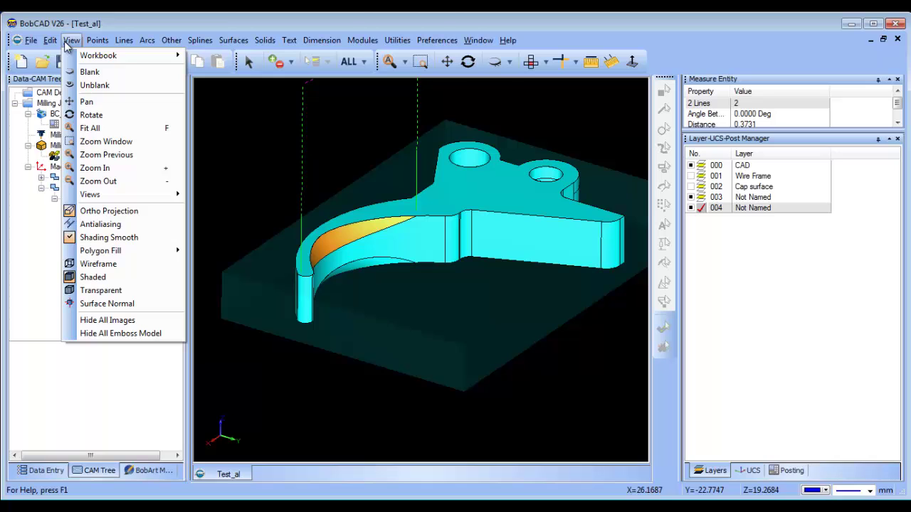
pyautogui.click(145, 301)
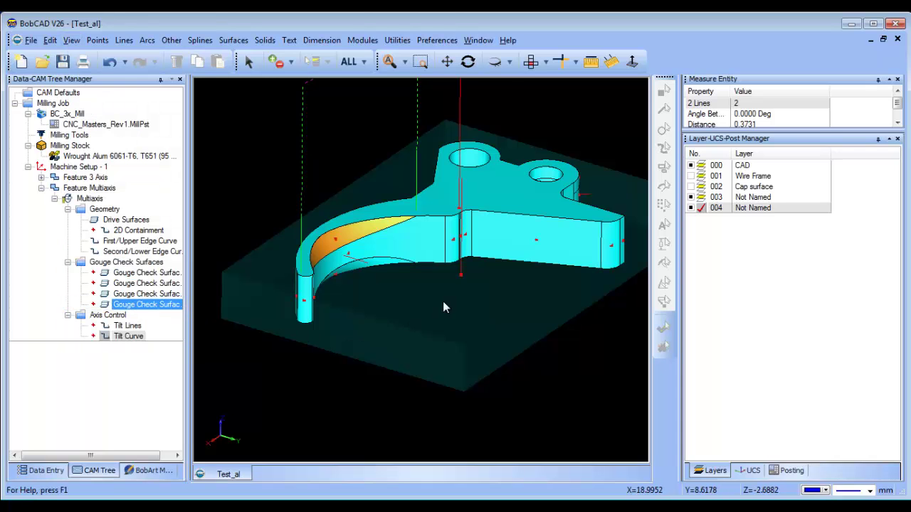
pyautogui.moveTo(443, 301); pyautogui.dragTo(453, 297, button='middle')
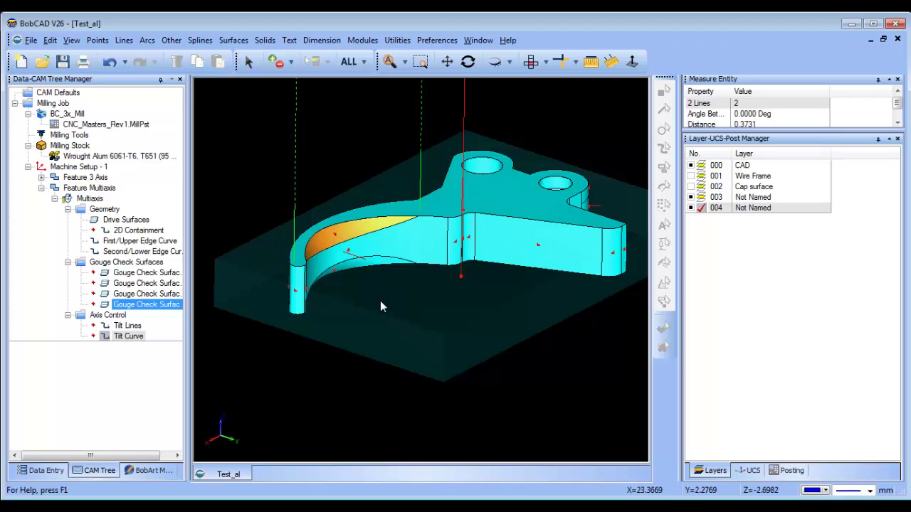
pyautogui.moveTo(380, 306); pyautogui.dragTo(397, 306, button='middle')
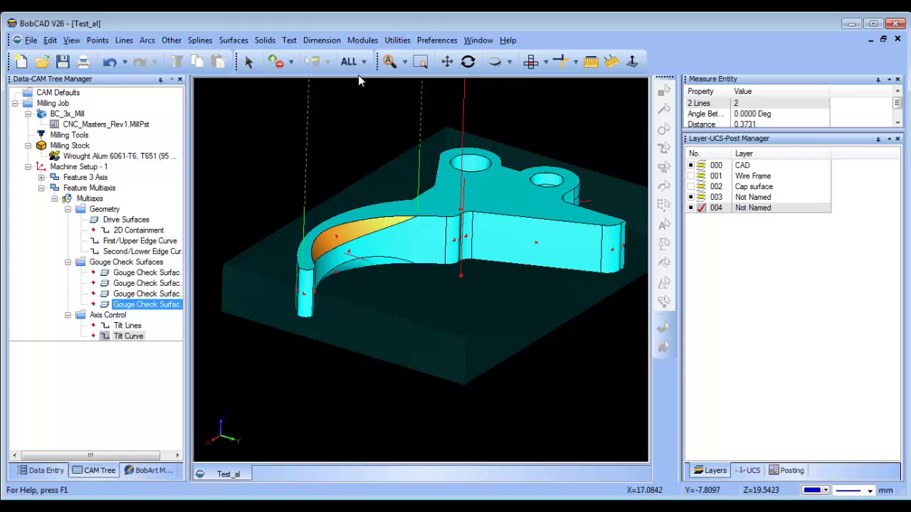
# Step: Reverse the surface normal of the orange face on the curved arm and toggle the surface normal display
pyautogui.click(396, 41)
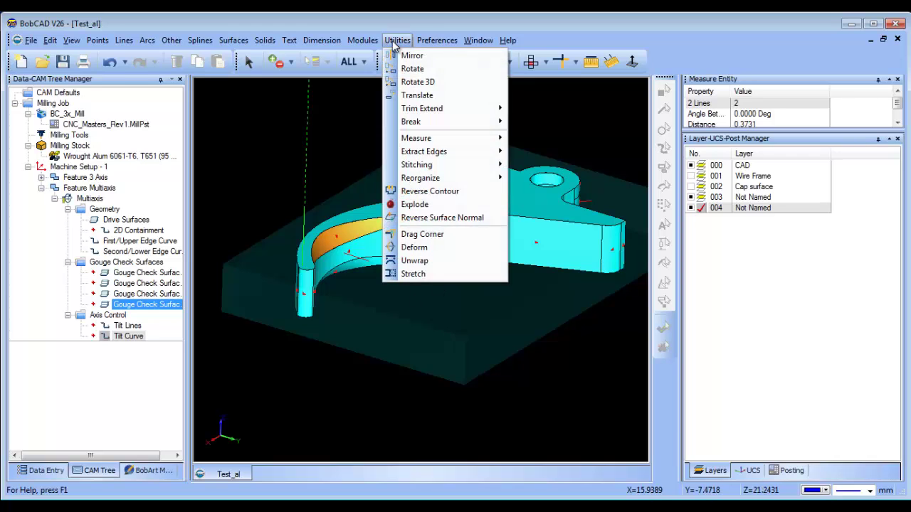
pyautogui.click(441, 218)
pyautogui.click(363, 231)
pyautogui.rightClick(355, 147)
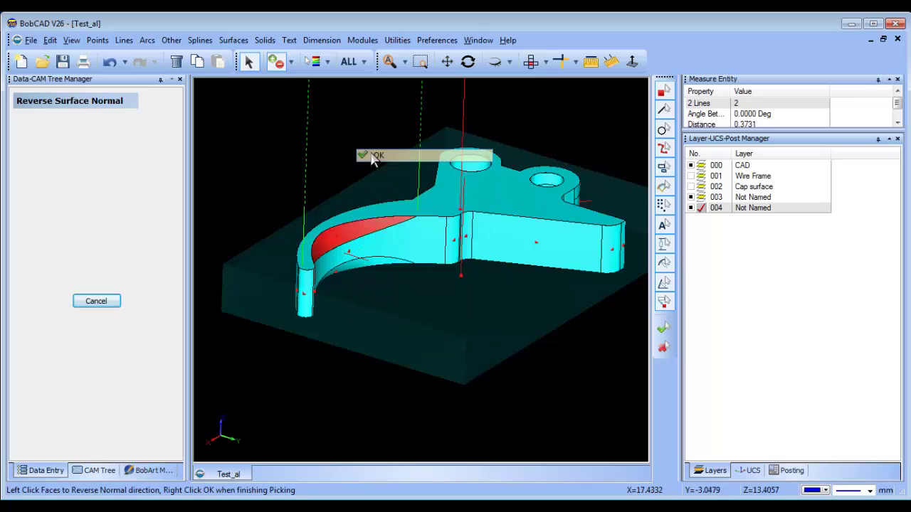
pyautogui.click(376, 155)
pyautogui.moveTo(400, 321)
pyautogui.mouseDown(button='middle')
pyautogui.moveTo(427, 309)
pyautogui.moveTo(410, 320)
pyautogui.mouseUp(button='middle')
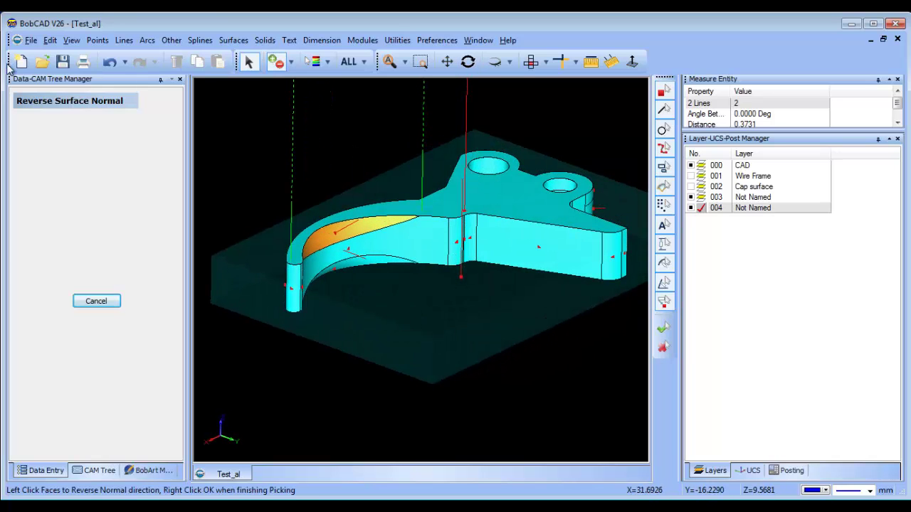
pyautogui.click(71, 41)
pyautogui.click(107, 304)
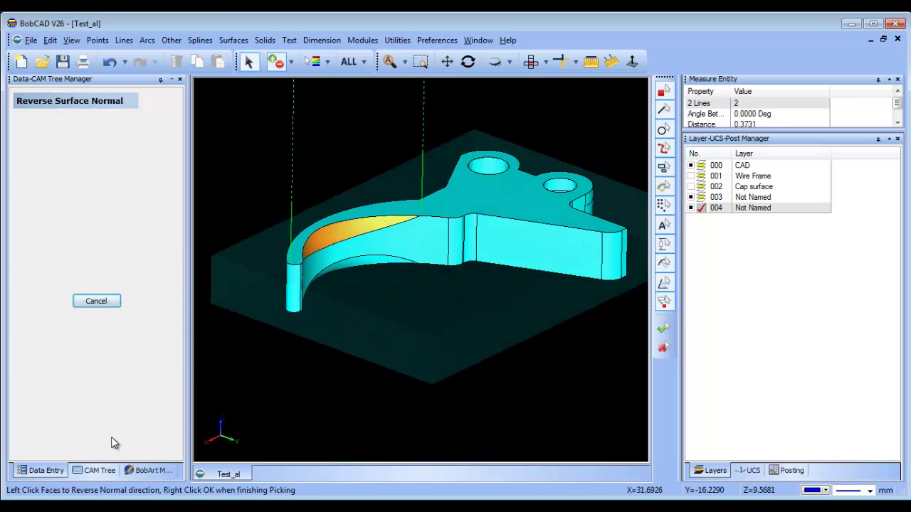
# Step: Check the drive surface selection of the multiaxis operation and recompute all toolpath of Feature Multiaxis
pyautogui.click(100, 470)
pyautogui.click(124, 220)
pyautogui.rightClick(121, 221)
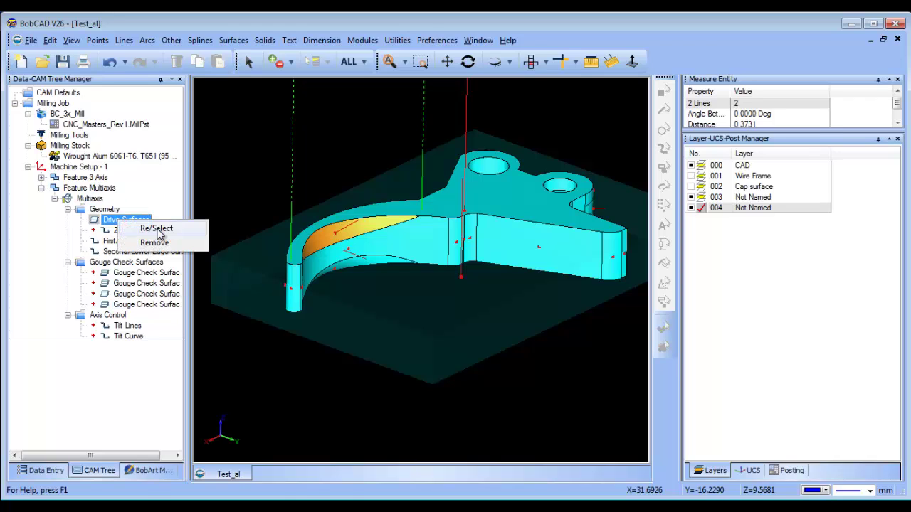
pyautogui.click(158, 231)
pyautogui.click(87, 199)
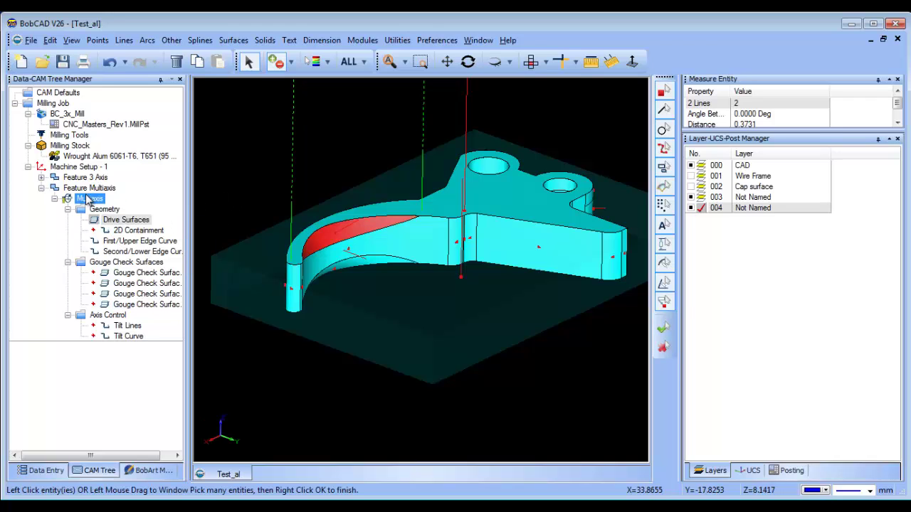
pyautogui.rightClick(88, 189)
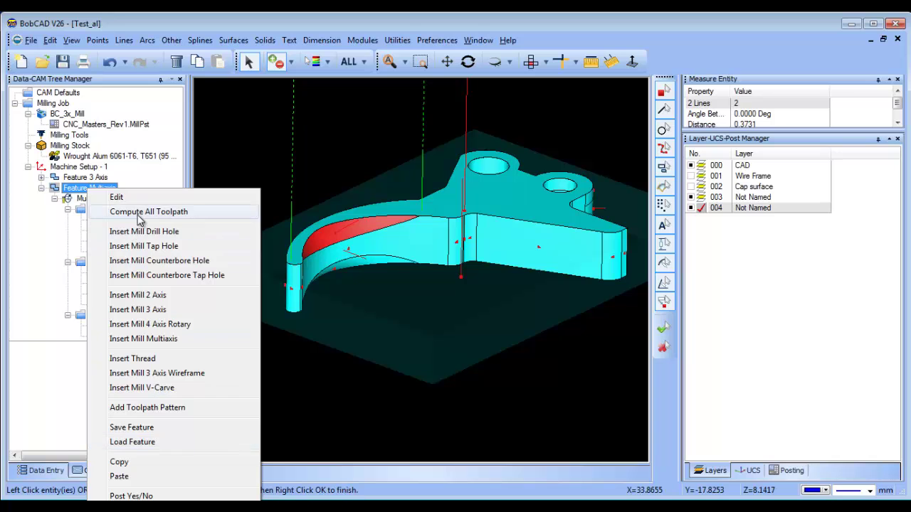
pyautogui.click(139, 213)
# Step: Examine the recomputed toolpath against the curved arm and hide the surface normals
pyautogui.moveTo(372, 334); pyautogui.dragTo(420, 341, button='middle')
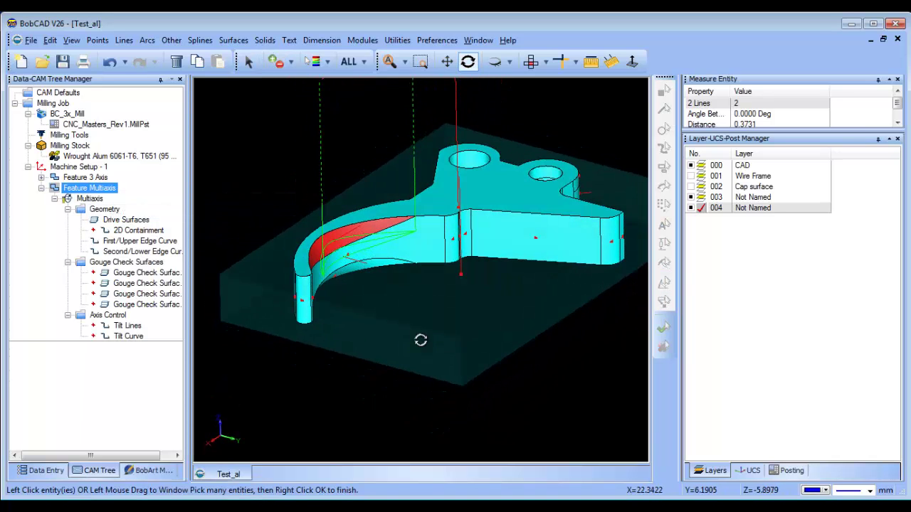
pyautogui.scroll(3, 421, 282)
pyautogui.scroll(-2, 392, 276)
pyautogui.moveTo(424, 298); pyautogui.dragTo(397, 306, button='middle')
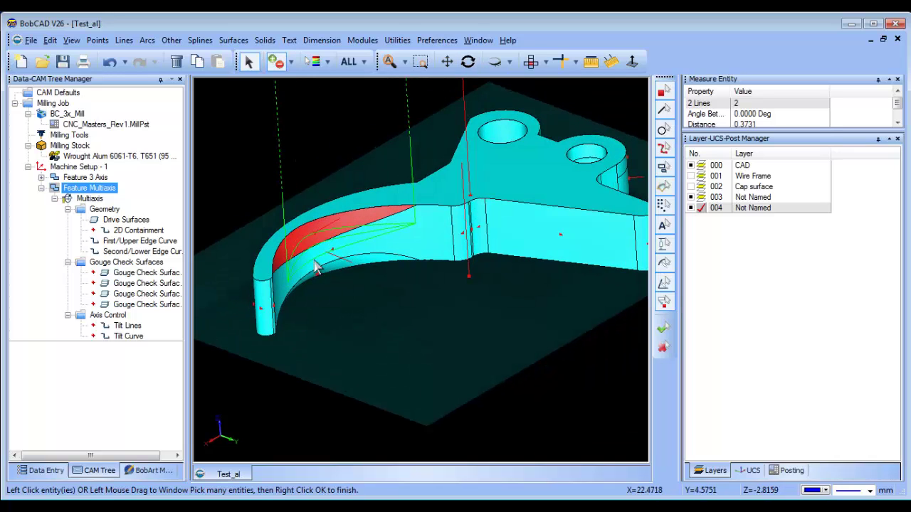
pyautogui.click(71, 40)
pyautogui.click(131, 305)
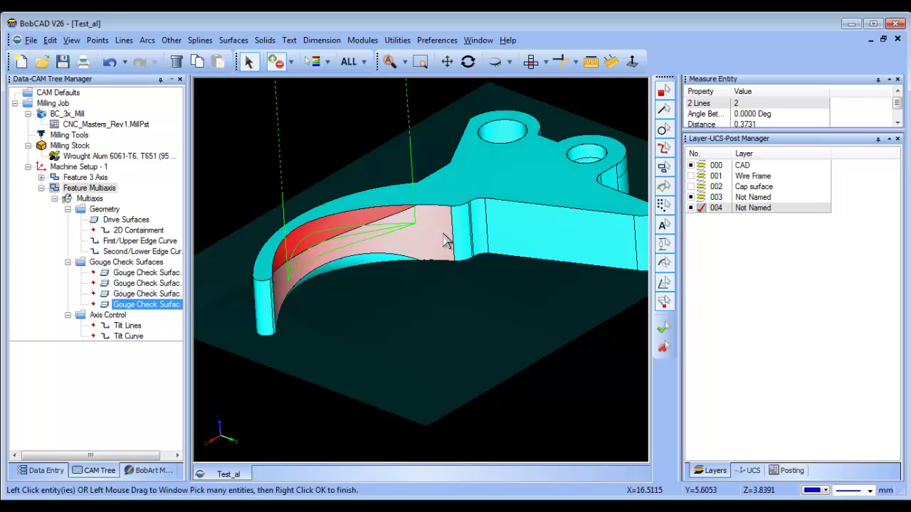
pyautogui.moveTo(472, 346); pyautogui.dragTo(398, 349, button='middle')
# Step: Enable gouge check 1 for Feature Multiaxis on flute and shaft, with the Retract tool strategy along the tool axis
pyautogui.rightClick(88, 188)
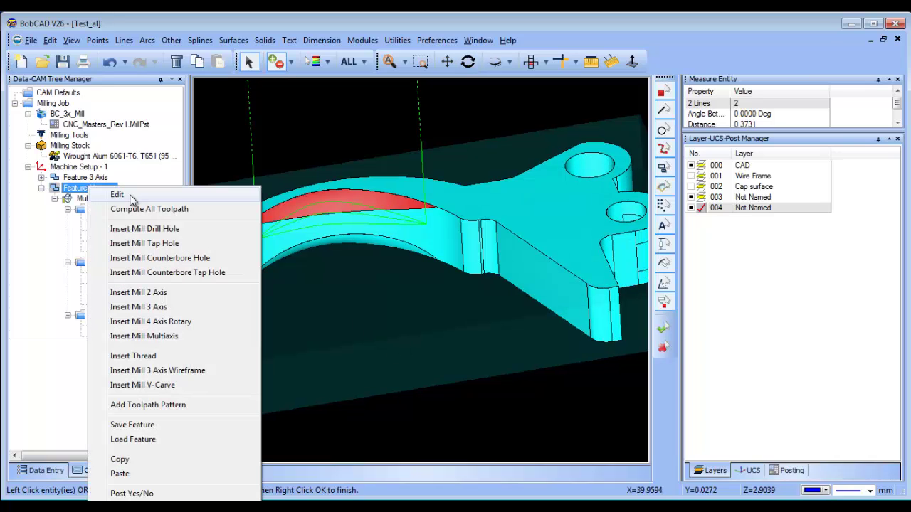
pyautogui.click(131, 198)
pyautogui.click(189, 87)
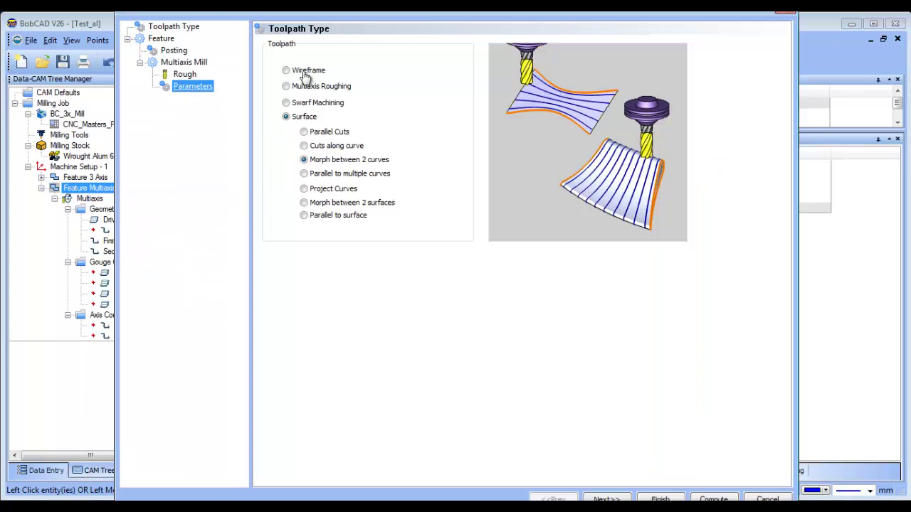
pyautogui.click(388, 44)
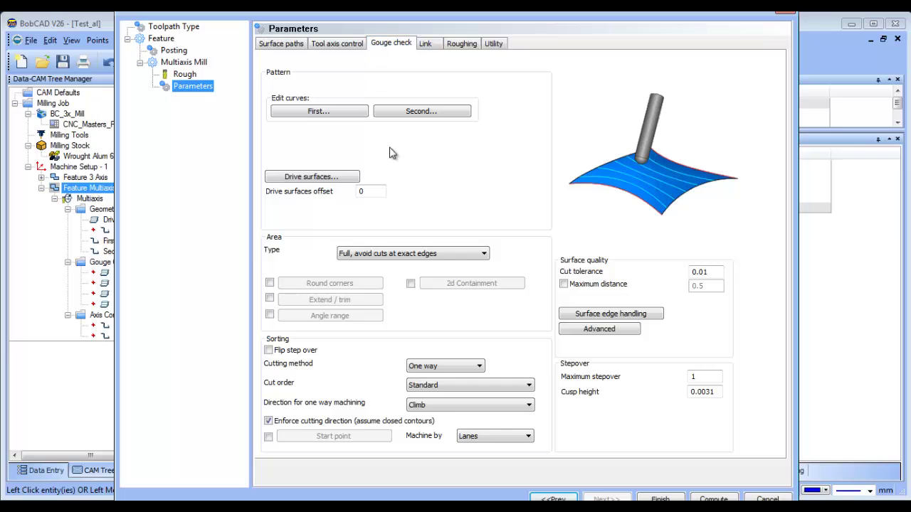
pyautogui.click(282, 136)
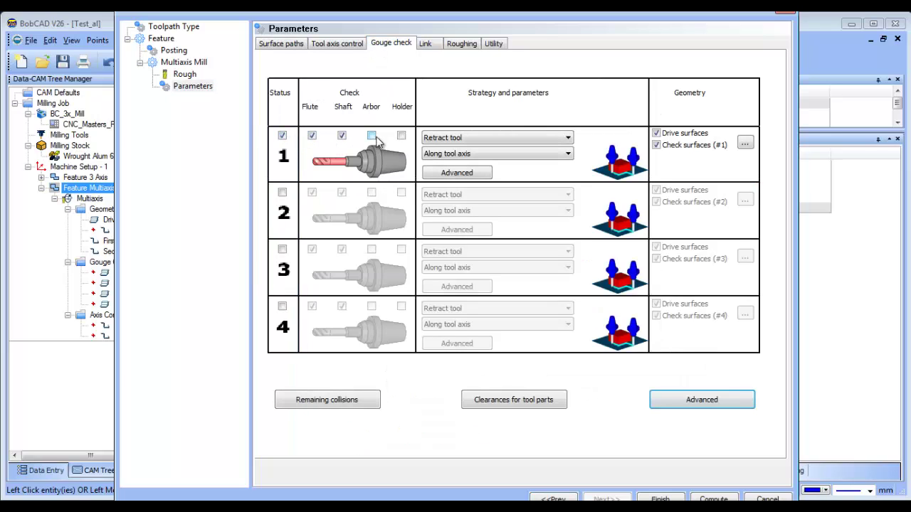
pyautogui.click(494, 140)
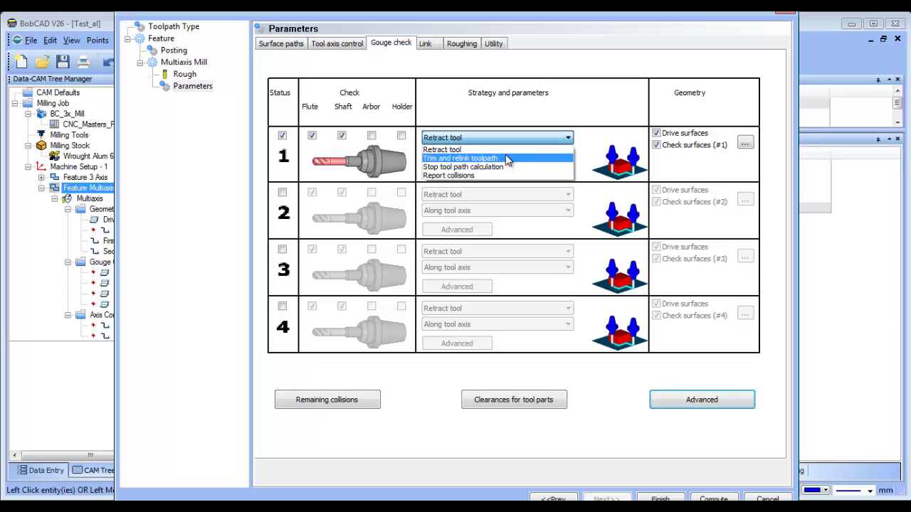
pyautogui.click(502, 150)
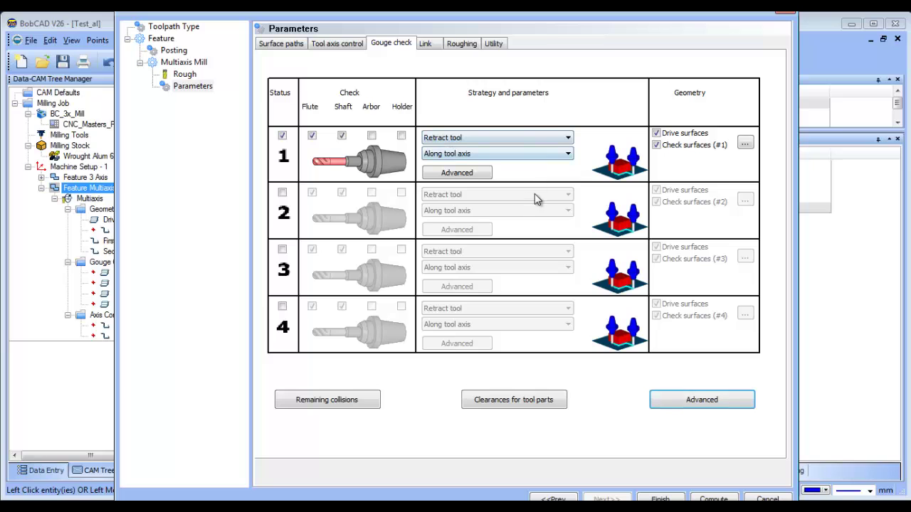
# Step: Assign the part's top face and the arm's inner wall as check surfaces #1 and recompute the multiaxis toolpath
pyautogui.click(745, 144)
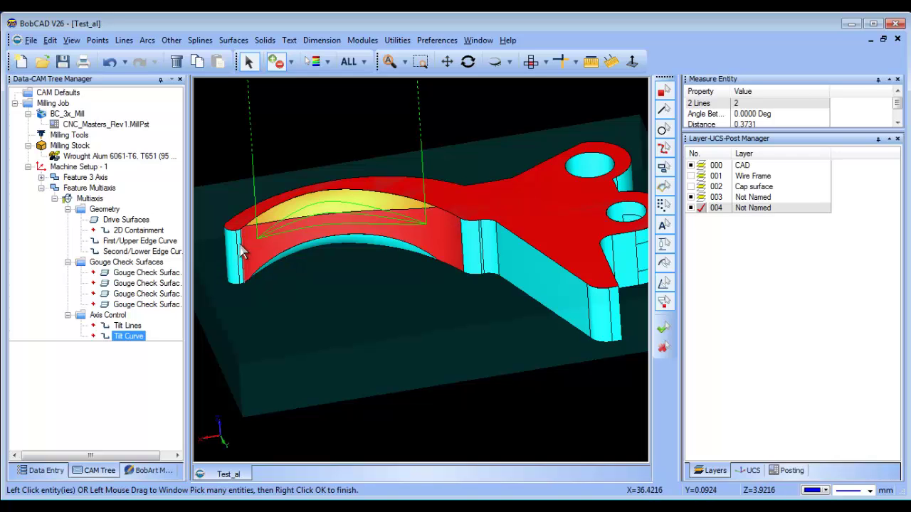
pyautogui.scroll(2, 277, 274)
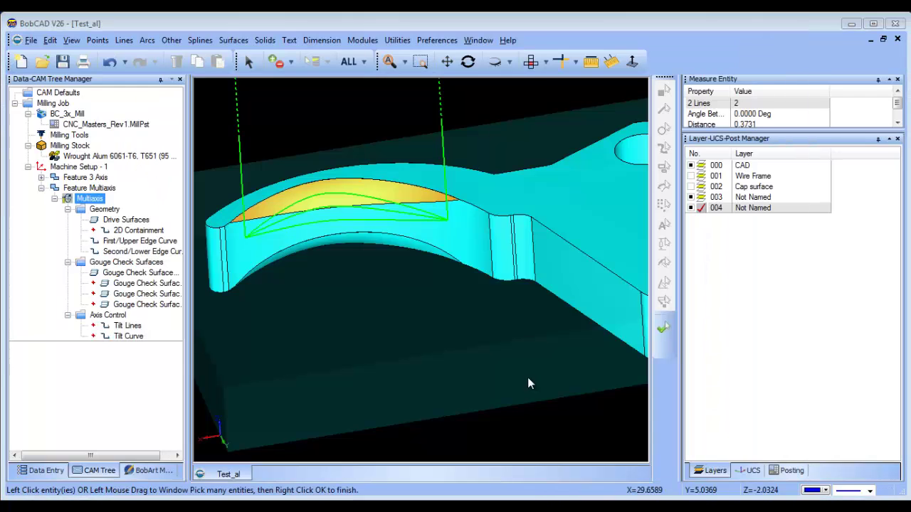
pyautogui.moveTo(344, 318); pyautogui.dragTo(456, 271)
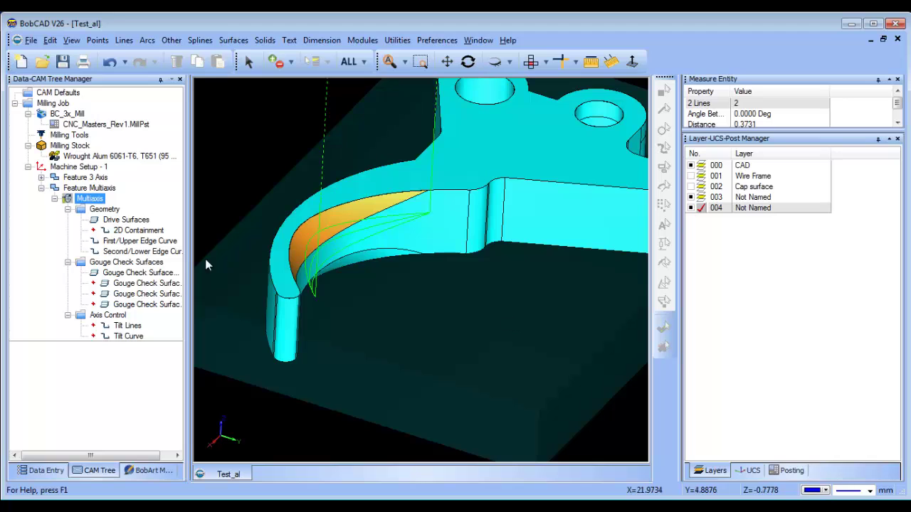
# Step: Turn off posting for Feature Multiaxis
pyautogui.click(128, 336)
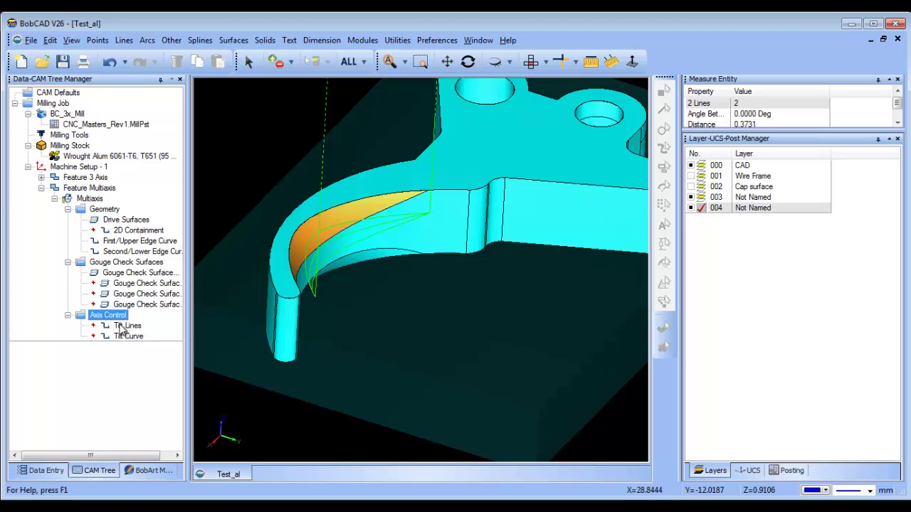
pyautogui.rightClick(90, 188)
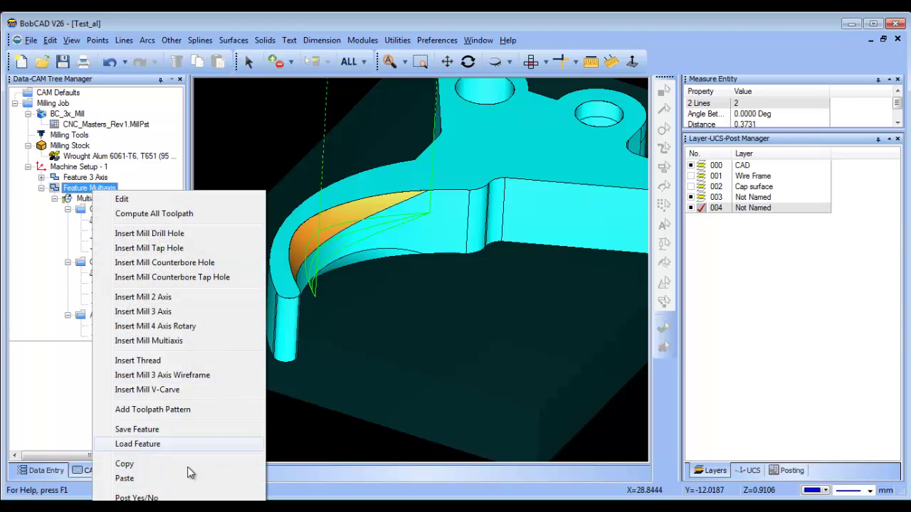
pyautogui.click(165, 498)
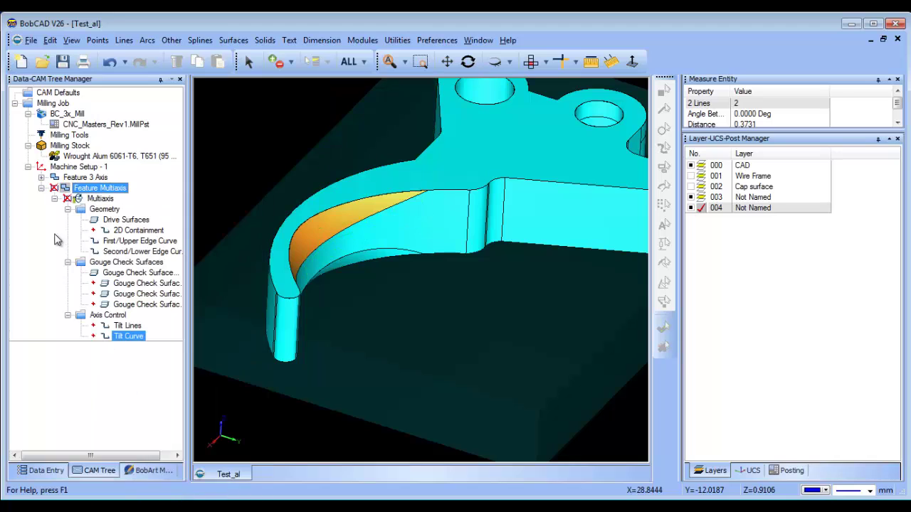
# Step: Turn posting back on for the Z Level Finish operation of Feature 3 Axis and inspect its toolpath along the curved arm
pyautogui.click(41, 177)
pyautogui.rightClick(120, 209)
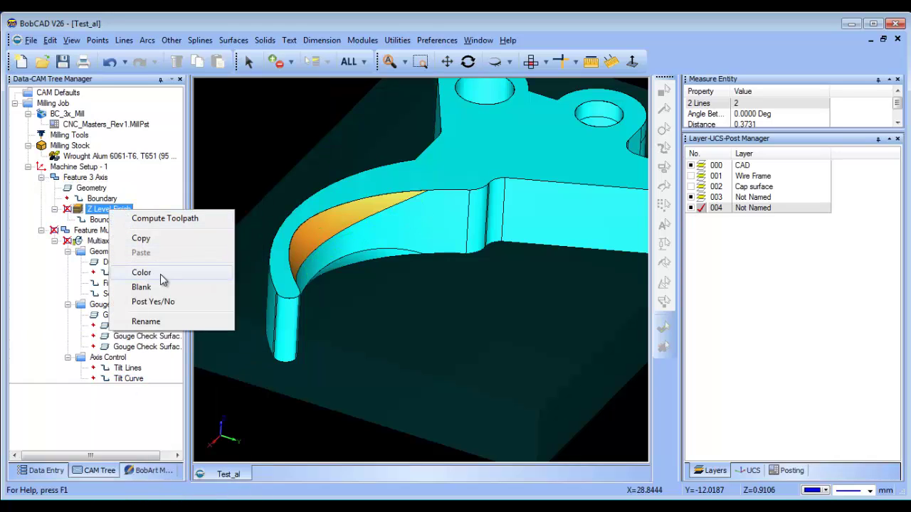
pyautogui.click(162, 285)
pyautogui.scroll(-2, 446, 336)
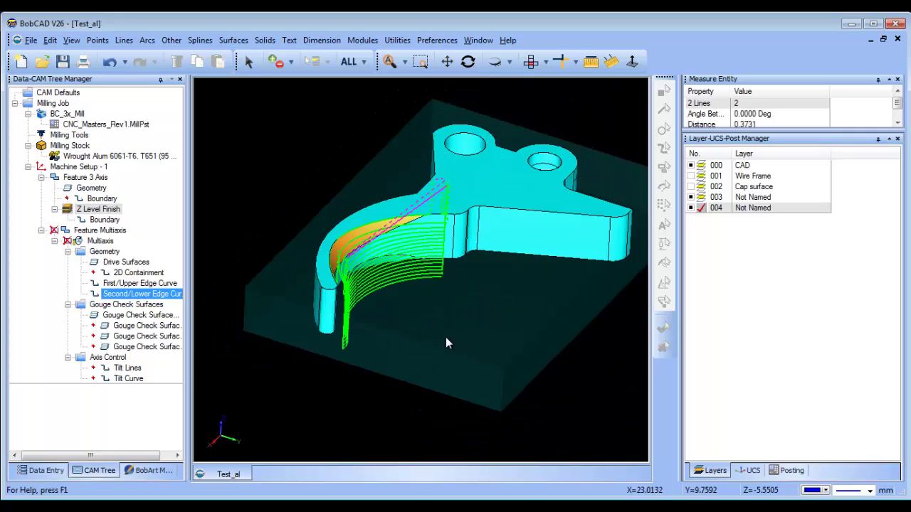
pyautogui.moveTo(473, 337); pyautogui.dragTo(457, 325, button='middle')
pyautogui.rightClick(457, 325)
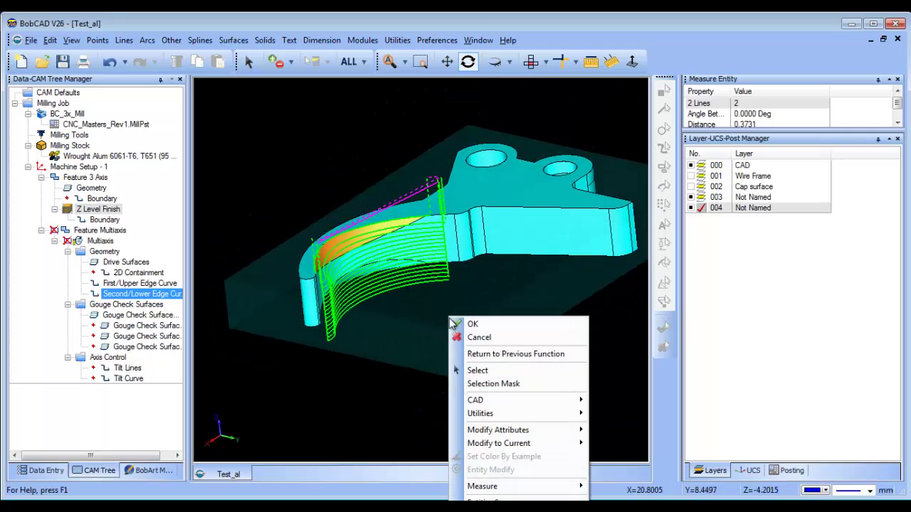
pyautogui.press('Escape')
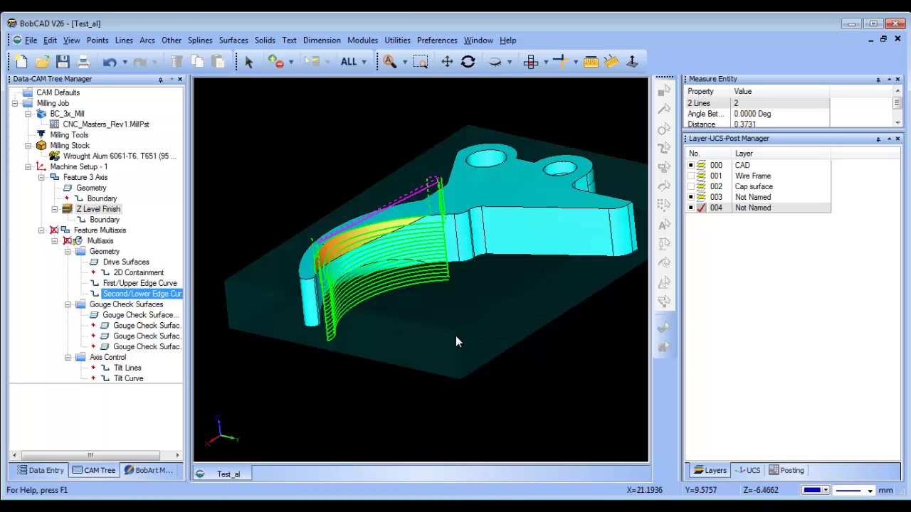
pyautogui.moveTo(488, 324)
pyautogui.mouseDown(button='middle')
pyautogui.moveTo(482, 344)
pyautogui.moveTo(482, 334)
pyautogui.mouseUp(button='middle')
pyautogui.moveTo(397, 235); pyautogui.dragTo(244, 228, button='middle')
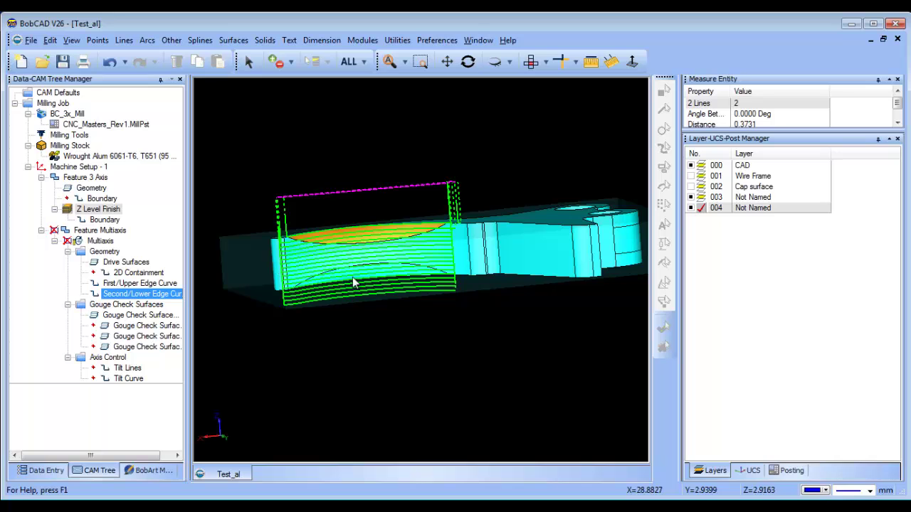
# Step: Turn off posting for the Z Level Finish operation and collapse both the Feature 3 Axis and Feature Multiaxis branches
pyautogui.moveTo(415, 353); pyautogui.dragTo(494, 261, button='middle')
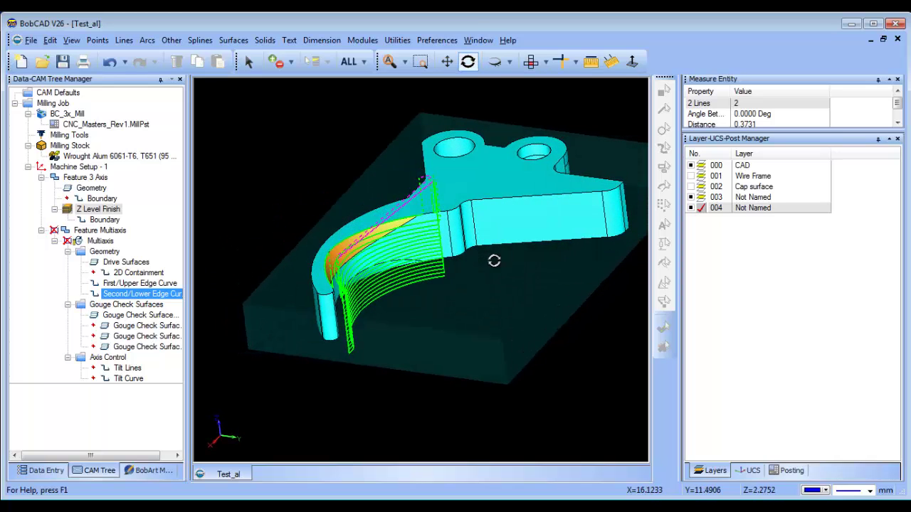
pyautogui.click(101, 212)
pyautogui.rightClick(100, 212)
pyautogui.click(156, 288)
pyautogui.keyDown('ctrl'); pyautogui.click(100, 230); pyautogui.keyUp('ctrl')
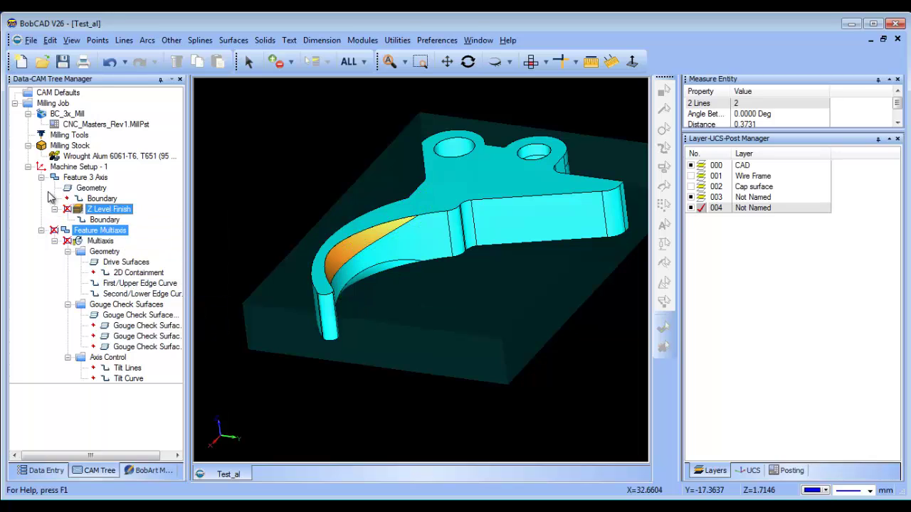
pyautogui.click(41, 177)
pyautogui.click(41, 187)
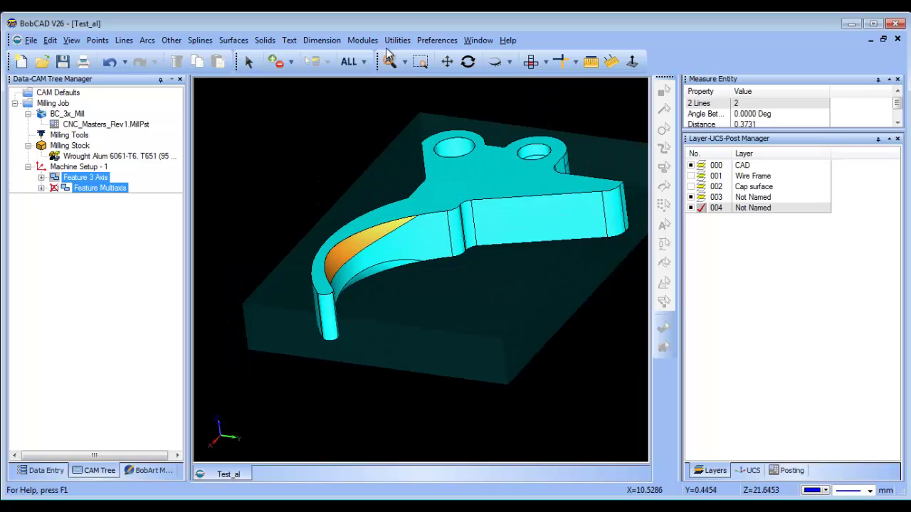
# Step: Turn on the X-Y axis display in the part settings and switch it back off
pyautogui.click(423, 40)
pyautogui.click(455, 82)
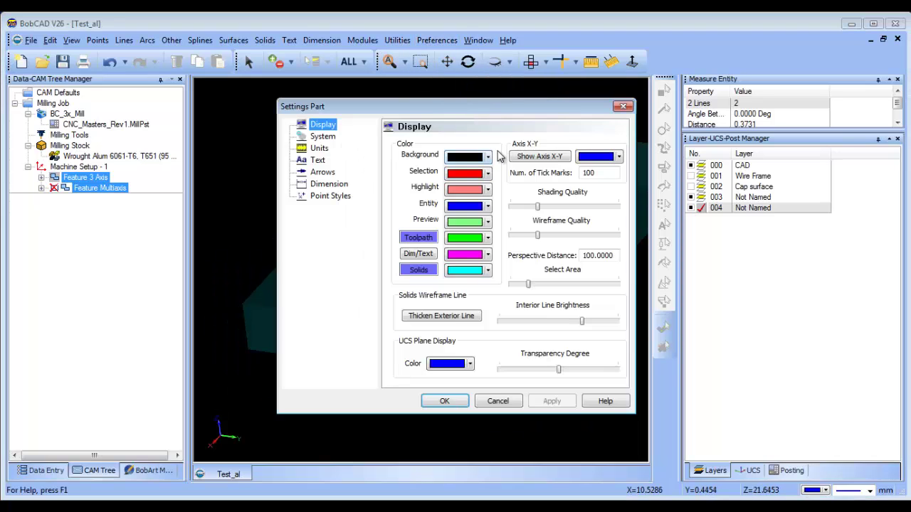
pyautogui.click(442, 401)
pyautogui.moveTo(444, 336); pyautogui.dragTo(460, 325, button='middle')
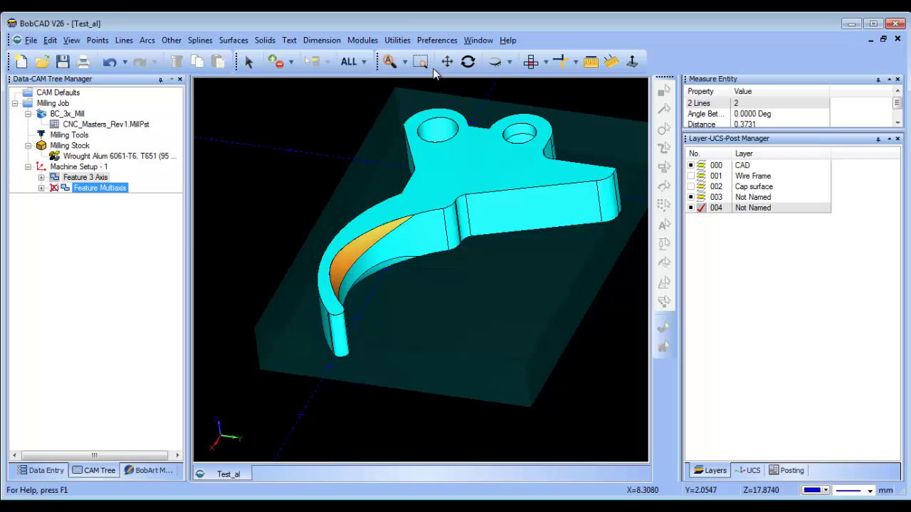
pyautogui.click(437, 40)
pyautogui.click(472, 81)
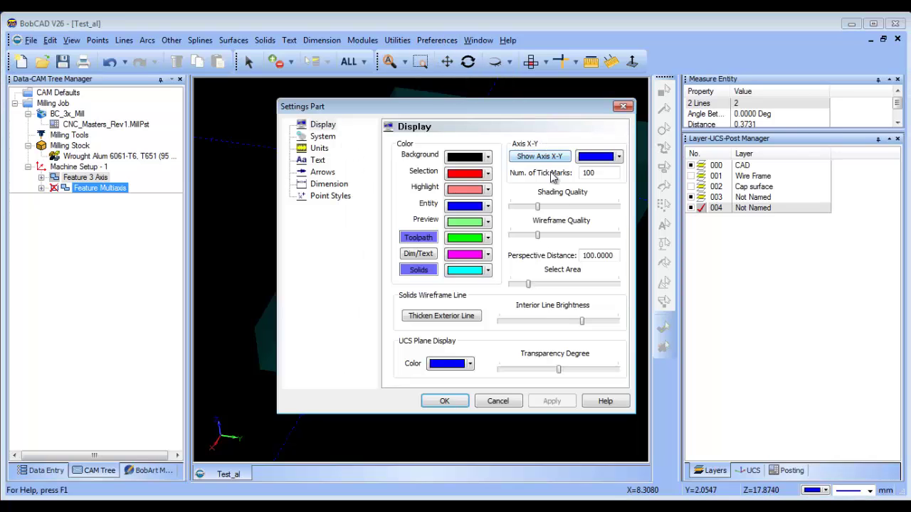
pyautogui.click(444, 401)
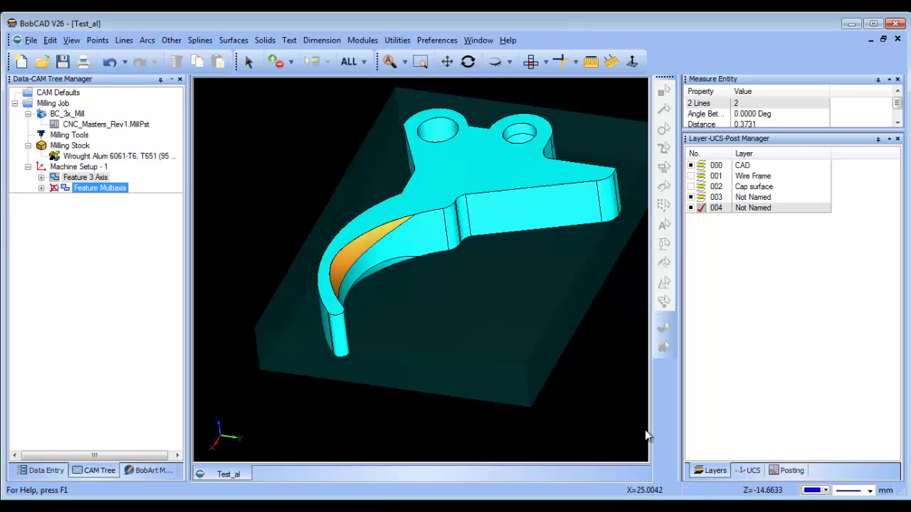
# Step: Create a new UCS from the part's planar top face, with its origin near the base of the curved arm
pyautogui.click(749, 471)
pyautogui.click(726, 187)
pyautogui.rightClick(726, 188)
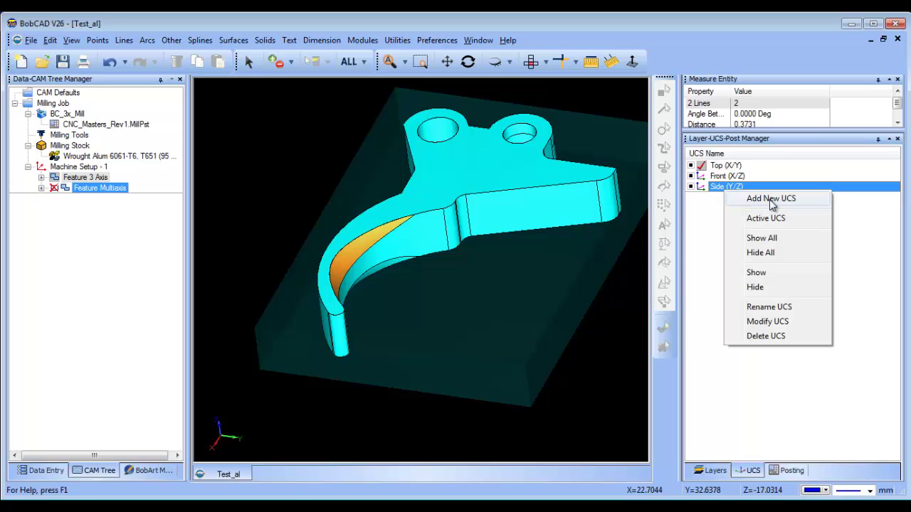
pyautogui.click(772, 198)
pyautogui.click(100, 122)
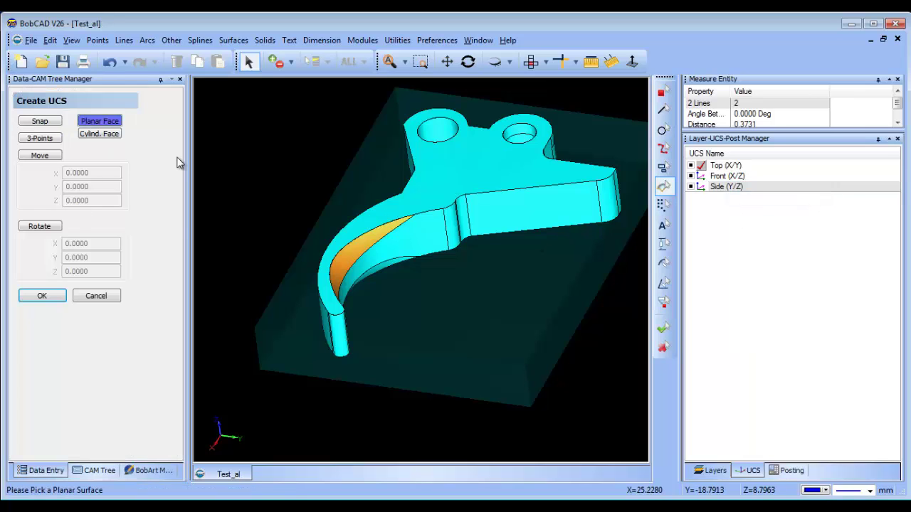
pyautogui.click(459, 190)
pyautogui.rightClick(242, 191)
pyautogui.click(271, 207)
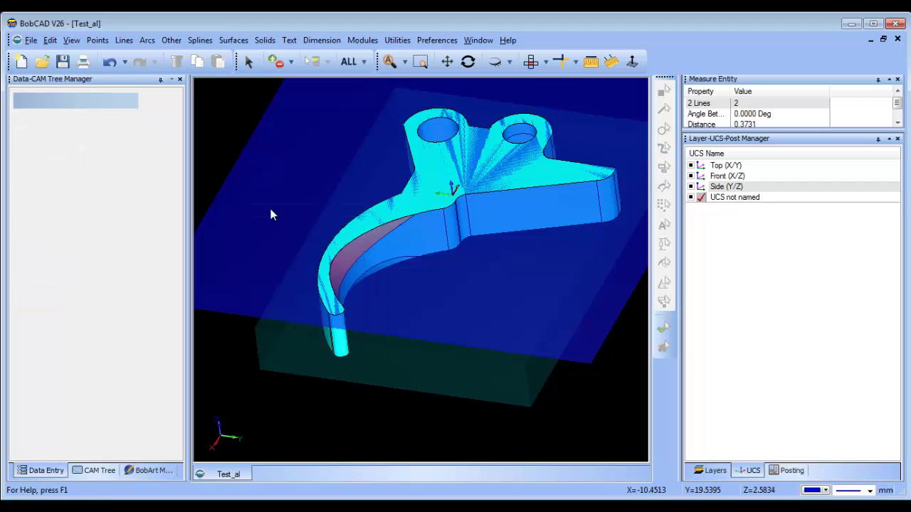
# Step: Add layer 005 as the active layer
pyautogui.click(711, 471)
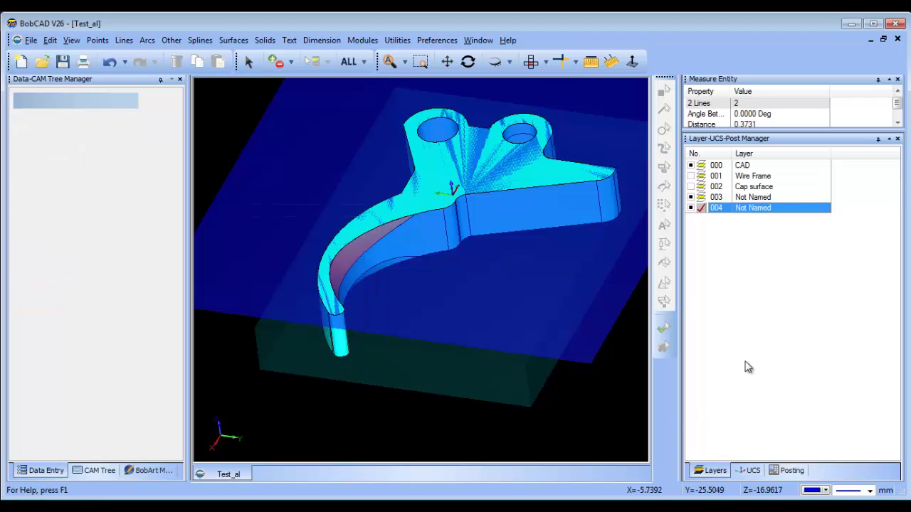
pyautogui.rightClick(764, 210)
pyautogui.click(796, 218)
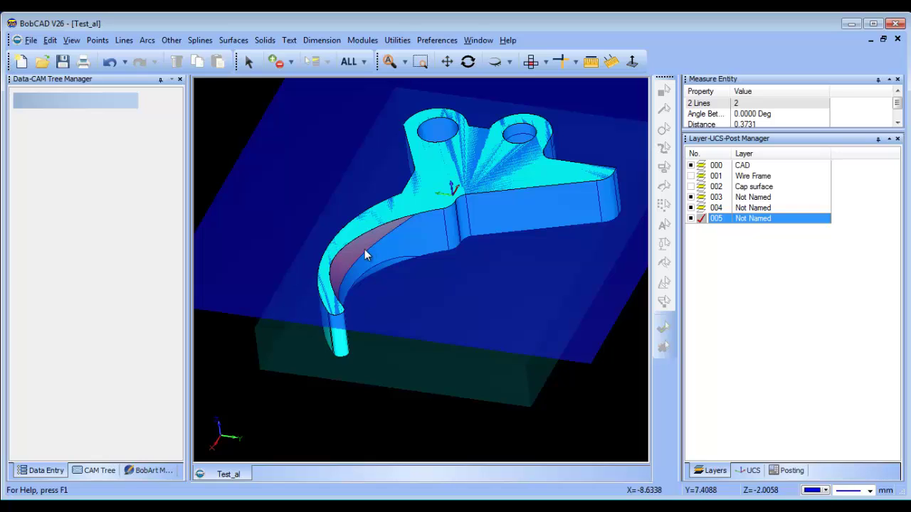
# Step: Untrim the slanted face on the inside of the curved arm
pyautogui.moveTo(424, 333); pyautogui.dragTo(386, 340, button='middle')
pyautogui.click(235, 41)
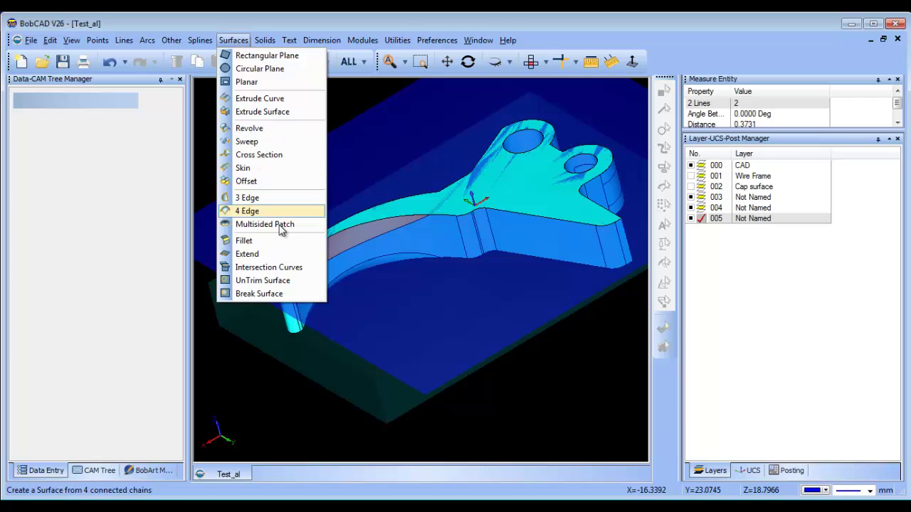
pyautogui.click(287, 282)
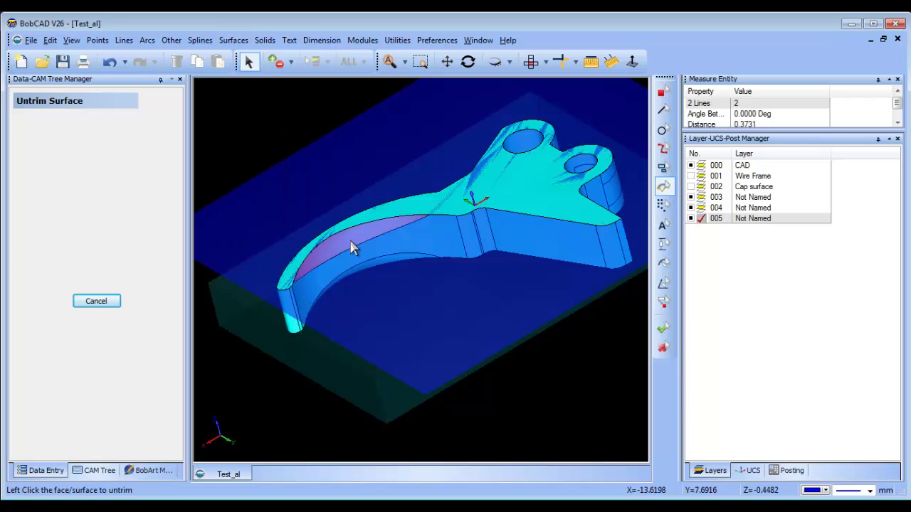
pyautogui.click(350, 242)
pyautogui.moveTo(436, 308); pyautogui.dragTo(459, 311, button='middle')
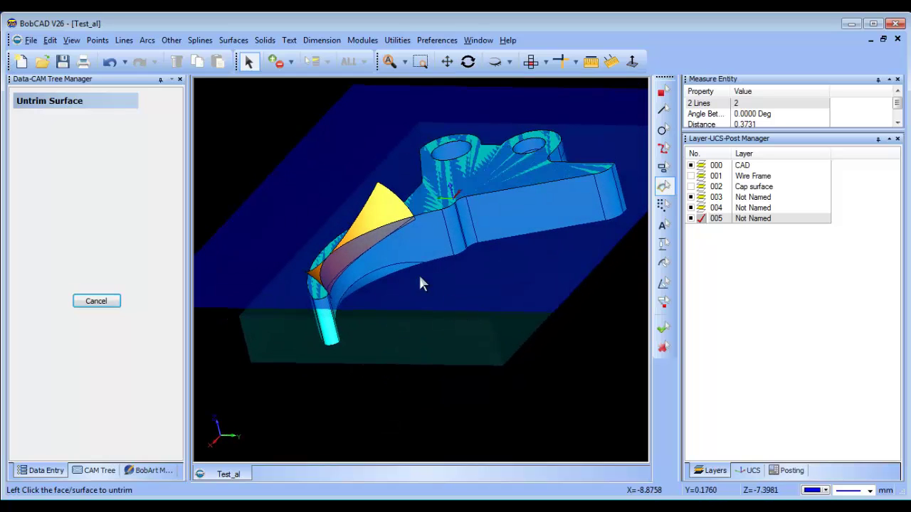
pyautogui.scroll(2, 420, 283)
pyautogui.click(693, 166)
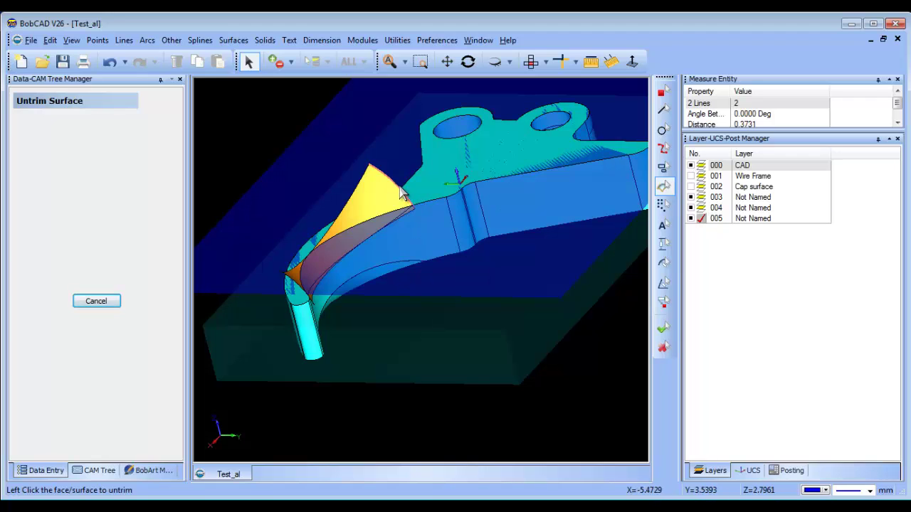
# Step: Extend the untrimmed surface by 2 mm at both end edges and along its lower edge
pyautogui.click(234, 42)
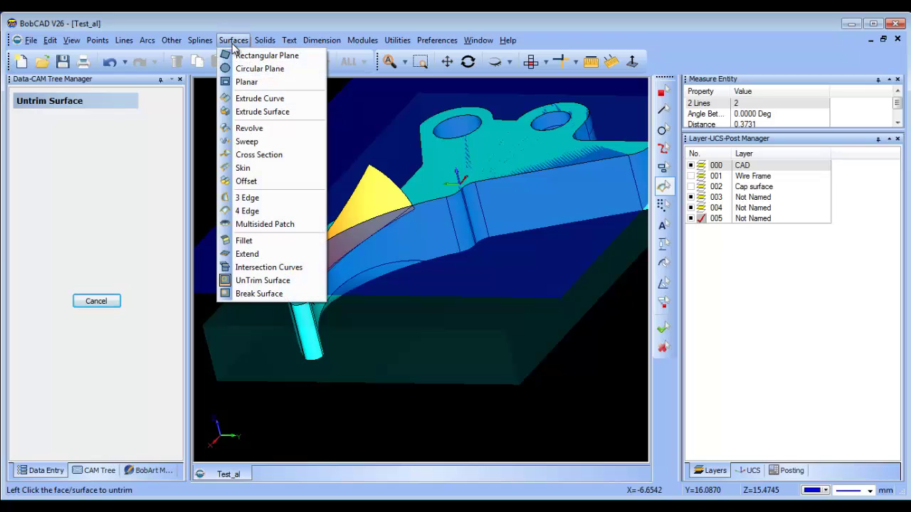
pyautogui.click(288, 254)
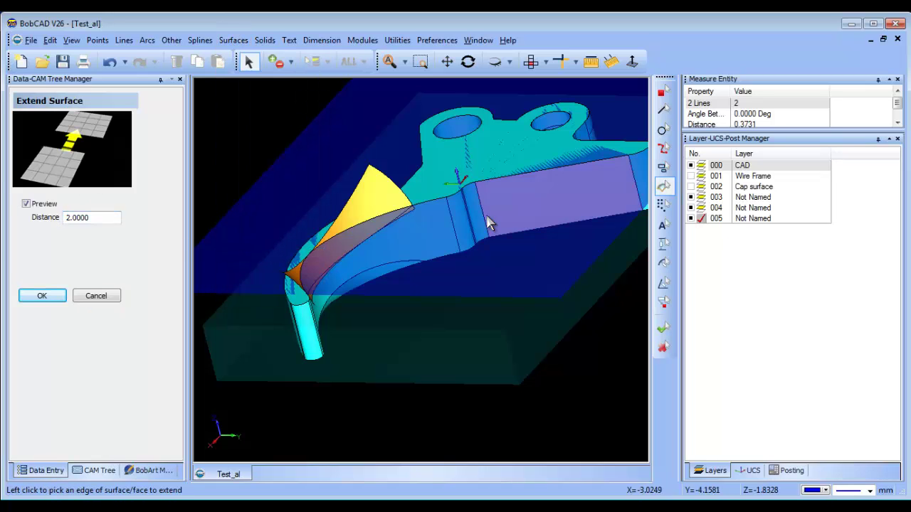
pyautogui.click(406, 202)
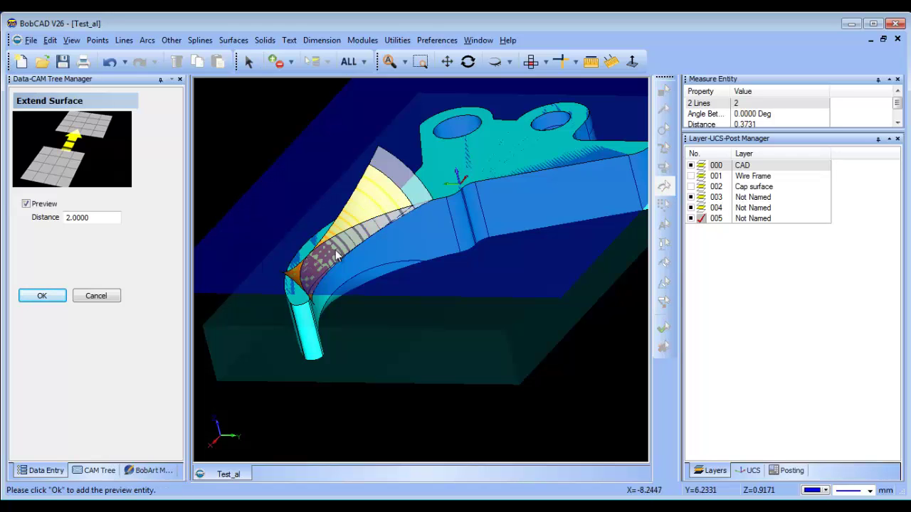
pyautogui.press('Return')
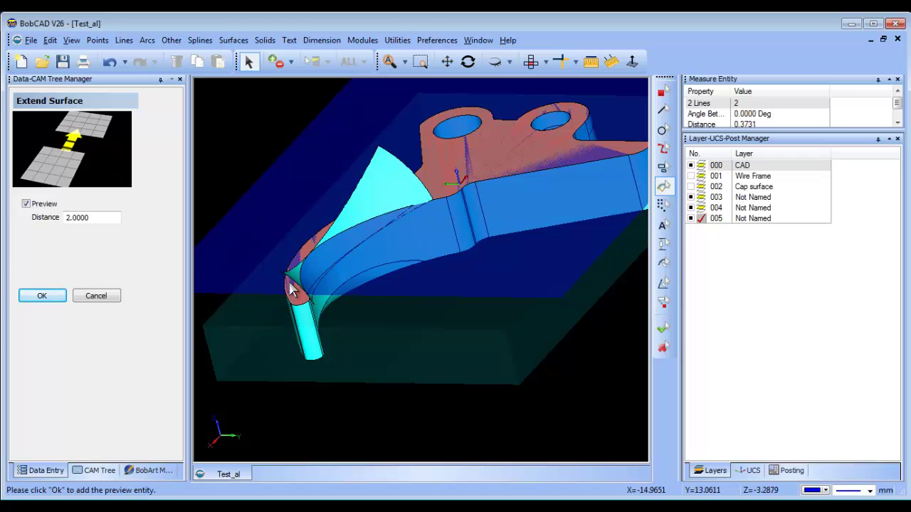
pyautogui.click(298, 284)
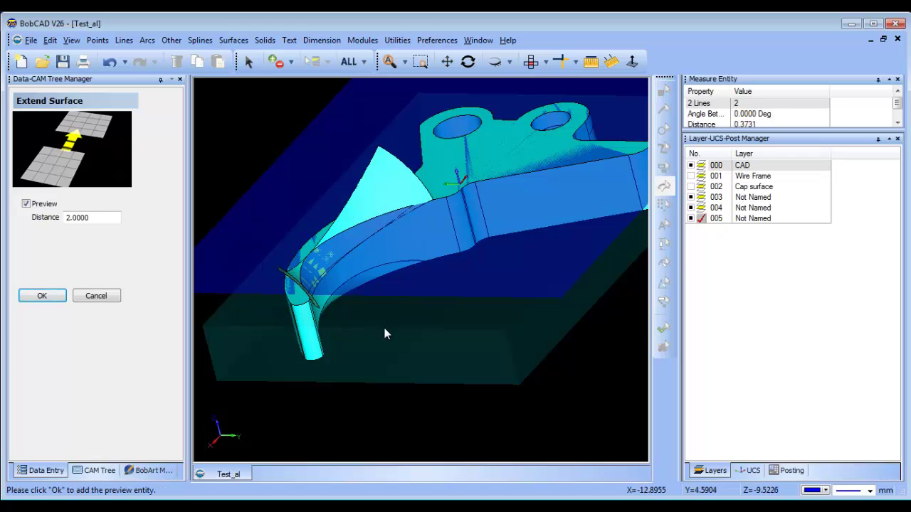
pyautogui.click(319, 280)
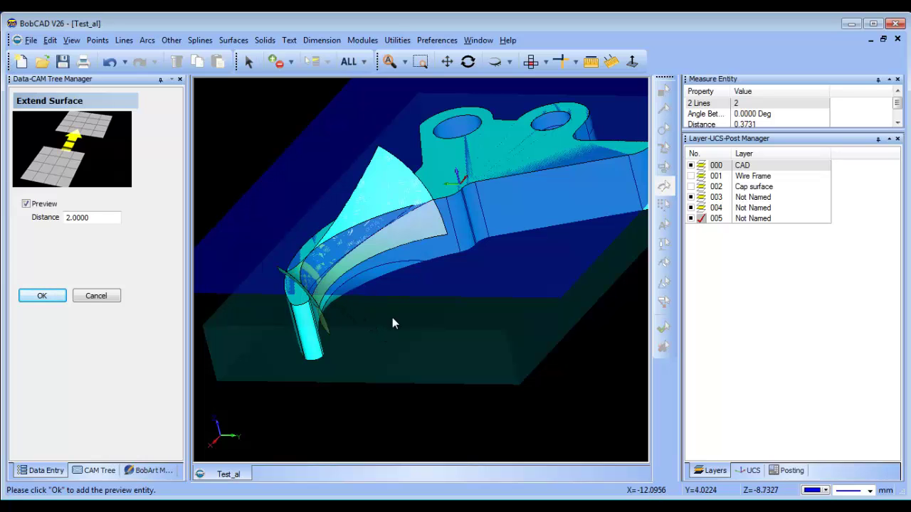
pyautogui.moveTo(472, 340); pyautogui.dragTo(456, 351, button='middle')
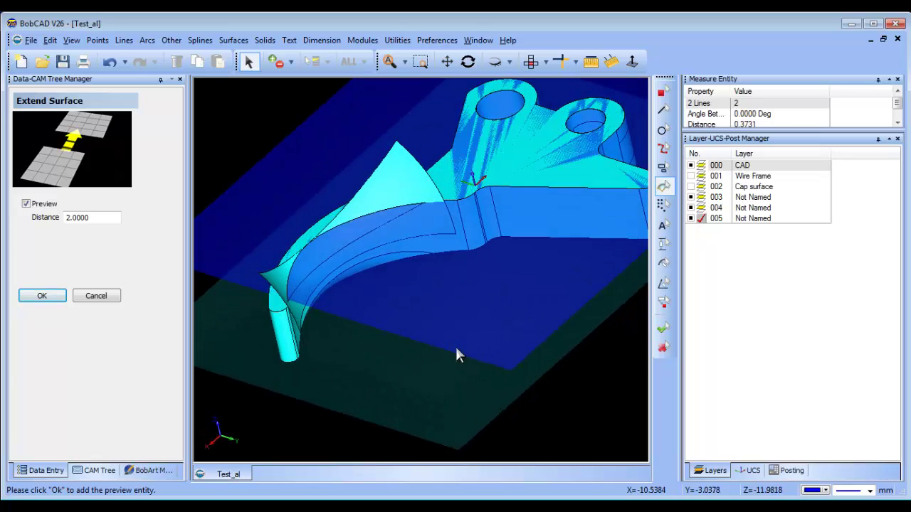
# Step: Add layer 006 as the active layer and sketch a sharp-cornered rectangle enclosing the curved arm in the top view
pyautogui.rightClick(712, 219)
pyautogui.click(726, 230)
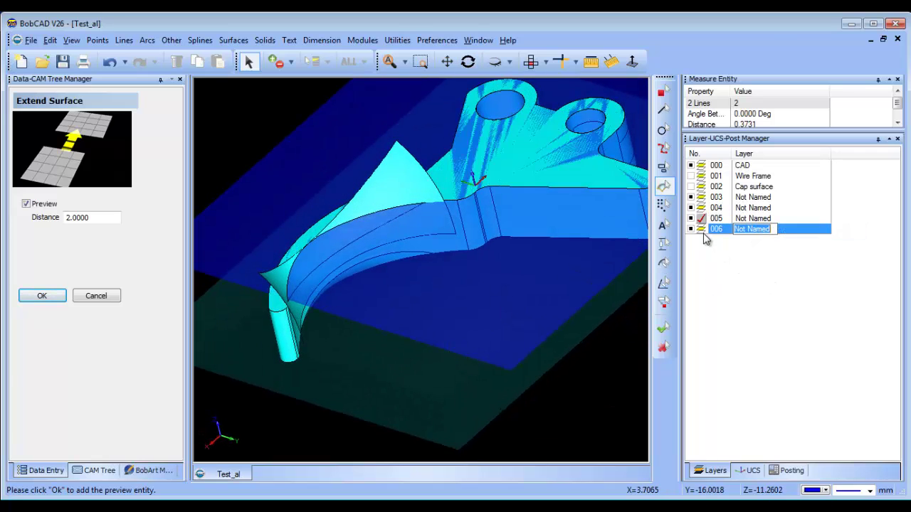
pyautogui.click(494, 61)
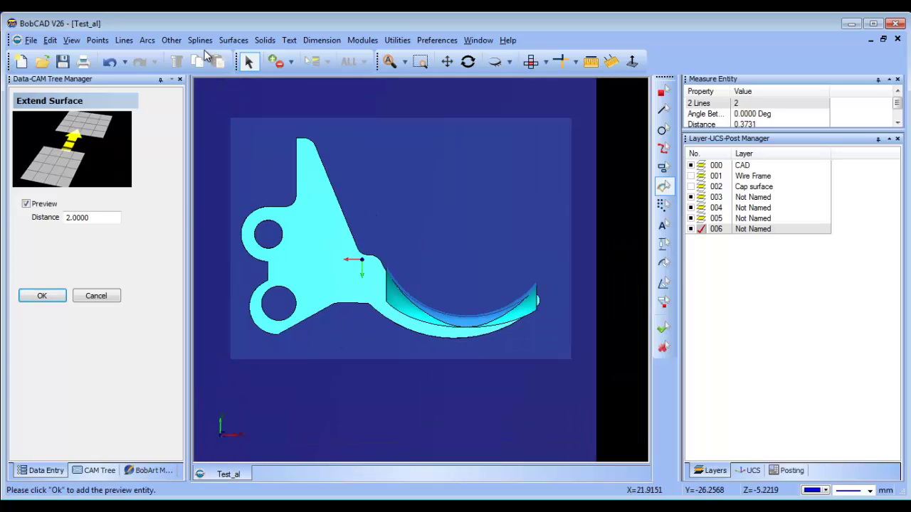
pyautogui.click(200, 40)
pyautogui.click(187, 55)
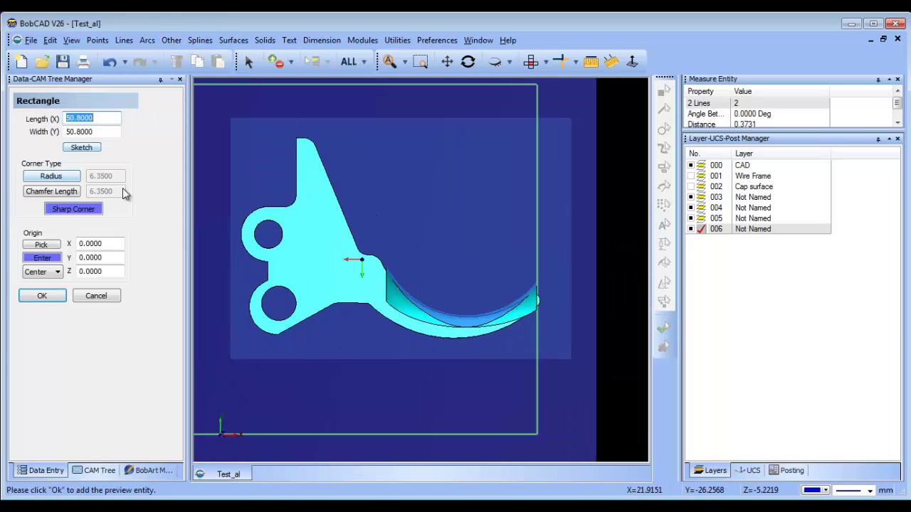
pyautogui.click(82, 147)
pyautogui.moveTo(370, 236)
pyautogui.mouseDown()
pyautogui.moveTo(512, 357)
pyautogui.moveTo(551, 367)
pyautogui.mouseUp()
pyautogui.rightClick(422, 140)
pyautogui.click(455, 162)
# Step: Change the UCS plane display color to white in the part settings
pyautogui.click(468, 61)
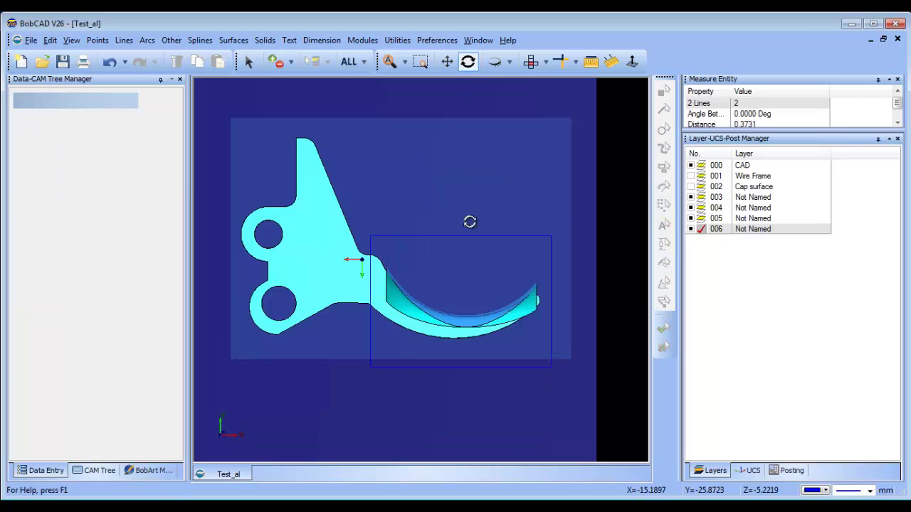
pyautogui.moveTo(470, 222); pyautogui.dragTo(498, 327)
pyautogui.click(437, 40)
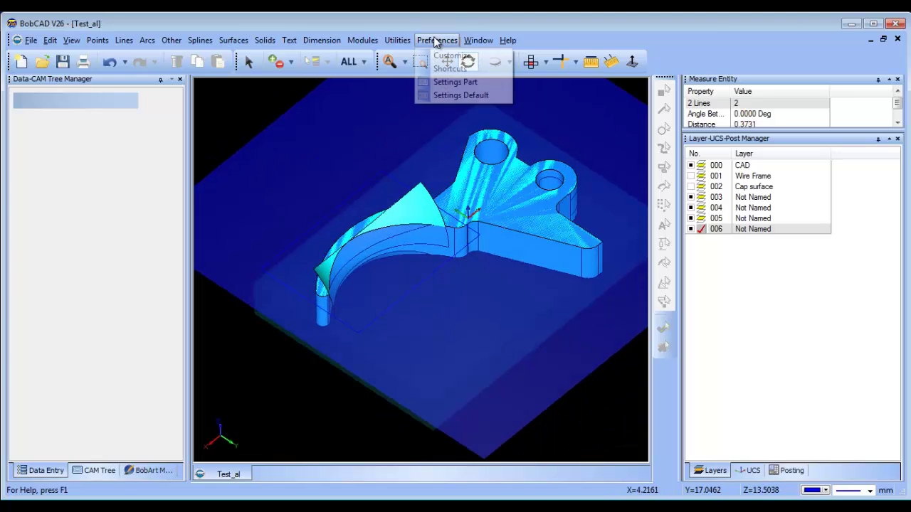
pyautogui.click(455, 82)
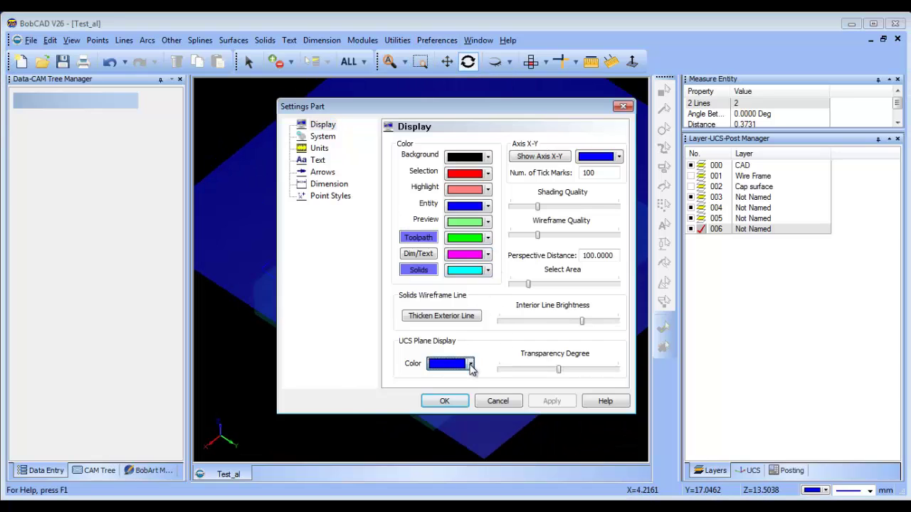
pyautogui.click(471, 363)
pyautogui.click(473, 337)
pyautogui.click(549, 402)
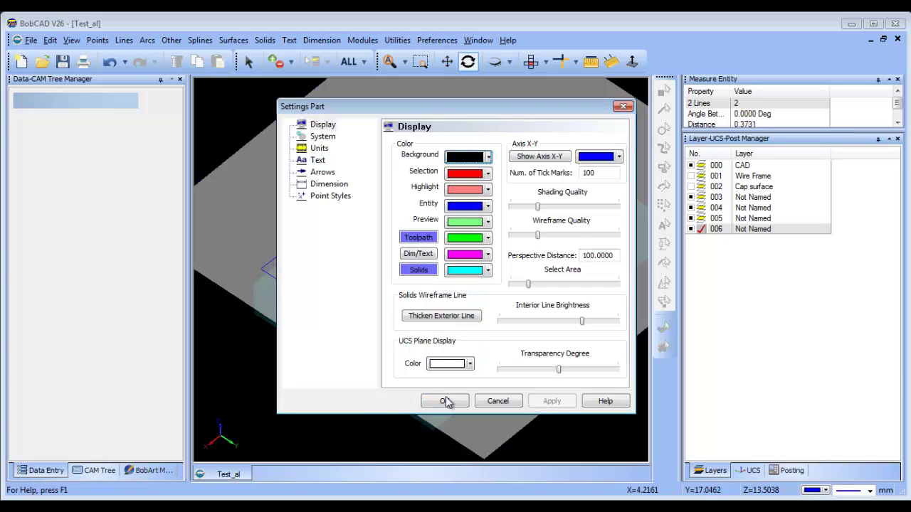
pyautogui.click(443, 402)
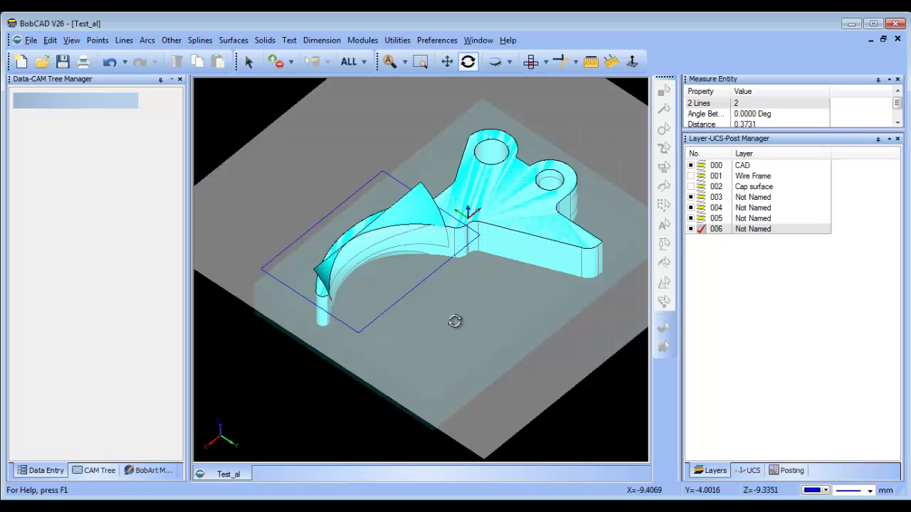
# Step: Create a planar surface from the rectangle around the curved arm
pyautogui.click(234, 40)
pyautogui.click(242, 81)
pyautogui.click(367, 183)
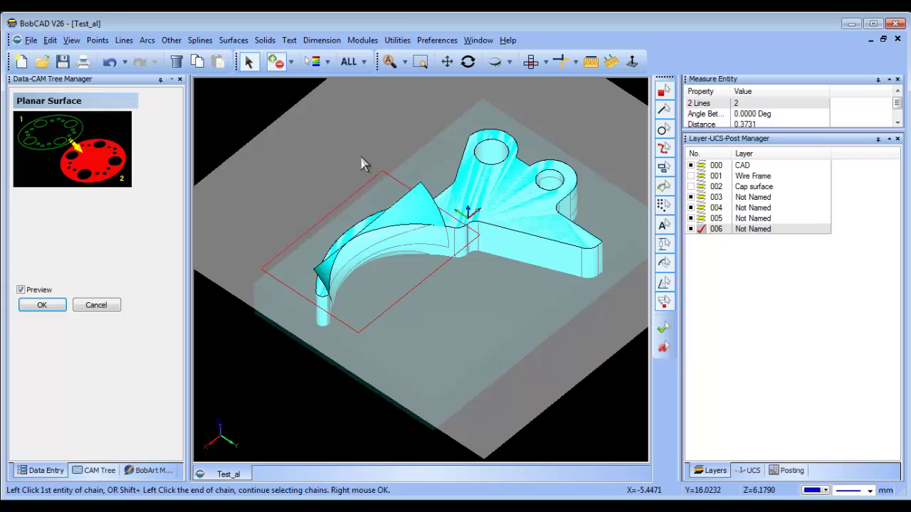
pyautogui.rightClick(363, 160)
pyautogui.click(365, 159)
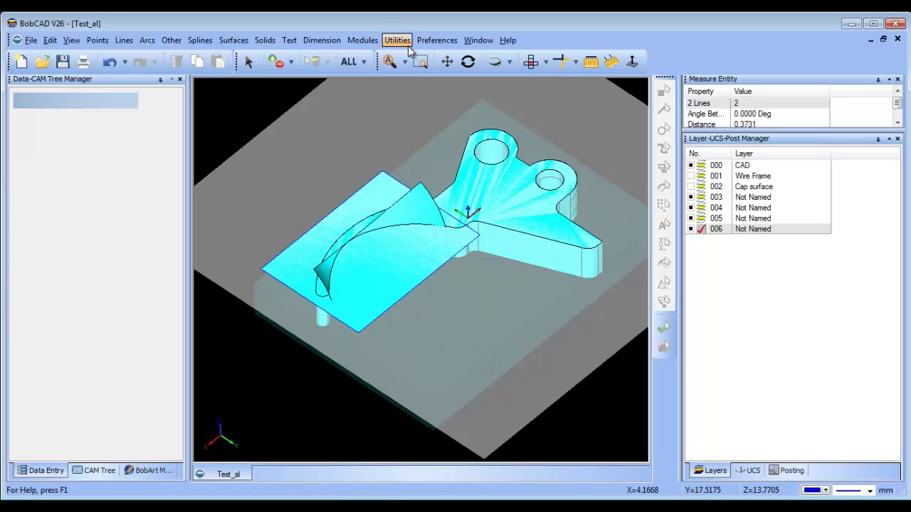
# Step: Combine the planar surface and the extended slanted-face surface with a Boolean Add
pyautogui.click(264, 40)
pyautogui.click(288, 139)
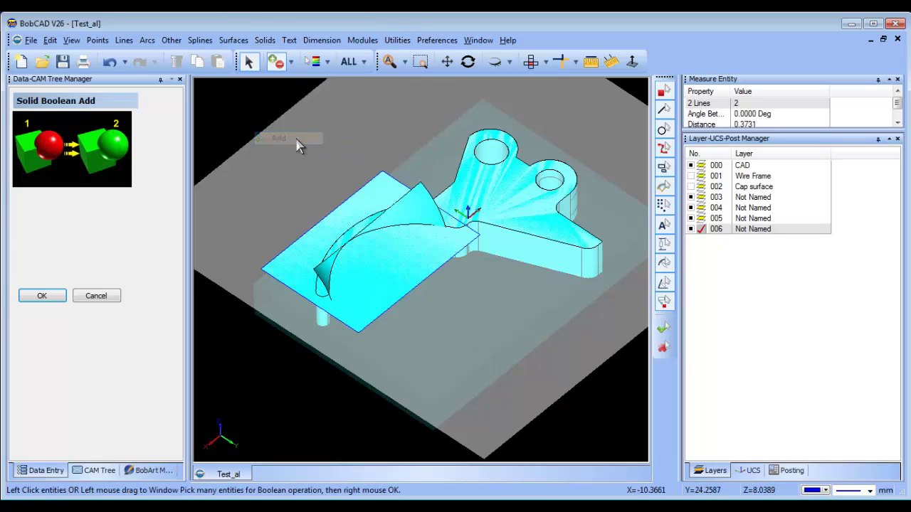
pyautogui.click(408, 204)
pyautogui.click(385, 198)
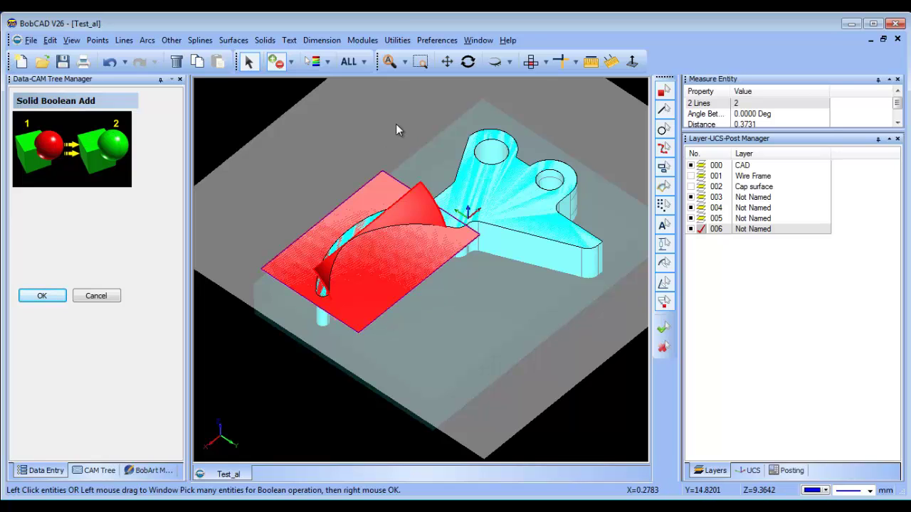
pyautogui.rightClick(396, 125)
pyautogui.click(421, 131)
pyautogui.rightClick(414, 131)
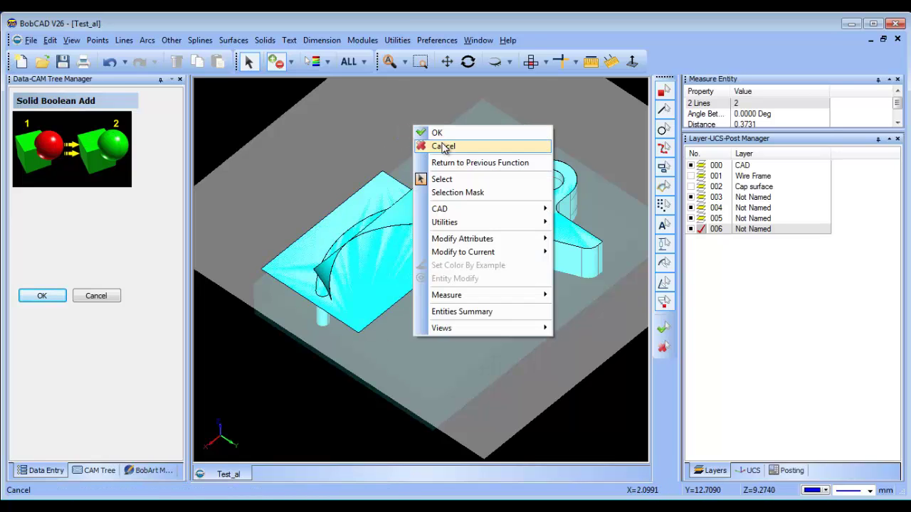
pyautogui.click(436, 143)
# Step: Unstitch the combined solid into separate surfaces and remove the planar surface piece around the arm
pyautogui.click(402, 41)
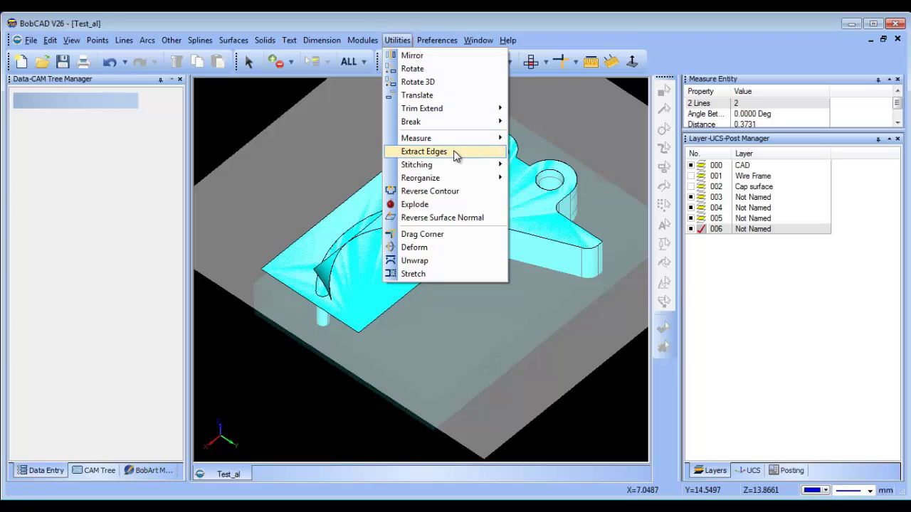
pyautogui.moveTo(459, 166)
pyautogui.click(550, 177)
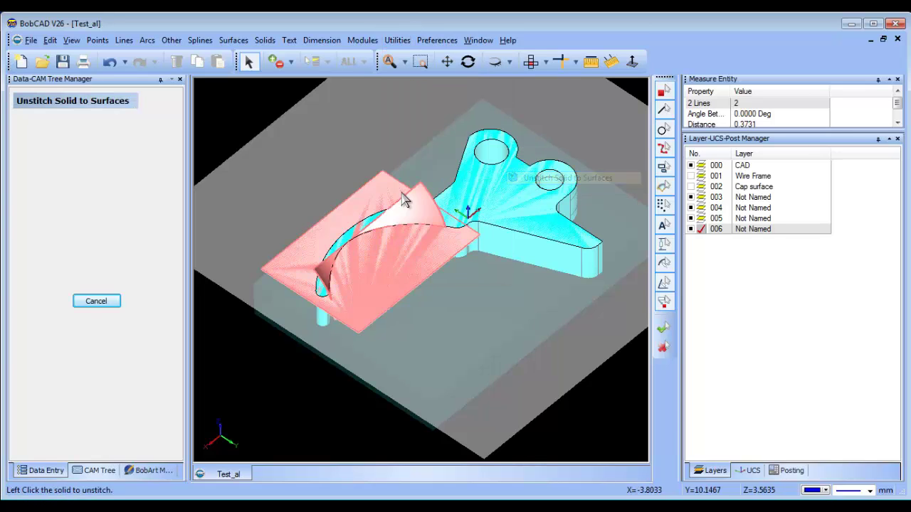
pyautogui.rightClick(295, 120)
pyautogui.click(326, 140)
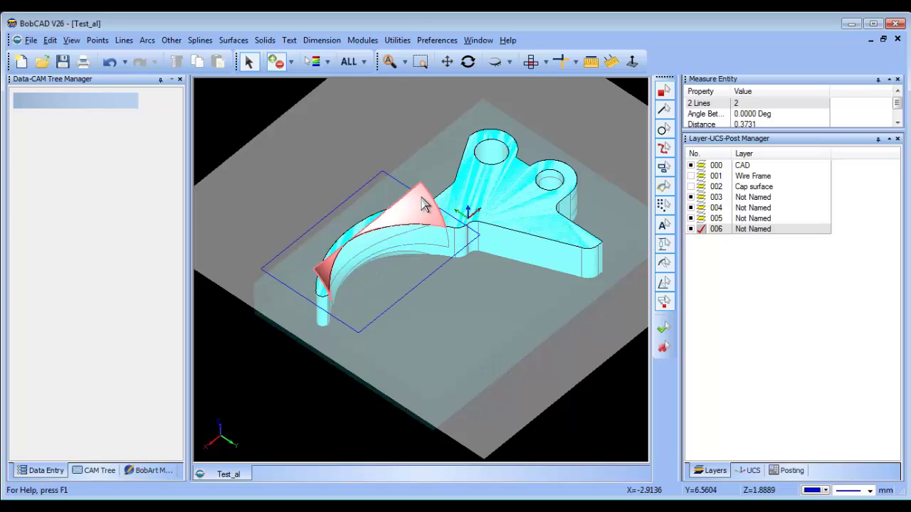
# Step: Delete the slanted-surface portions above the arm's top and the blue rectangle around the arm
pyautogui.moveTo(482, 319); pyautogui.dragTo(460, 282, button='middle')
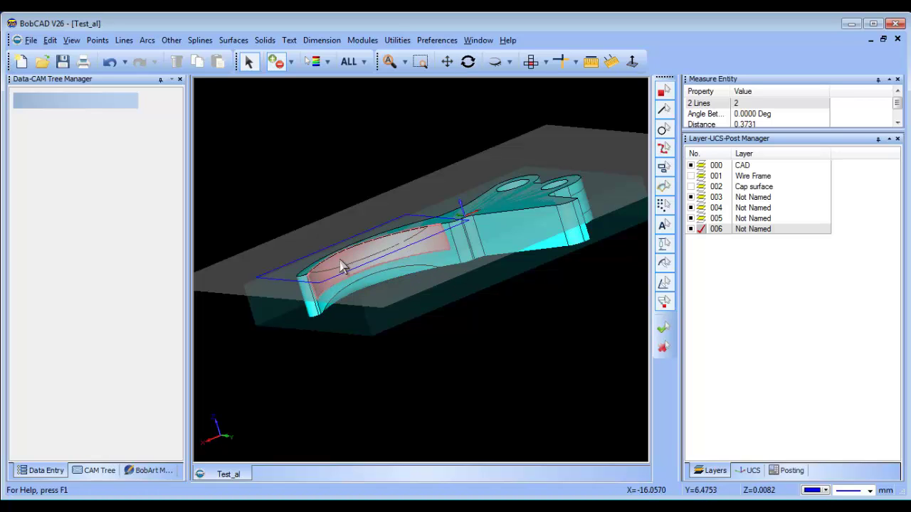
pyautogui.moveTo(434, 291); pyautogui.dragTo(488, 330, button='middle')
pyautogui.scroll(3, 464, 307)
pyautogui.scroll(-2, 262, 170)
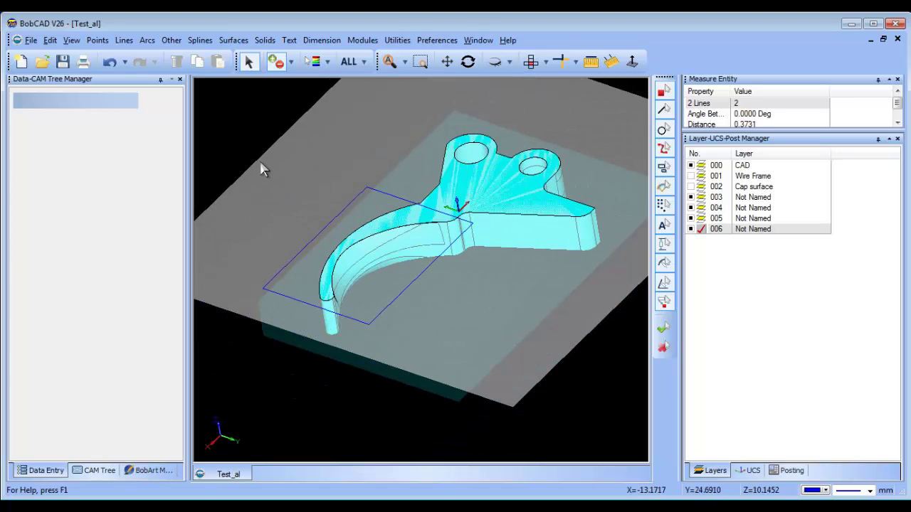
pyautogui.rightClick(319, 173)
pyautogui.click(341, 181)
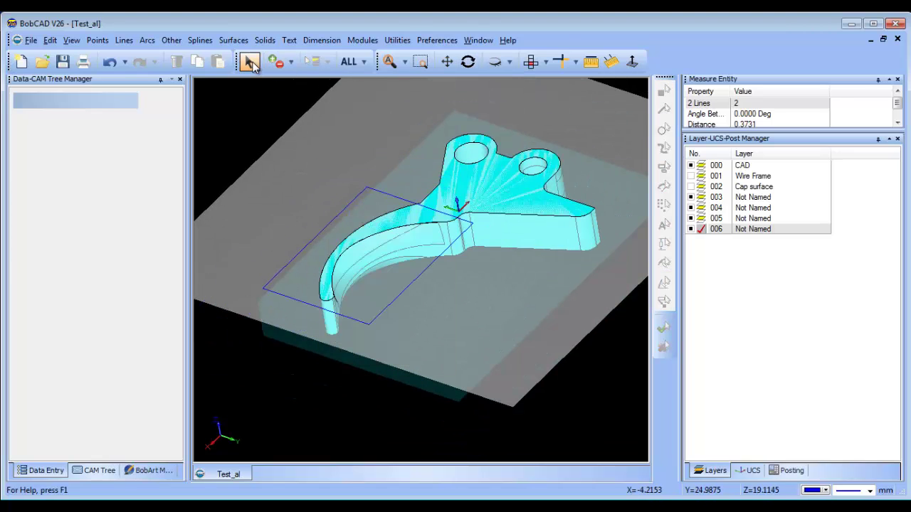
pyautogui.click(394, 200)
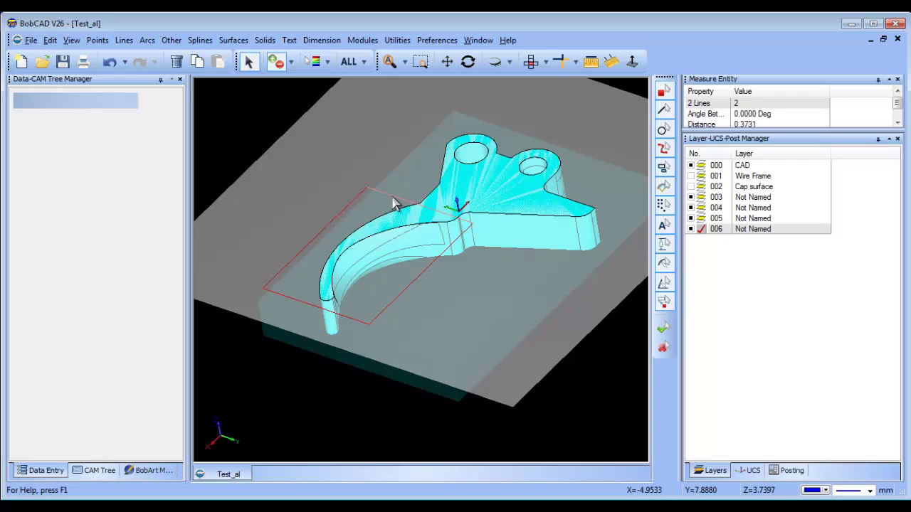
pyautogui.press('Delete')
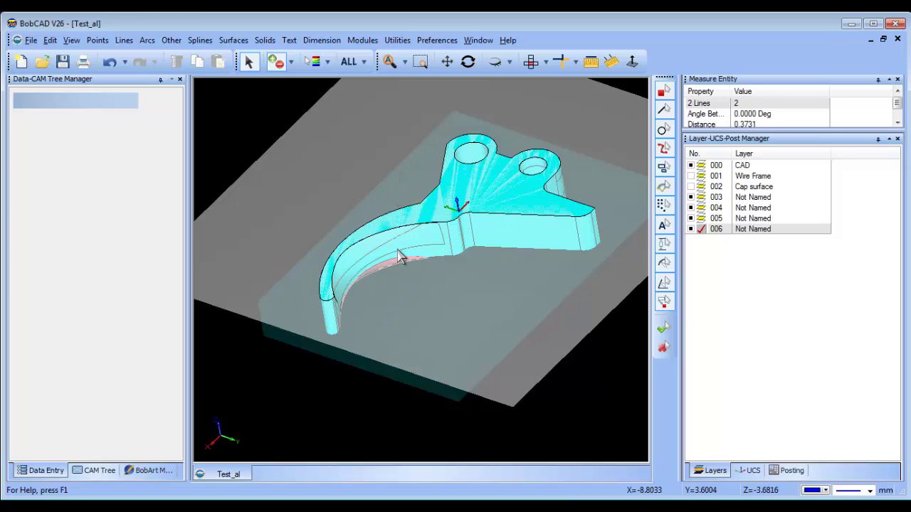
# Step: Add layer 007 and make it the active layer
pyautogui.scroll(2, 405, 293)
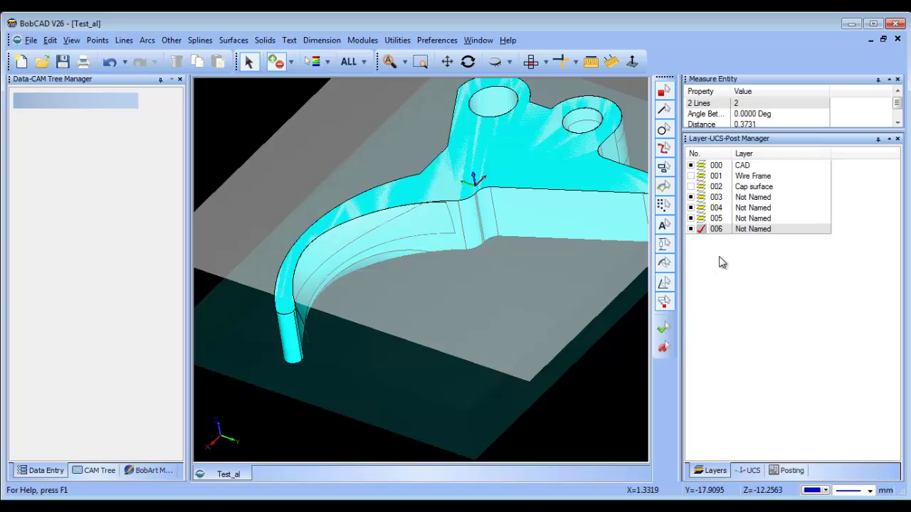
pyautogui.rightClick(752, 236)
pyautogui.click(779, 257)
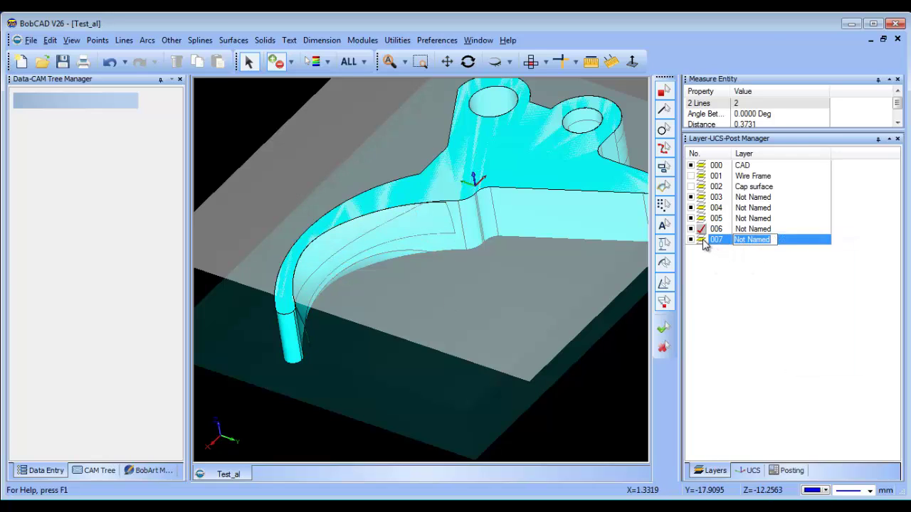
# Step: Display the model as wireframe and extract the trimmed slanted surface's upper edge as a single curve
pyautogui.click(397, 40)
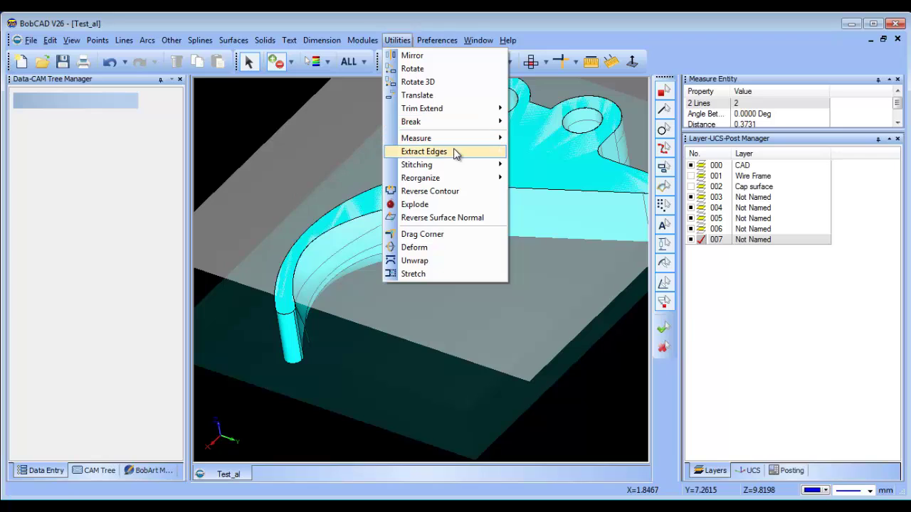
pyautogui.moveTo(455, 150)
pyautogui.click(535, 151)
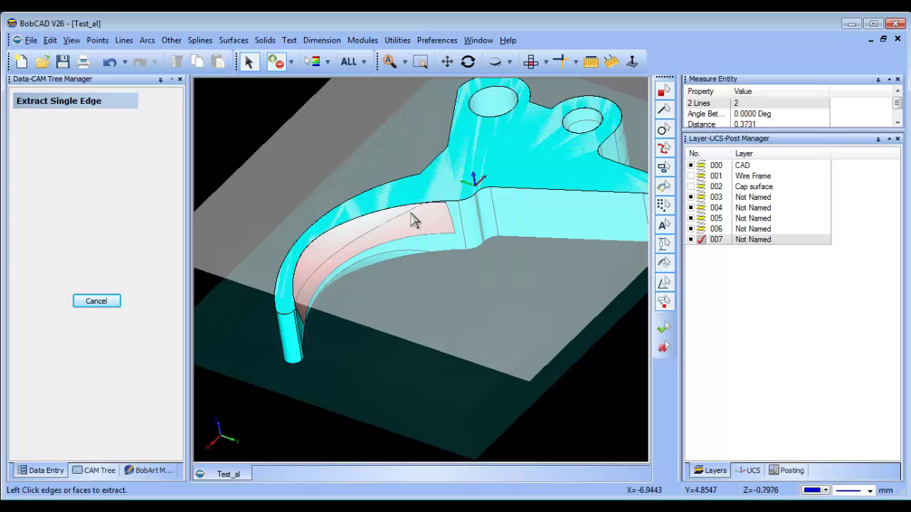
pyautogui.hotkey('ctrl', 'w')
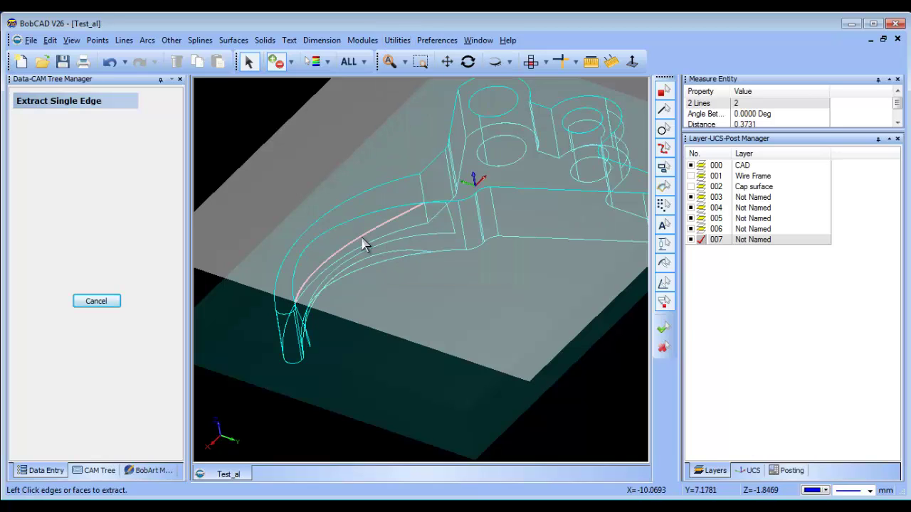
pyautogui.click(363, 240)
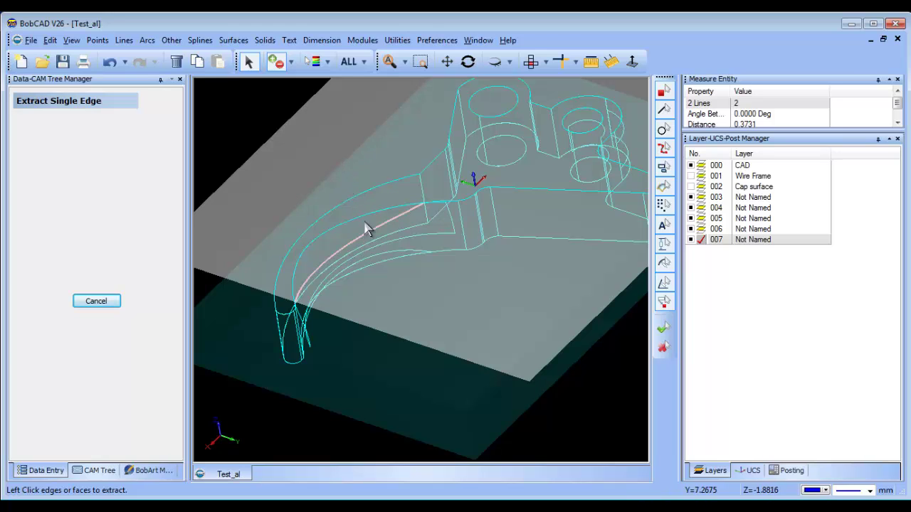
pyautogui.rightClick(367, 145)
pyautogui.click(403, 155)
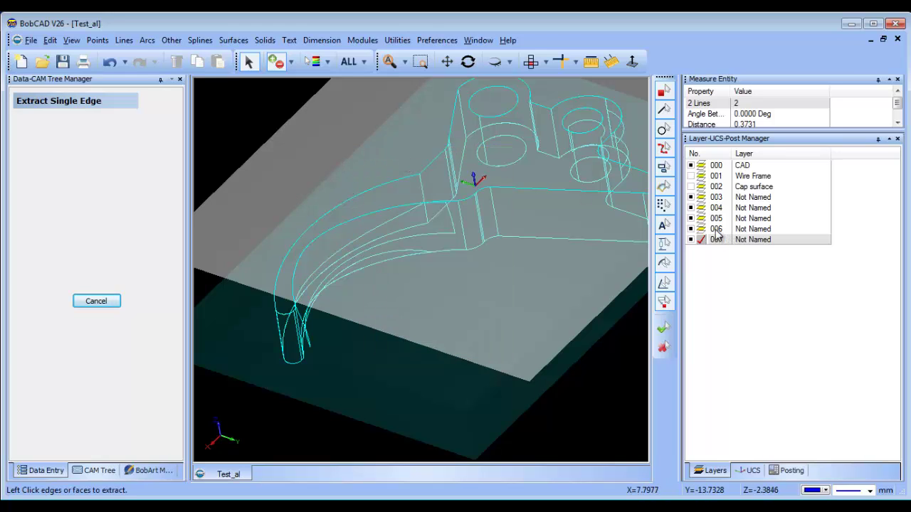
# Step: Limit entity picking for Point On Entity to lines, arcs and splines, leaving the command without placing a point
pyautogui.click(96, 41)
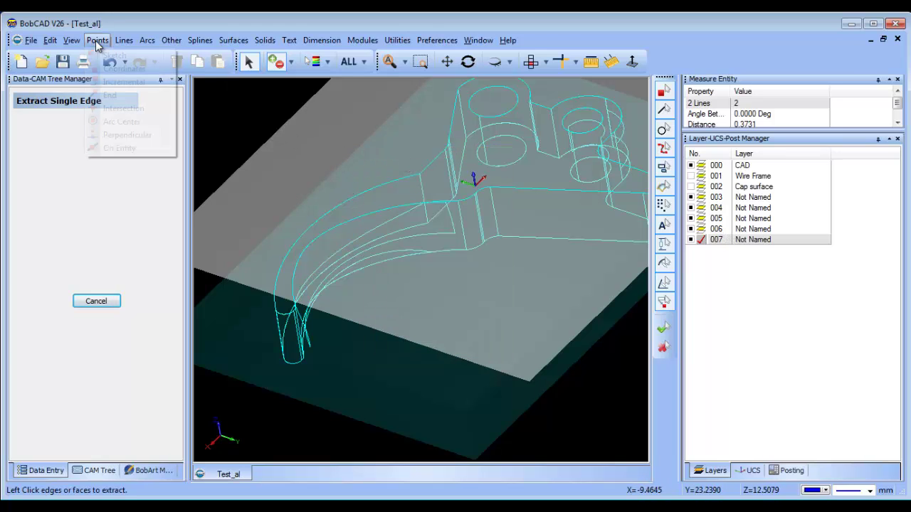
pyautogui.click(137, 148)
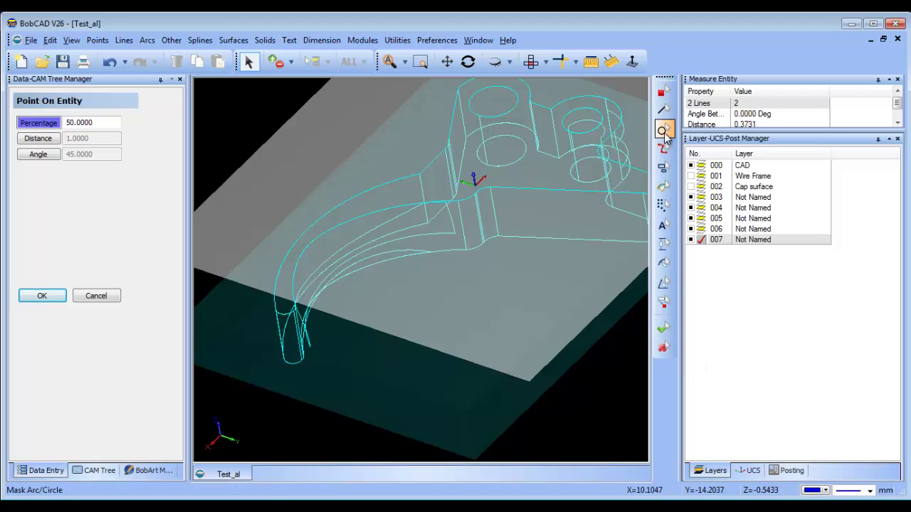
pyautogui.click(665, 113)
pyautogui.click(665, 152)
pyautogui.click(667, 133)
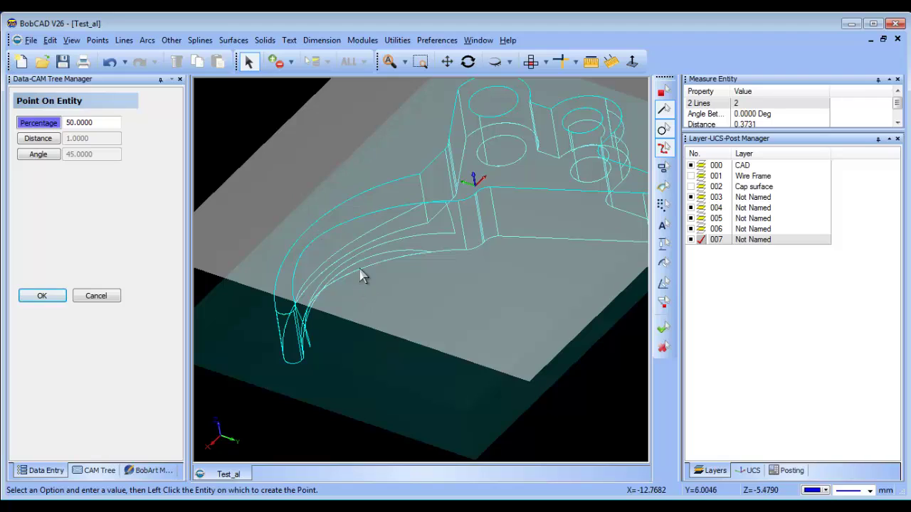
pyautogui.rightClick(336, 165)
pyautogui.click(364, 181)
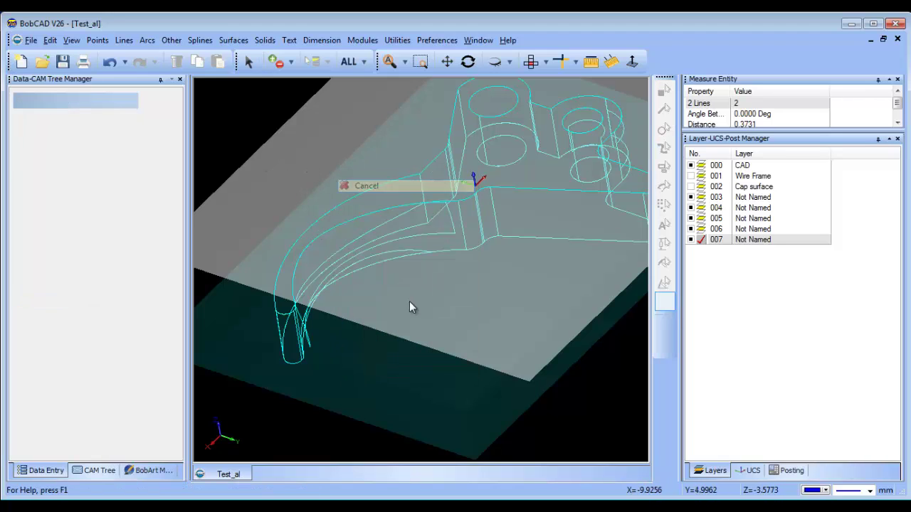
# Step: Hide the CAD layer and layers 003 to 006 so that only layer 007 with the extracted edge is displayed
pyautogui.click(692, 229)
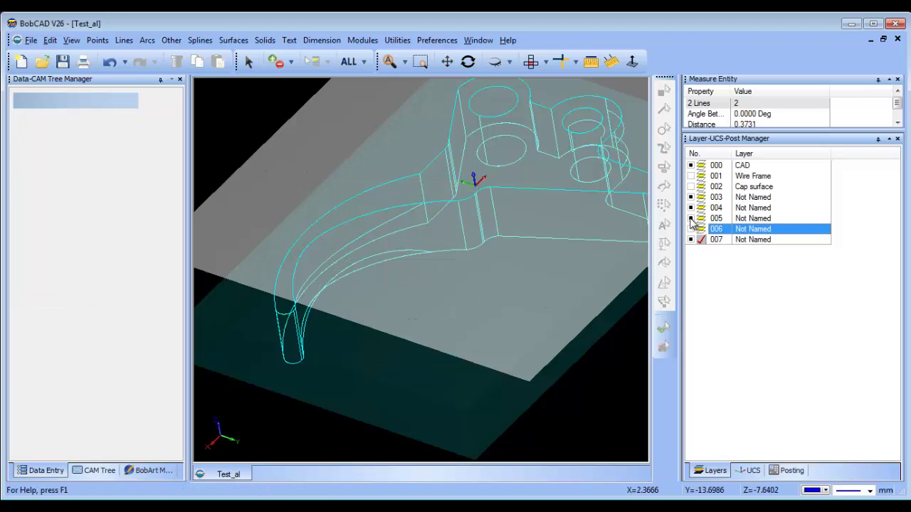
pyautogui.click(690, 219)
pyautogui.click(691, 208)
pyautogui.click(690, 197)
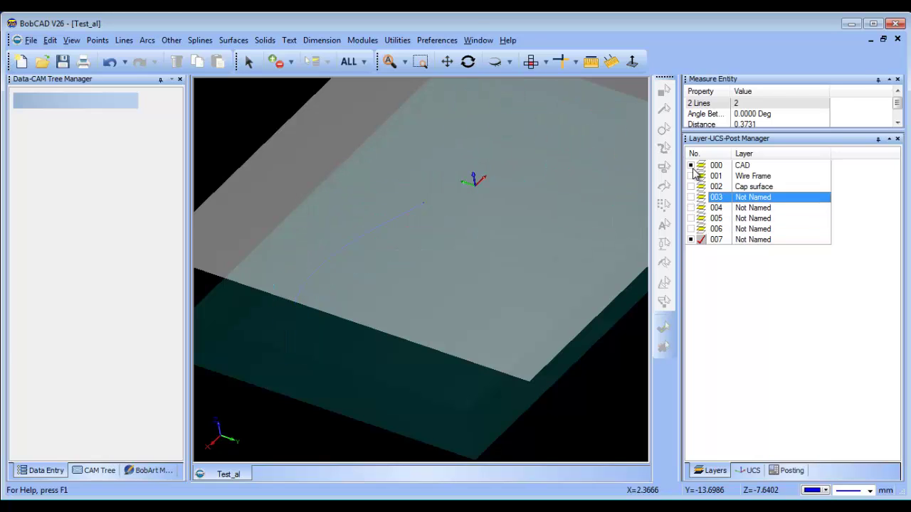
pyautogui.click(691, 165)
pyautogui.moveTo(399, 297); pyautogui.dragTo(441, 328, button='middle')
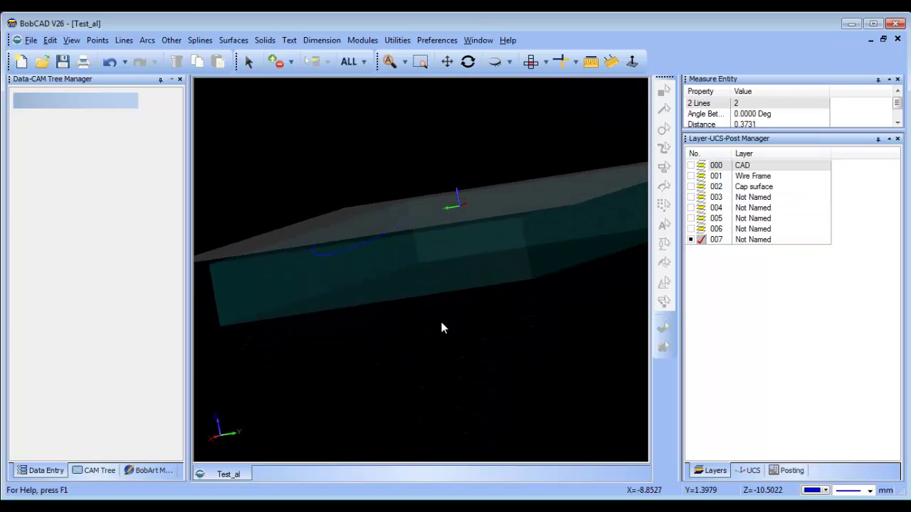
# Step: Create a point at 50 percent along the extracted edge curve
pyautogui.click(97, 39)
pyautogui.click(121, 148)
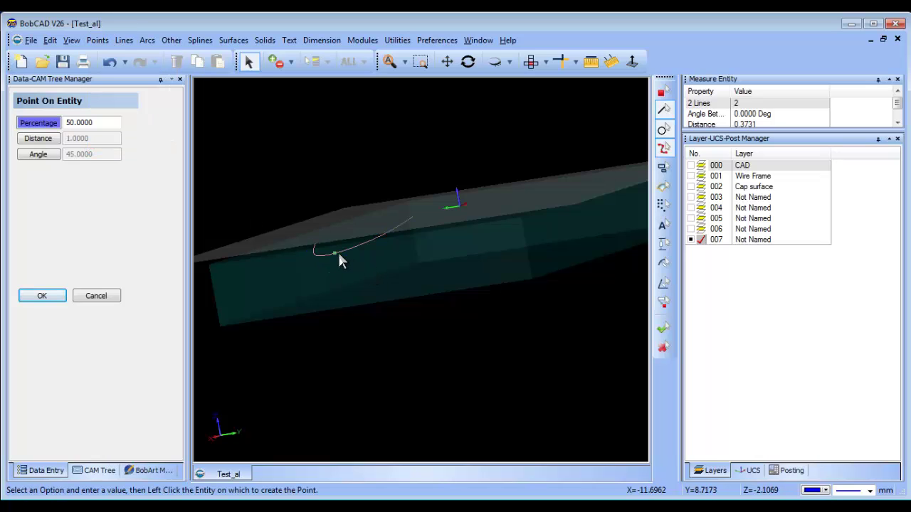
pyautogui.rightClick(381, 163)
pyautogui.click(413, 185)
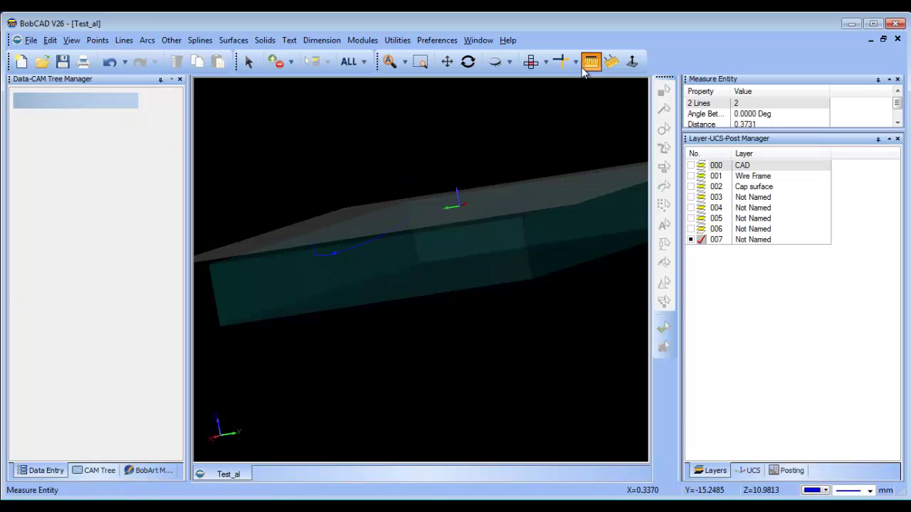
# Step: Measure the coordinates of the point on the extracted edge, enlarging the measurement readout to show all of them
pyautogui.click(585, 67)
pyautogui.click(335, 255)
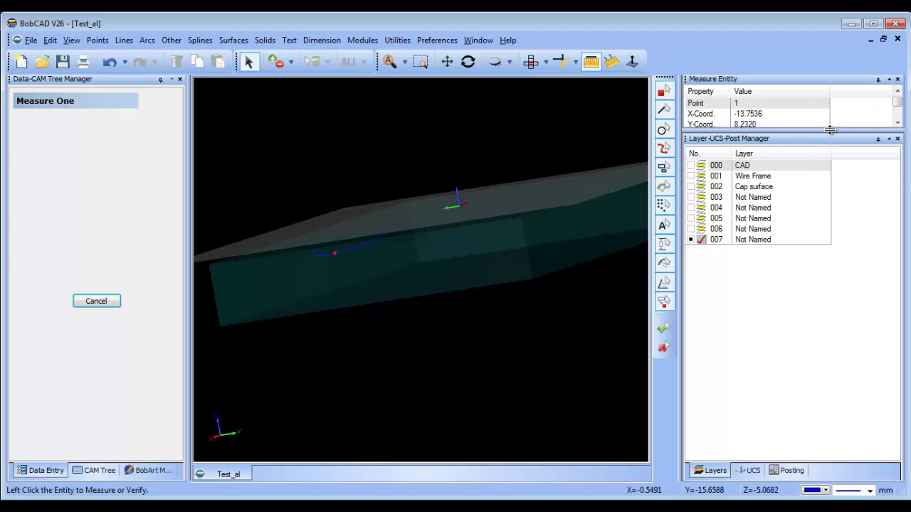
pyautogui.moveTo(830, 130); pyautogui.dragTo(824, 179)
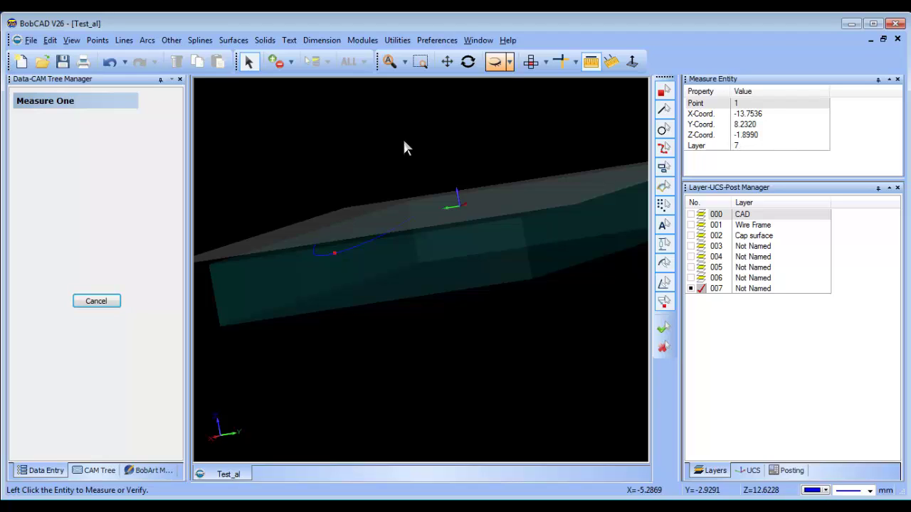
pyautogui.rightClick(369, 137)
pyautogui.click(412, 158)
pyautogui.moveTo(487, 205); pyautogui.dragTo(492, 250, button='middle')
# Step: Make the Top (X/Y) UCS and layer 006 active, hide layer 007 and show layer 006
pyautogui.click(749, 471)
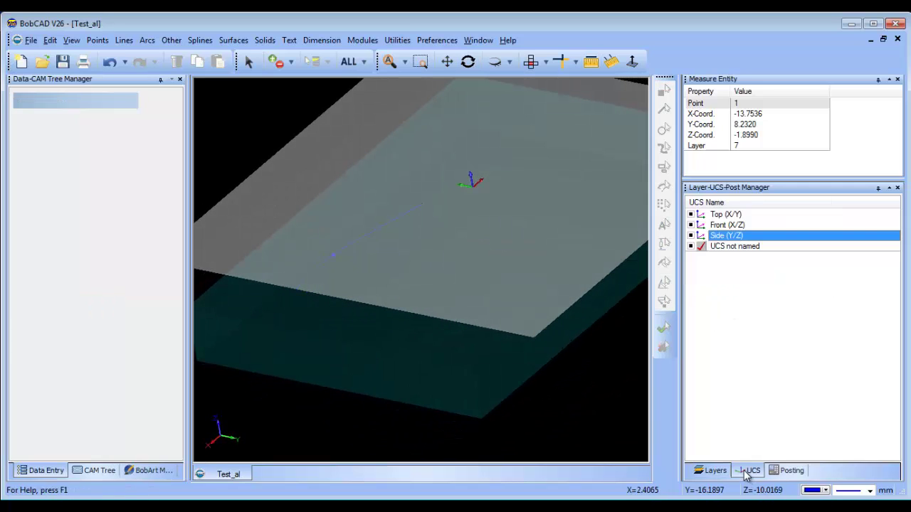
pyautogui.click(706, 214)
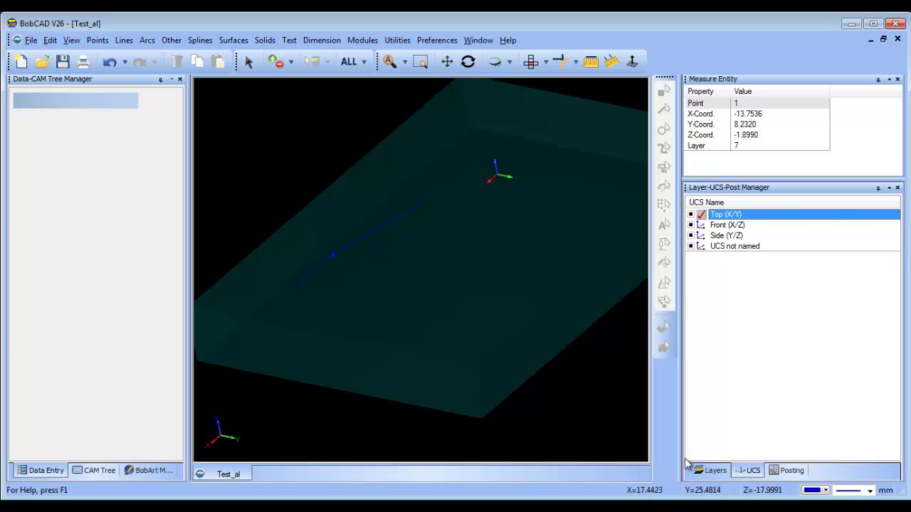
pyautogui.click(710, 470)
pyautogui.click(701, 279)
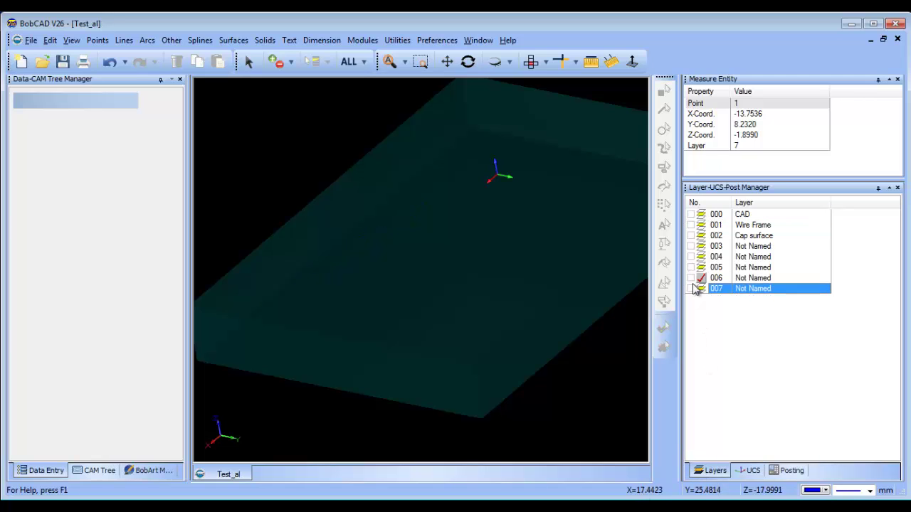
pyautogui.click(692, 278)
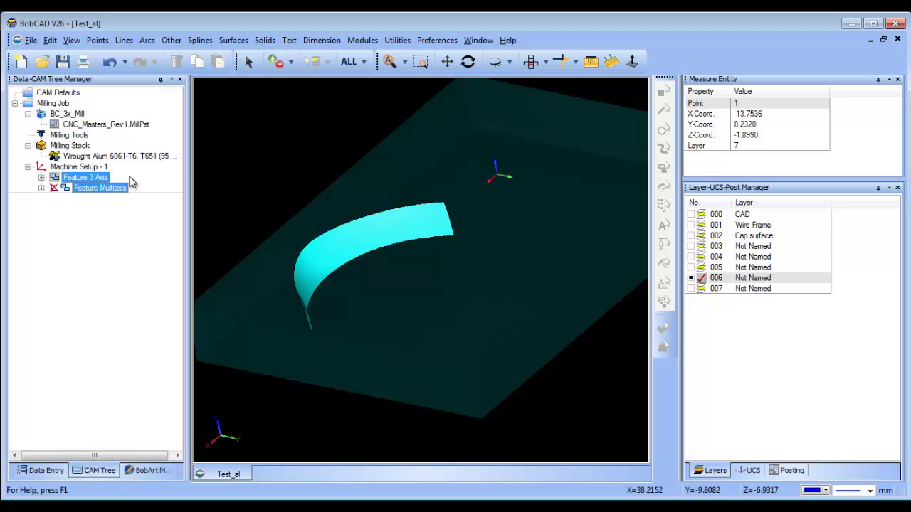
# Step: Show the CAD, Wire Frame, Cap surface and 003 layers for the Feature 3 Axis geometry selection
pyautogui.click(41, 177)
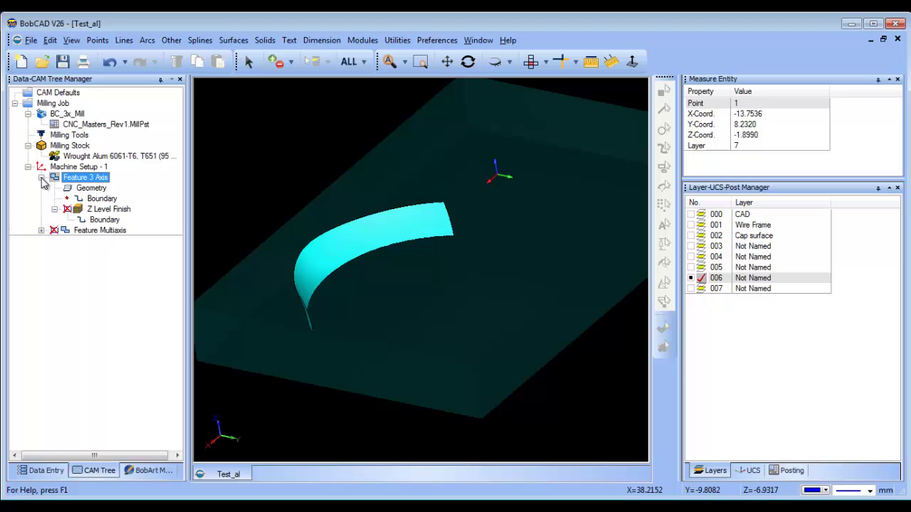
pyautogui.rightClick(100, 187)
pyautogui.click(153, 195)
pyautogui.click(691, 214)
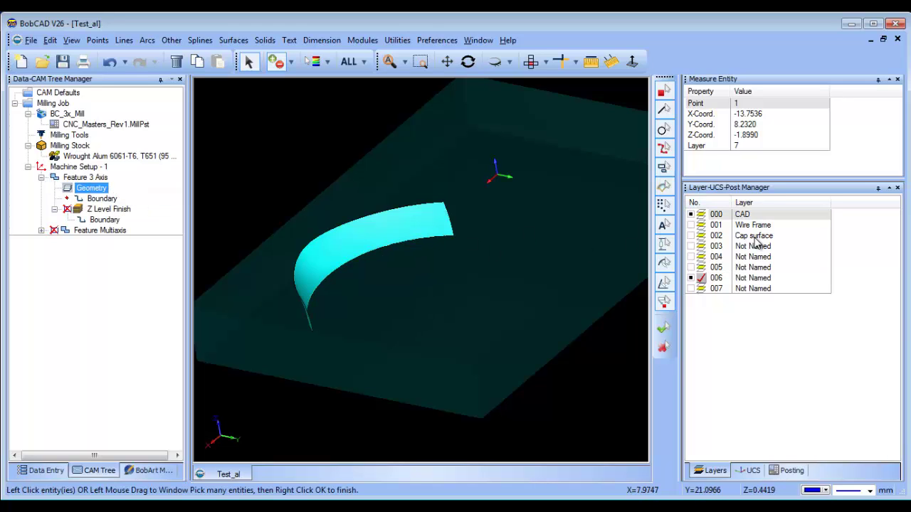
pyautogui.click(691, 225)
pyautogui.click(690, 236)
pyautogui.click(690, 246)
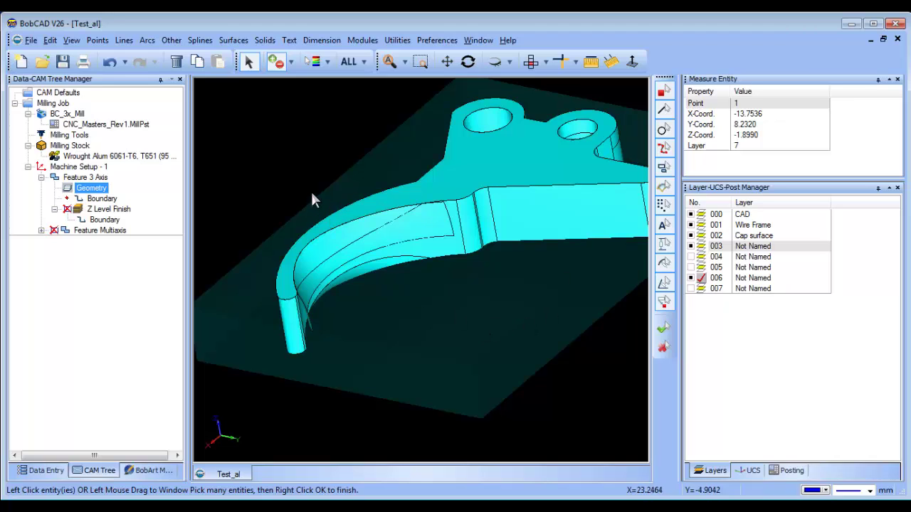
pyautogui.rightClick(300, 152)
pyautogui.click(330, 172)
# Step: Remove the existing Feature 3 Axis geometry and reselect all displayed entities as its geometry
pyautogui.rightClick(121, 190)
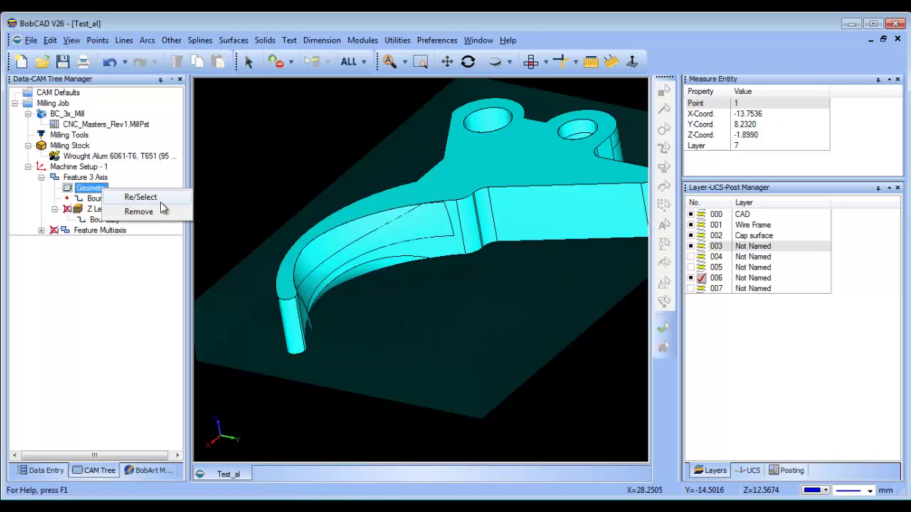
pyautogui.rightClick(100, 188)
pyautogui.click(140, 197)
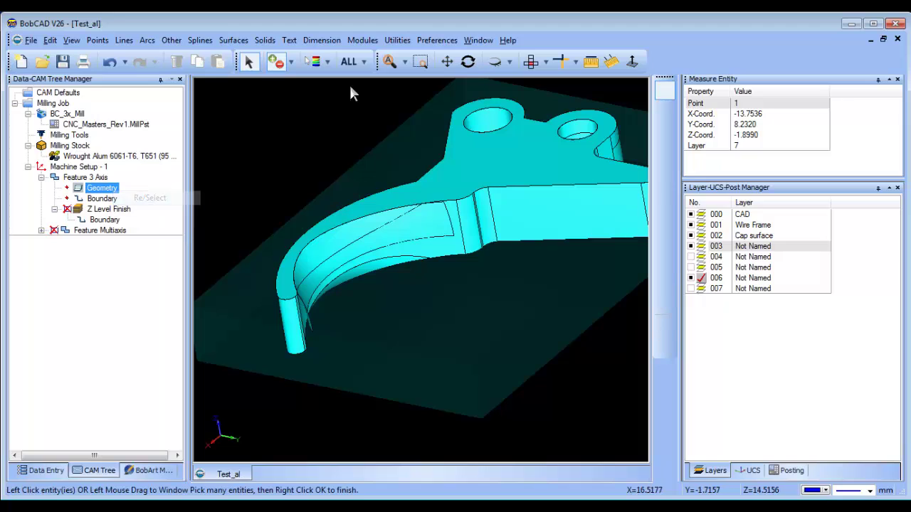
pyautogui.click(348, 63)
pyautogui.press('Return')
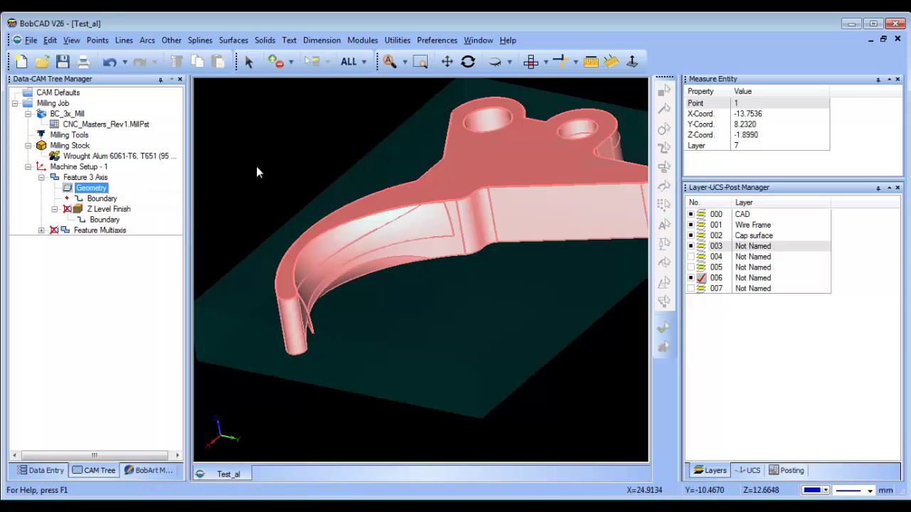
# Step: Remove the boundary from the Z Level Finish operation, compute its toolpath and inspect it around the arm
pyautogui.click(107, 209)
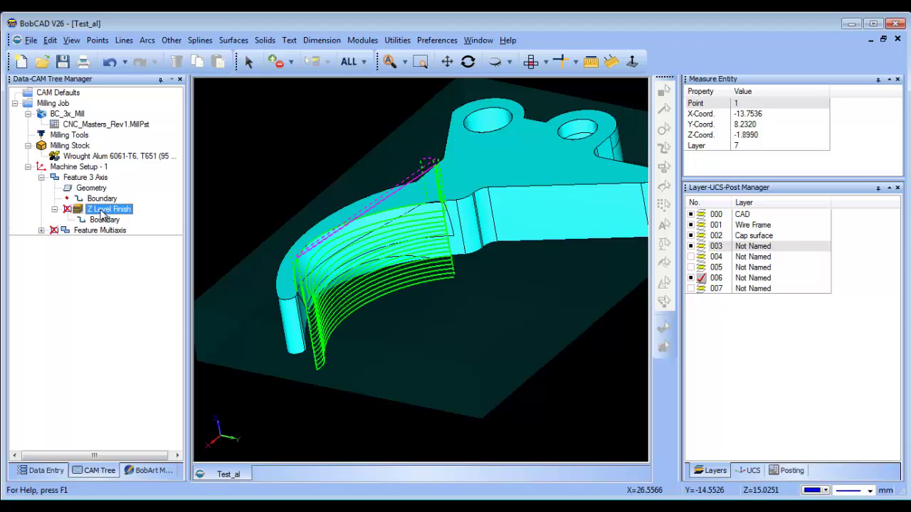
pyautogui.rightClick(101, 211)
pyautogui.rightClick(91, 219)
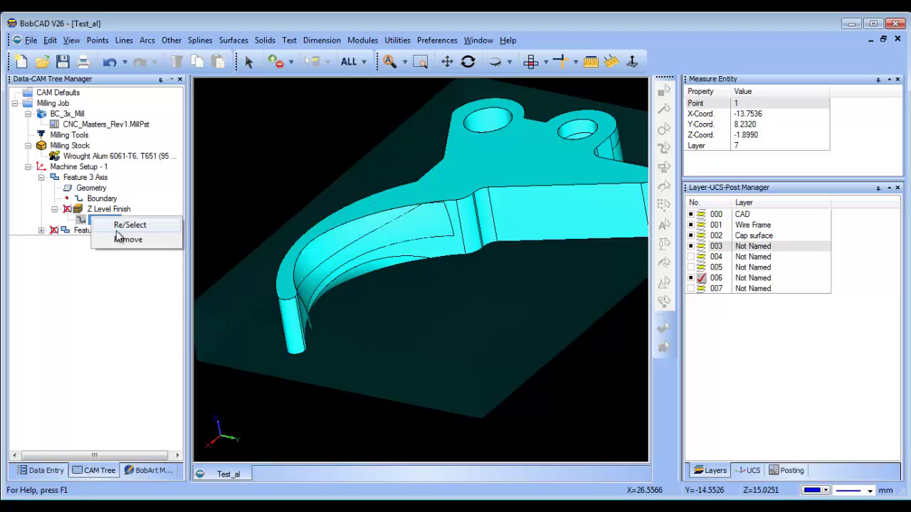
pyautogui.rightClick(101, 209)
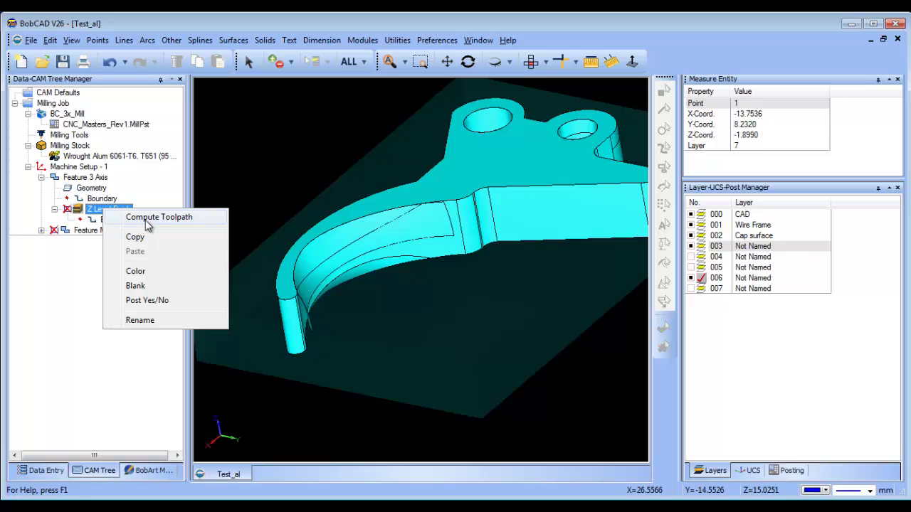
pyautogui.click(147, 218)
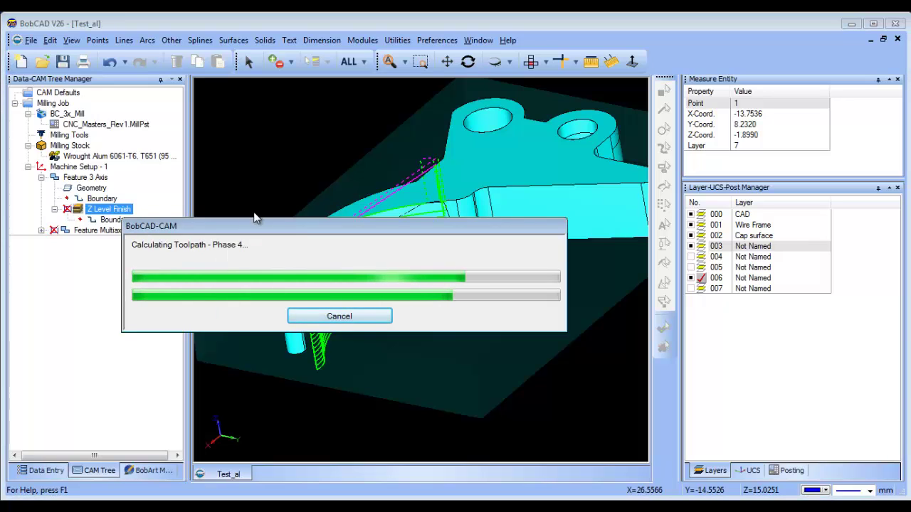
pyautogui.moveTo(470, 321)
pyautogui.mouseDown(button='middle')
pyautogui.moveTo(423, 299)
pyautogui.moveTo(470, 329)
pyautogui.moveTo(297, 277)
pyautogui.mouseUp(button='middle')
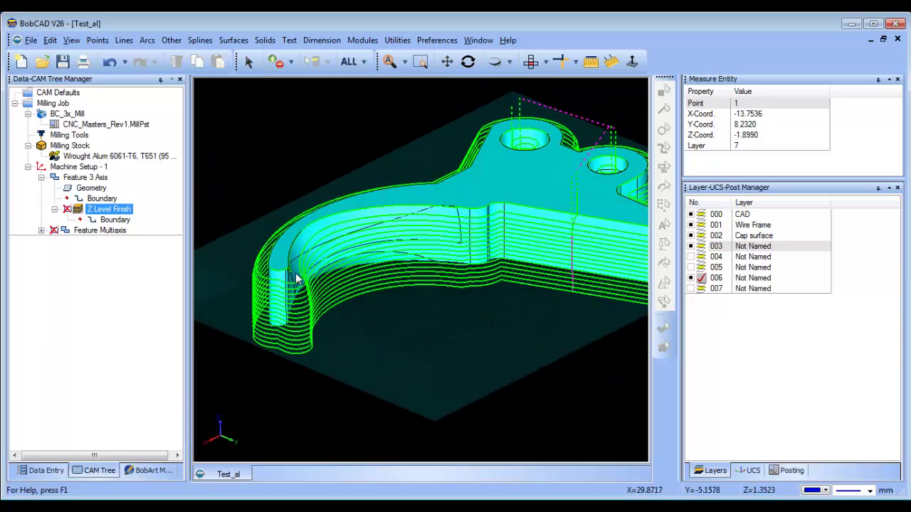
pyautogui.moveTo(484, 318); pyautogui.dragTo(341, 299, button='middle')
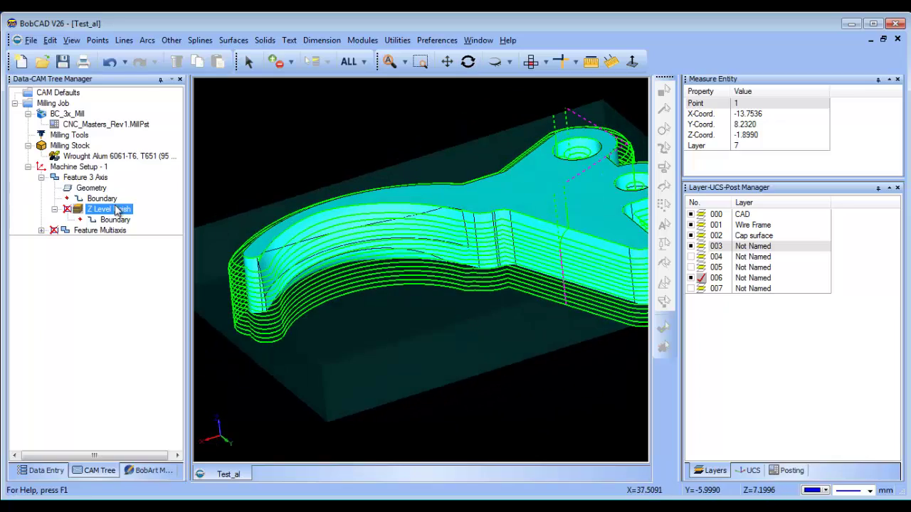
# Step: Edit Feature 3 Axis to set the Z Level Finish bottom of job to -1.9 and compute the toolpath
pyautogui.rightClick(116, 211)
pyautogui.rightClick(85, 178)
pyautogui.click(105, 186)
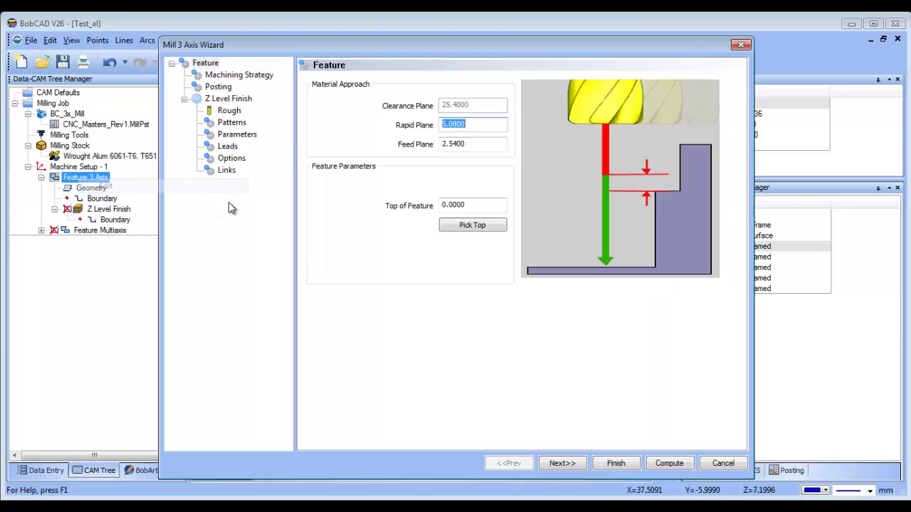
pyautogui.click(238, 135)
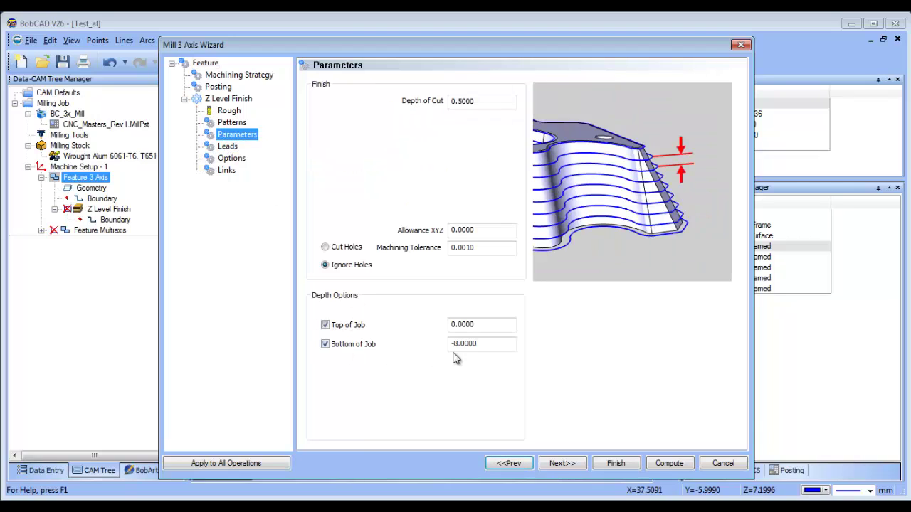
pyautogui.moveTo(487, 347); pyautogui.dragTo(356, 346)
pyautogui.write('-1.9')
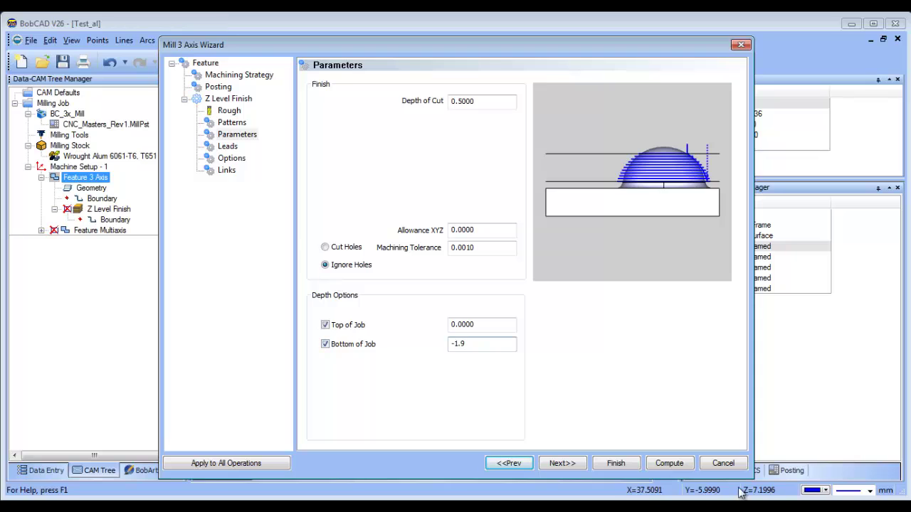
pyautogui.click(667, 467)
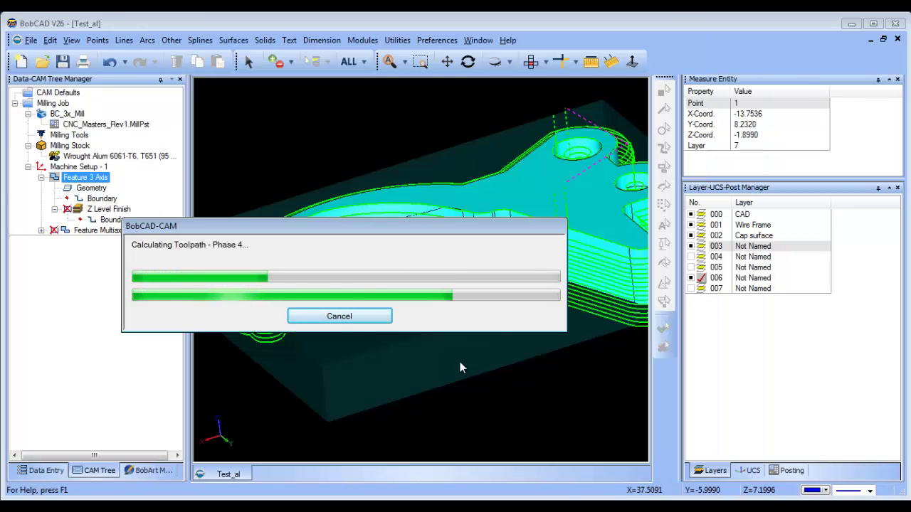
pyautogui.click(115, 219)
pyautogui.rightClick(114, 208)
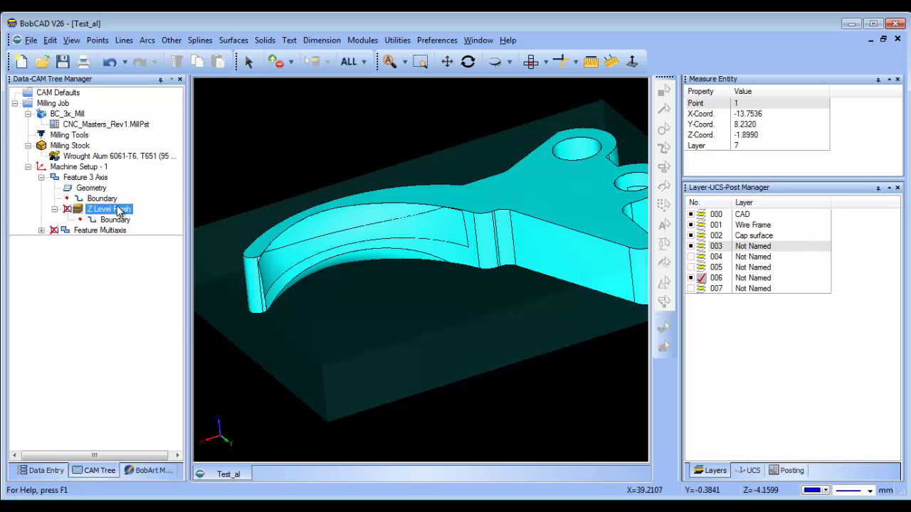
pyautogui.click(161, 269)
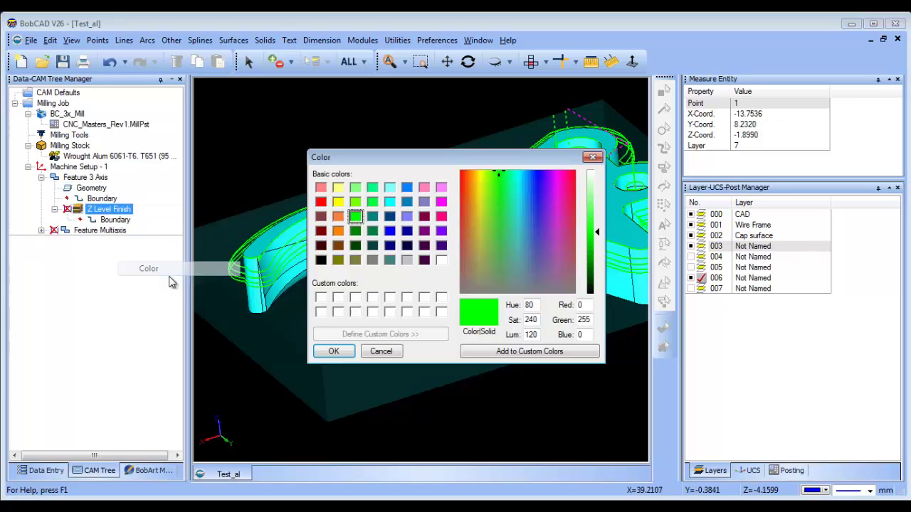
pyautogui.click(593, 158)
pyautogui.moveTo(432, 340)
pyautogui.mouseDown(button='middle')
pyautogui.moveTo(429, 320)
pyautogui.moveTo(429, 337)
pyautogui.moveTo(445, 340)
pyautogui.mouseUp(button='middle')
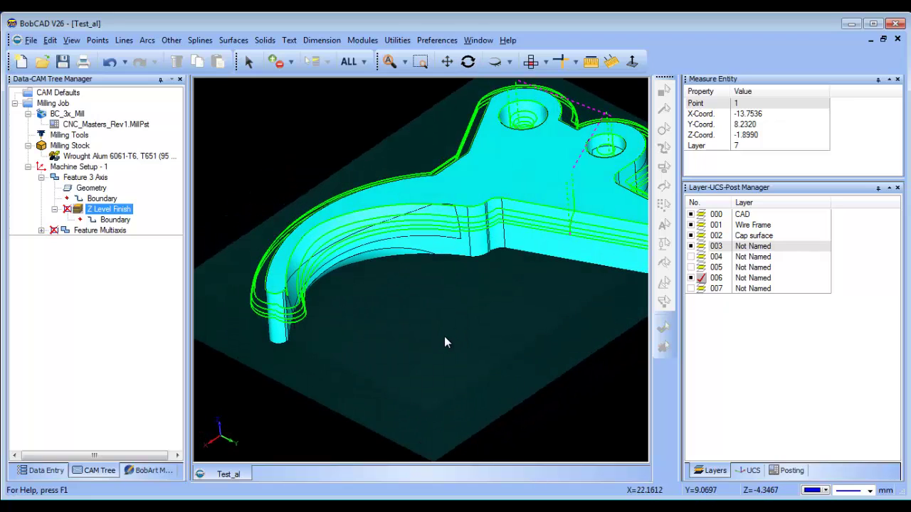
# Step: Blank the Z Level Finish toolpath to clear it from the model view
pyautogui.rightClick(114, 211)
pyautogui.click(160, 286)
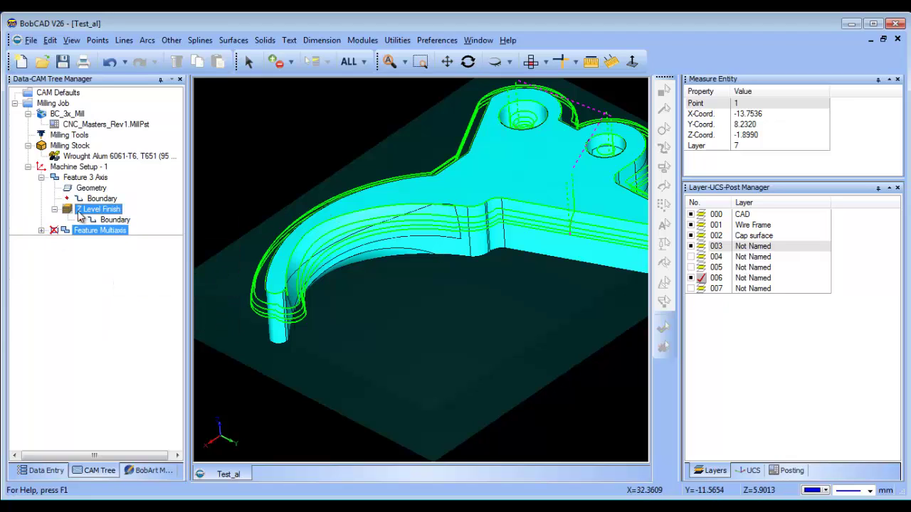
pyautogui.rightClick(113, 209)
pyautogui.click(170, 288)
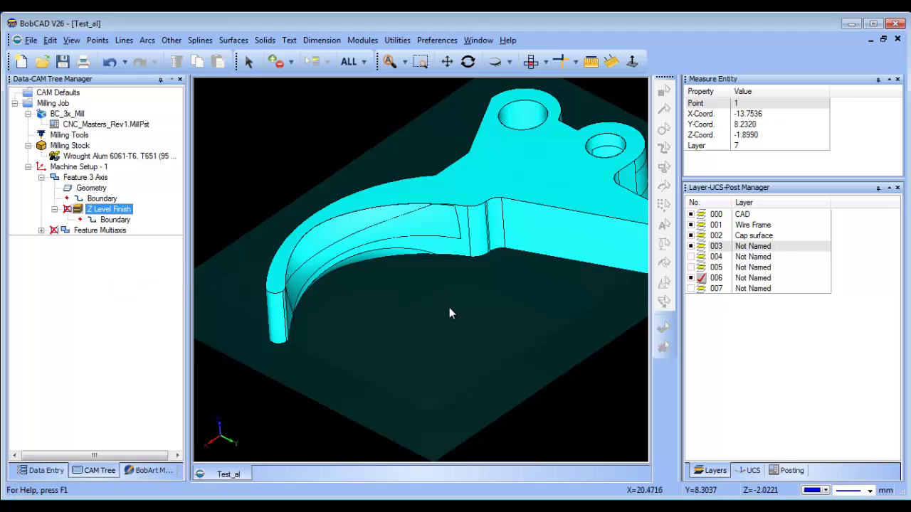
# Step: Add a new layer 008 and make it the active layer
pyautogui.rightClick(756, 292)
pyautogui.click(765, 300)
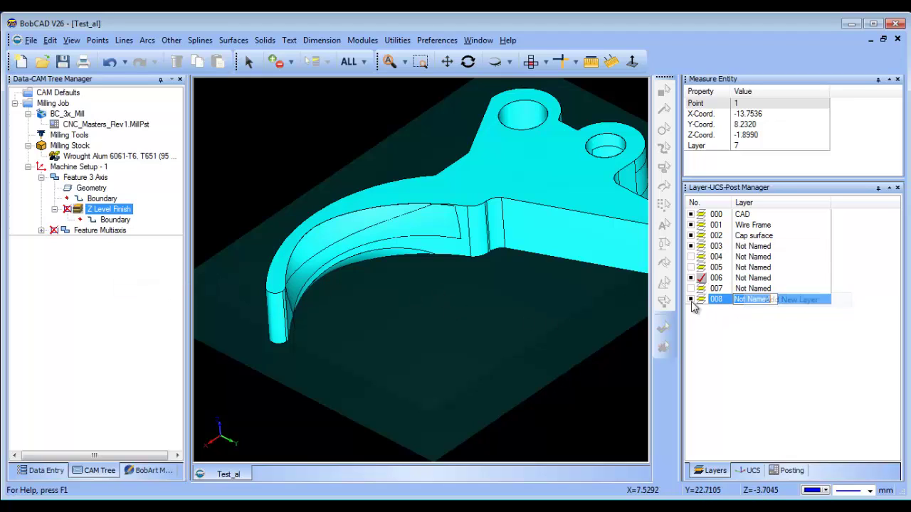
pyautogui.click(701, 299)
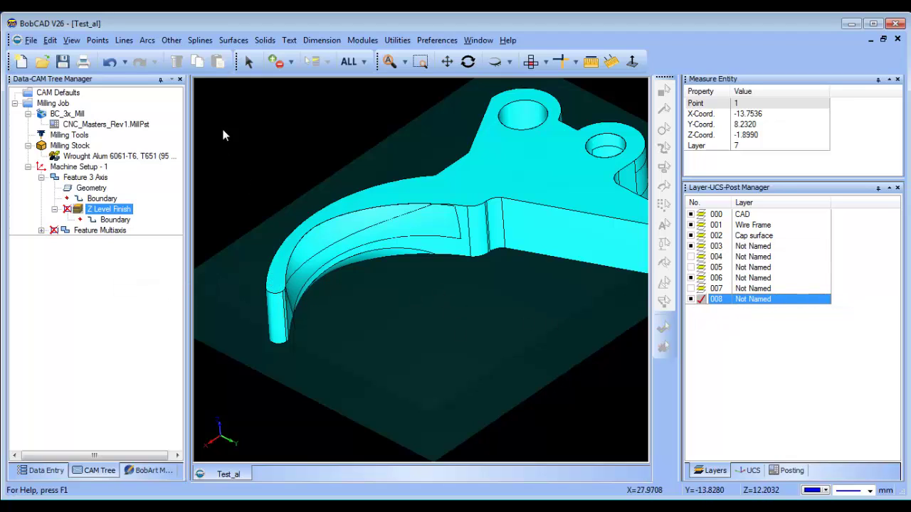
# Step: Extract the upper edge and the two short end edges of the slanted face as single edges
pyautogui.click(397, 40)
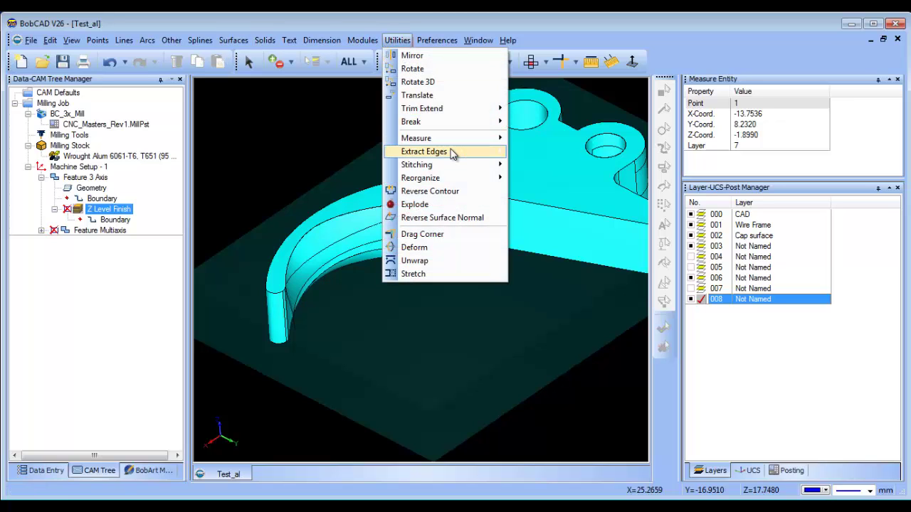
pyautogui.moveTo(454, 152)
pyautogui.click(529, 153)
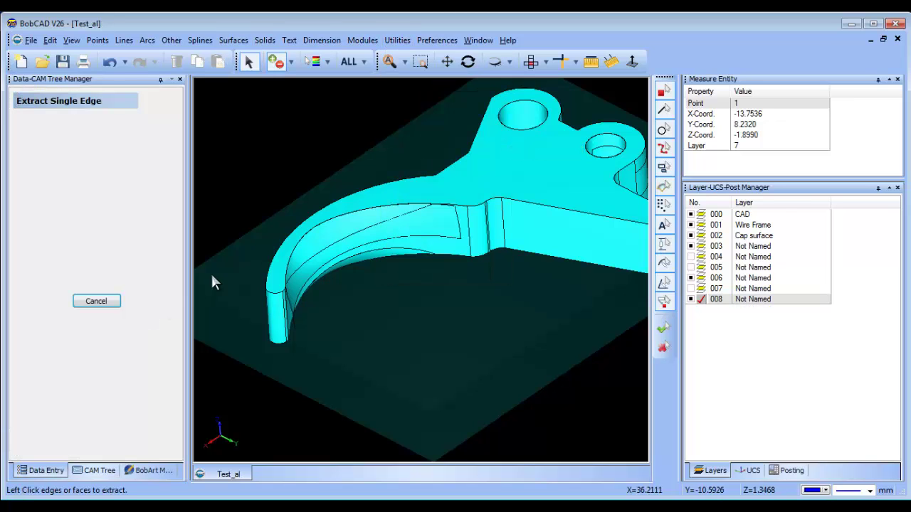
pyautogui.click(298, 246)
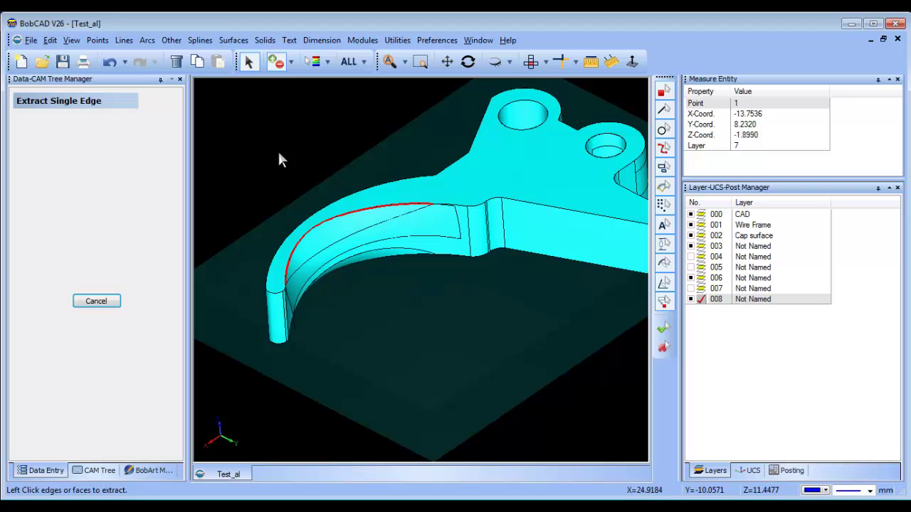
pyautogui.click(457, 225)
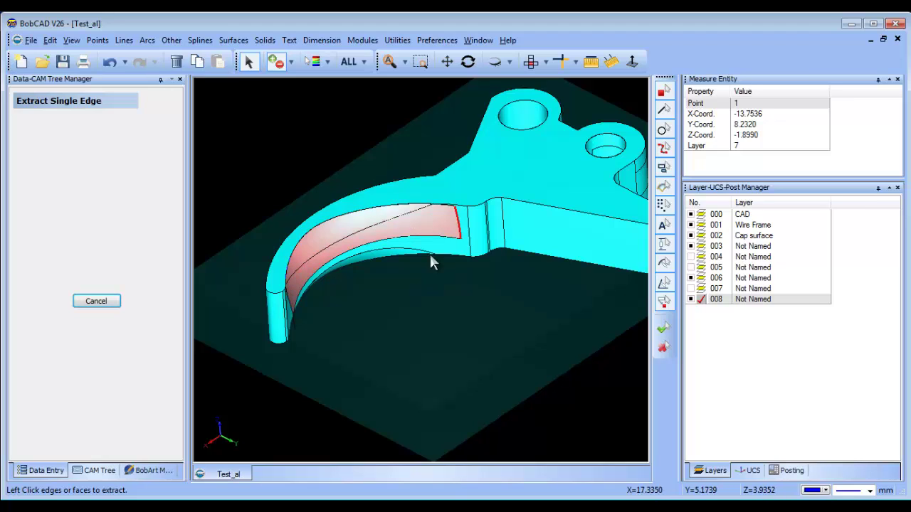
pyautogui.click(293, 315)
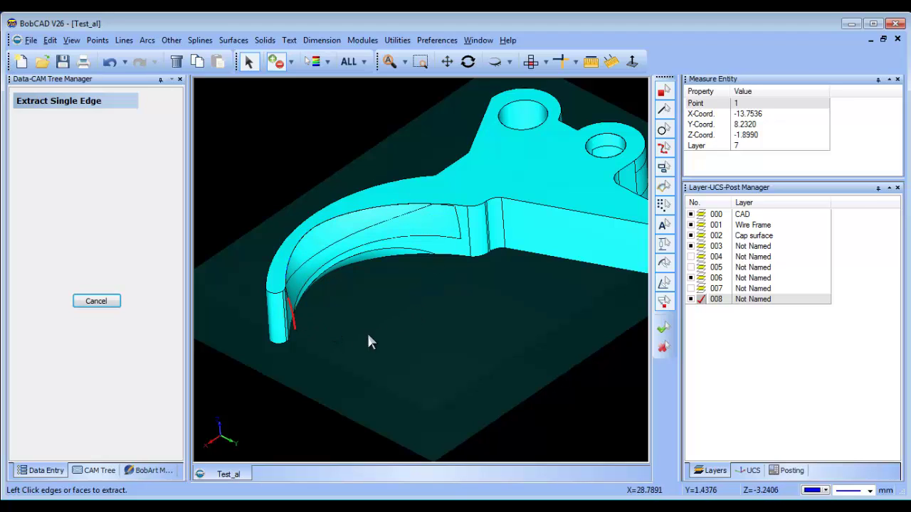
pyautogui.rightClick(300, 137)
pyautogui.click(334, 159)
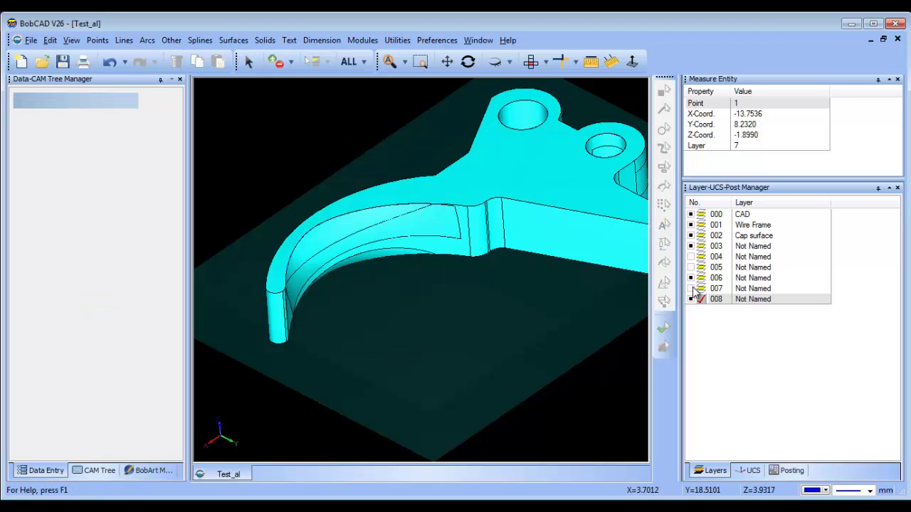
# Step: Hide layers 006 and 003 and the Wire Frame and CAD layers to isolate the extracted edges
pyautogui.click(691, 278)
pyautogui.click(691, 246)
pyautogui.click(692, 225)
pyautogui.click(691, 214)
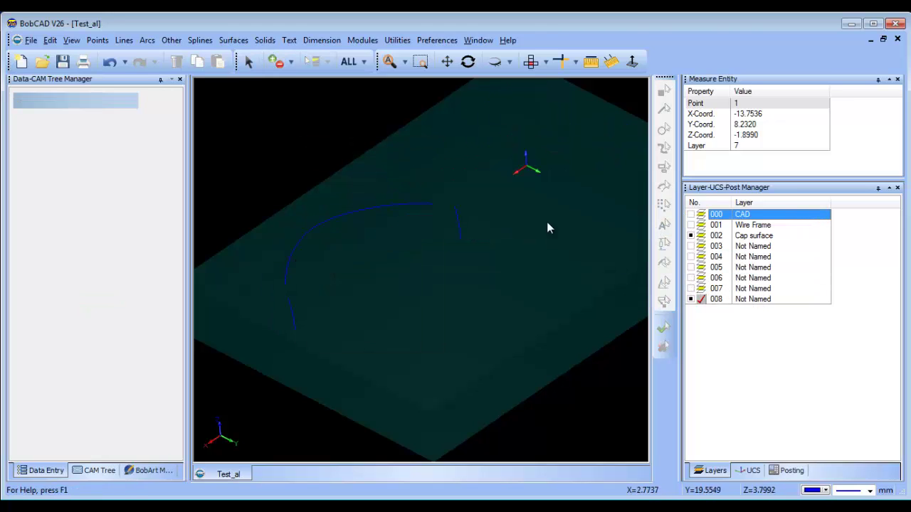
# Step: Translate the two short end edges of the slanted face by 3 mm in Y
pyautogui.click(123, 41)
pyautogui.moveTo(397, 40)
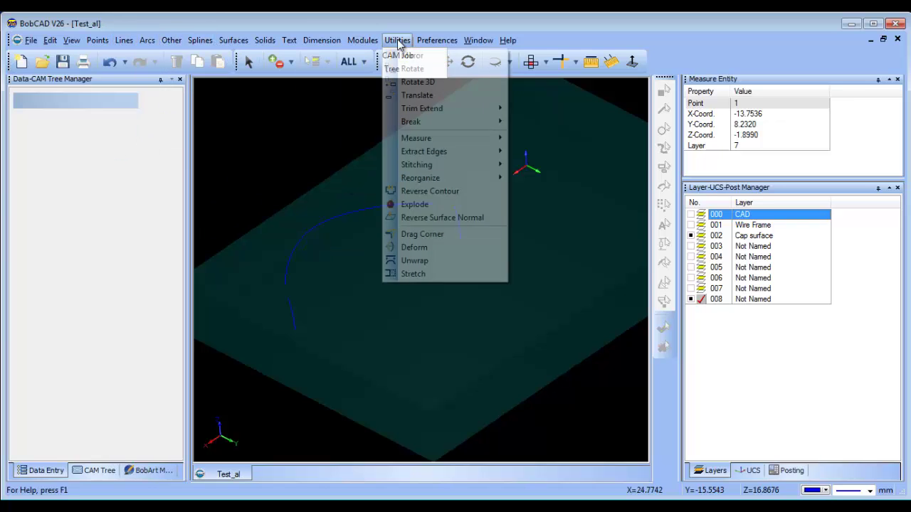
pyautogui.click(423, 100)
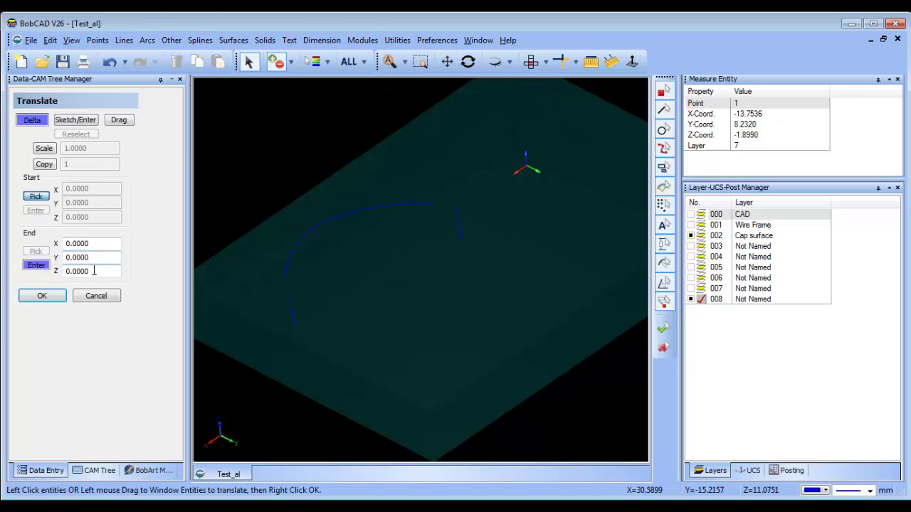
pyautogui.moveTo(104, 257); pyautogui.dragTo(5, 262)
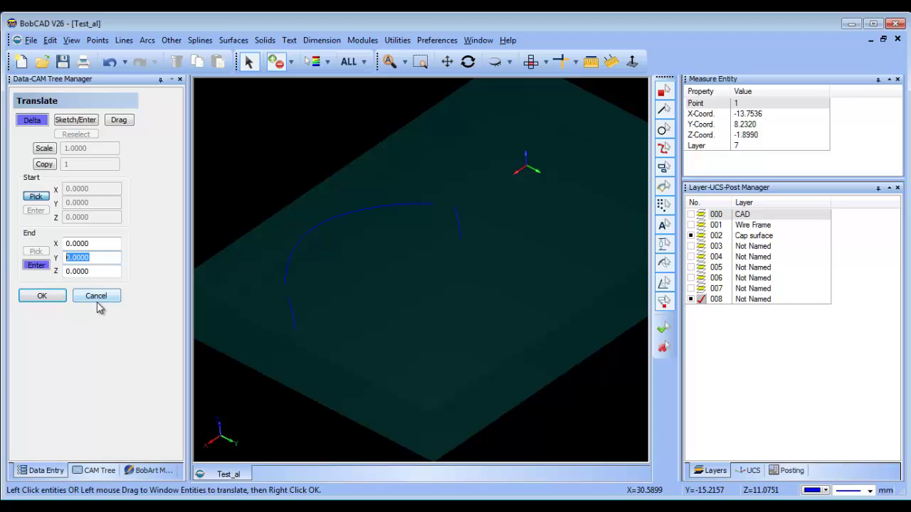
pyautogui.write('3')
pyautogui.press('Return')
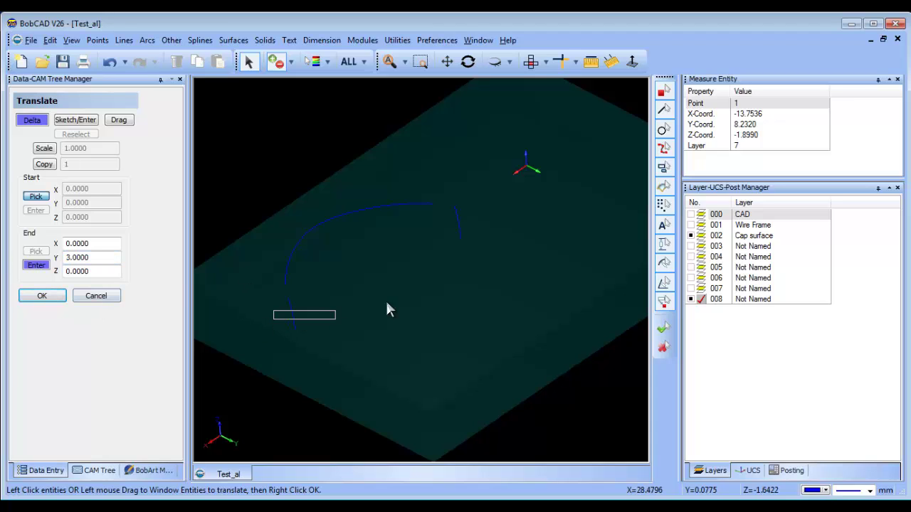
pyautogui.moveTo(446, 218); pyautogui.dragTo(491, 230)
pyautogui.rightClick(514, 223)
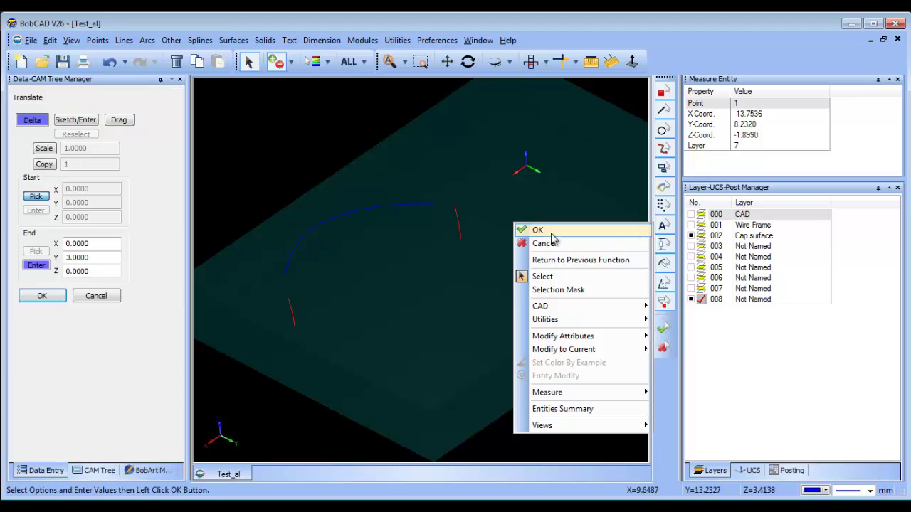
pyautogui.click(552, 235)
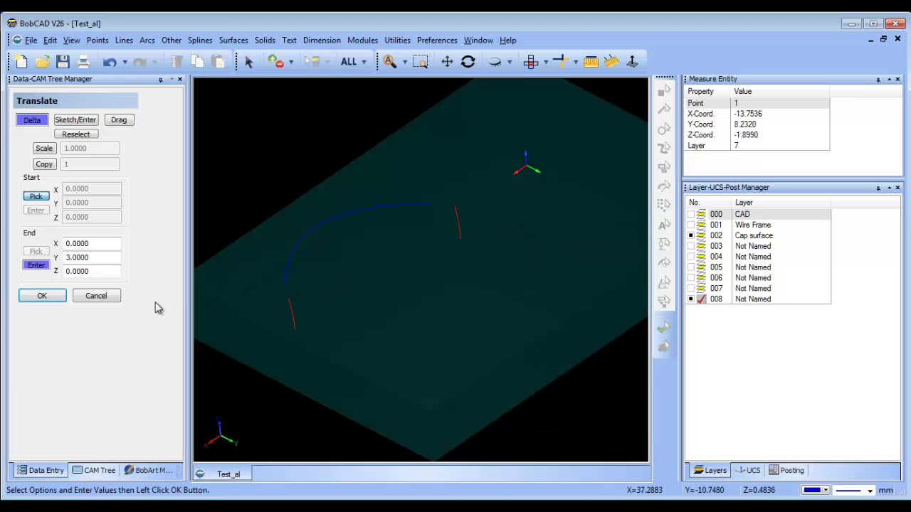
pyautogui.click(42, 302)
pyautogui.click(100, 299)
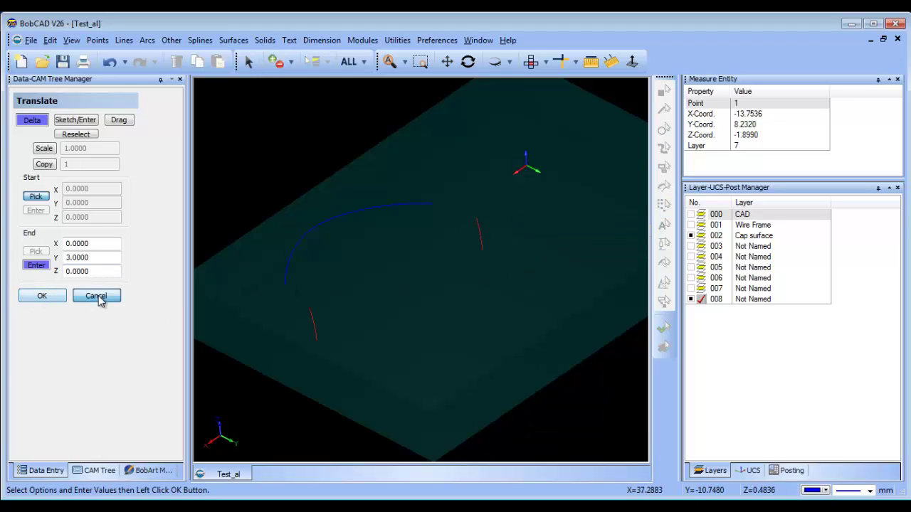
# Step: Join the curved edge's ends to the upper ends of the two short edges, and those two ends to each other, with lines
pyautogui.click(124, 40)
pyautogui.click(158, 82)
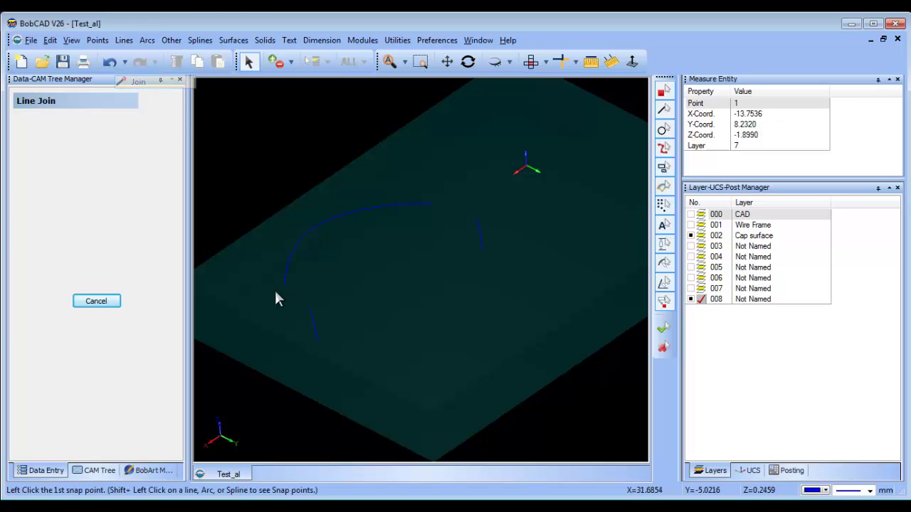
pyautogui.click(286, 282)
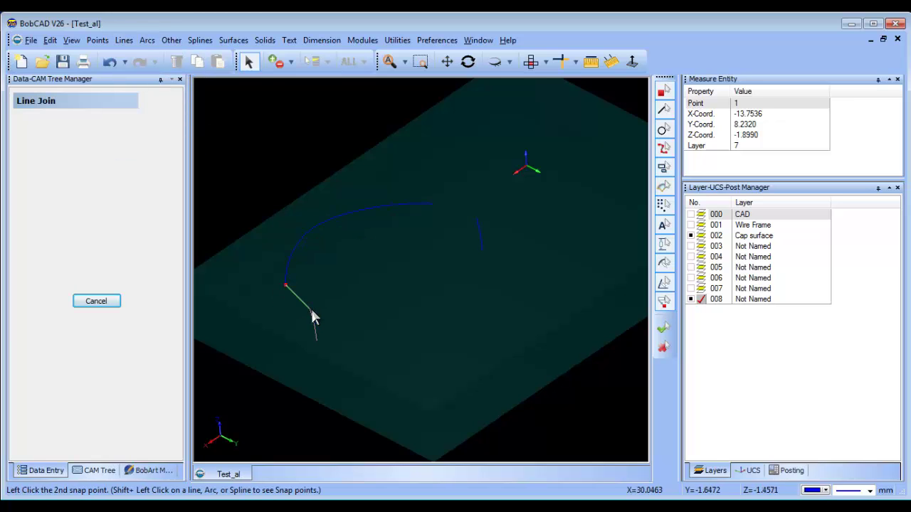
pyautogui.click(475, 217)
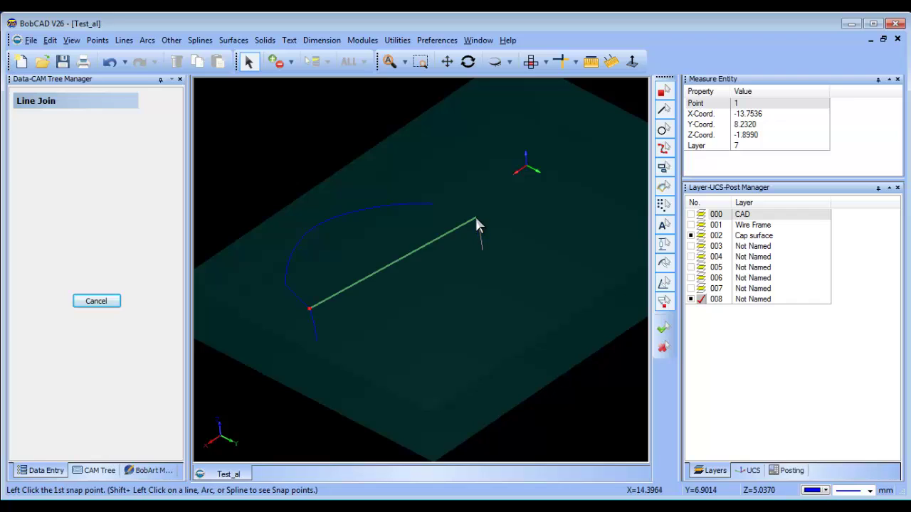
pyautogui.click(472, 219)
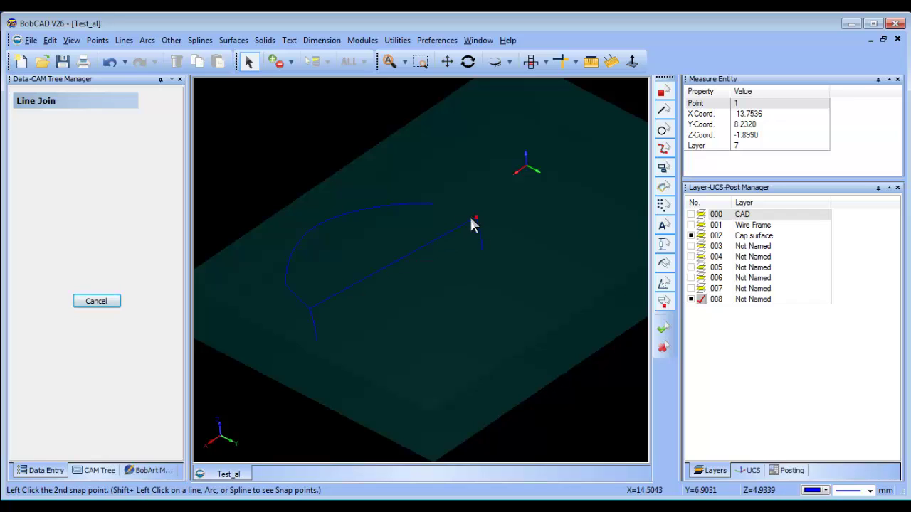
pyautogui.click(427, 204)
pyautogui.rightClick(395, 148)
pyautogui.click(420, 171)
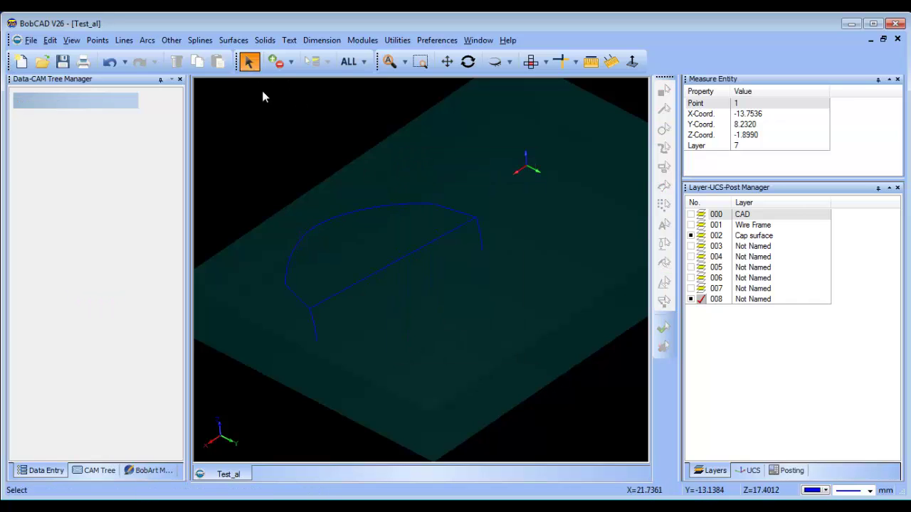
# Step: Delete the two translated short end edges, keeping the curved edge and the three joining lines
pyautogui.click(296, 338)
pyautogui.click(494, 232)
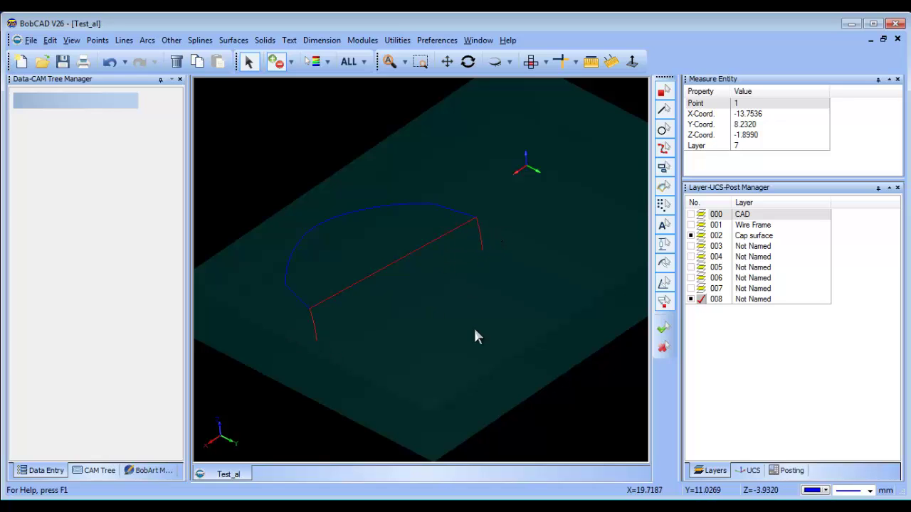
pyautogui.press('Delete')
# Step: Check that the curved edge and joining lines form a closed chain by selecting the contour, and clear the selection
pyautogui.moveTo(431, 310)
pyautogui.mouseDown(button='middle')
pyautogui.moveTo(489, 287)
pyautogui.moveTo(472, 303)
pyautogui.moveTo(422, 308)
pyautogui.mouseUp(button='middle')
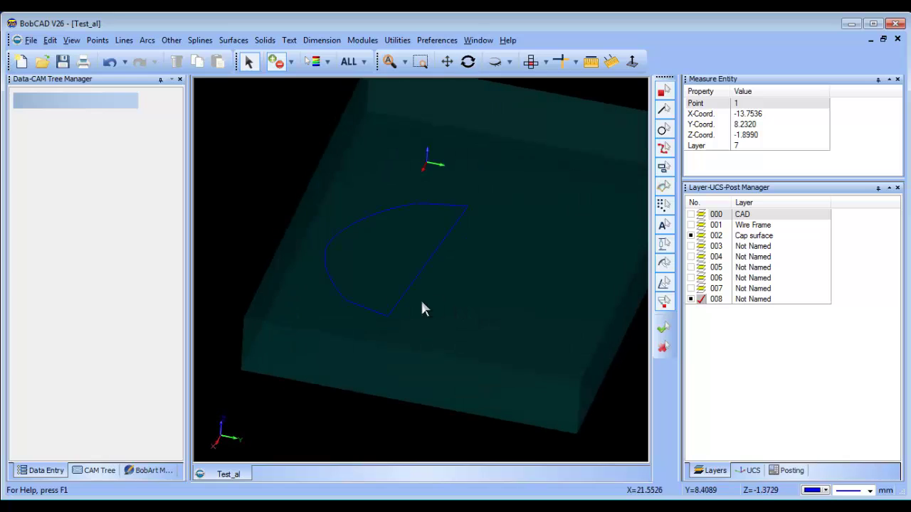
pyautogui.click(362, 309)
pyautogui.rightClick(483, 261)
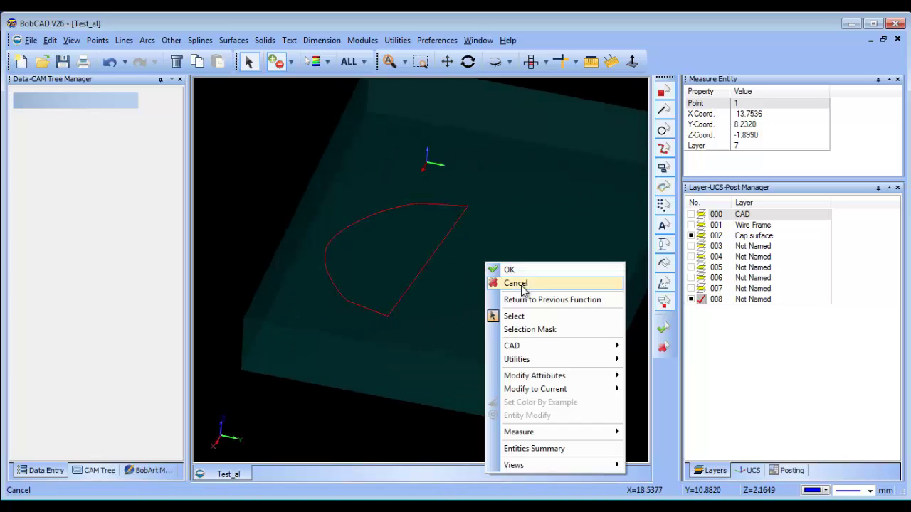
pyautogui.click(515, 284)
# Step: Assign the closed contour of curved edge and joining lines as the boundary of the Z Level Finish operation
pyautogui.click(95, 470)
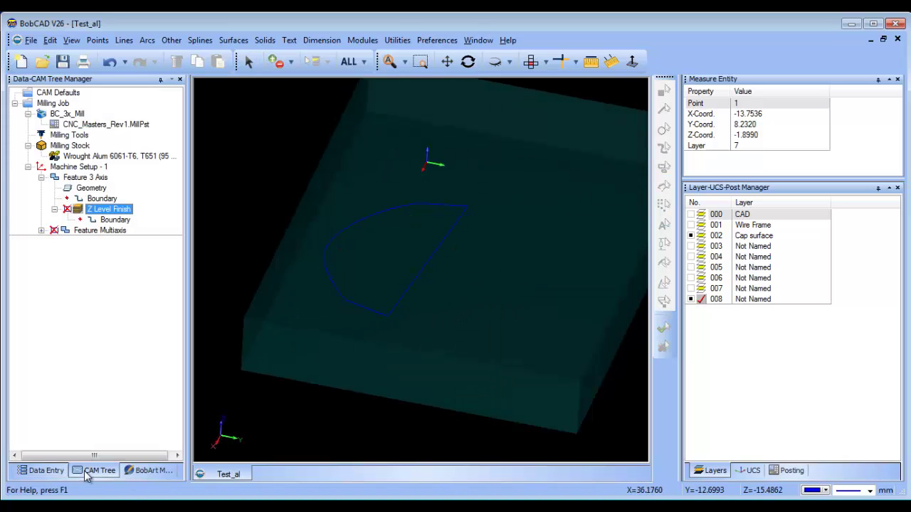
pyautogui.click(115, 220)
pyautogui.rightClick(114, 221)
pyautogui.click(153, 230)
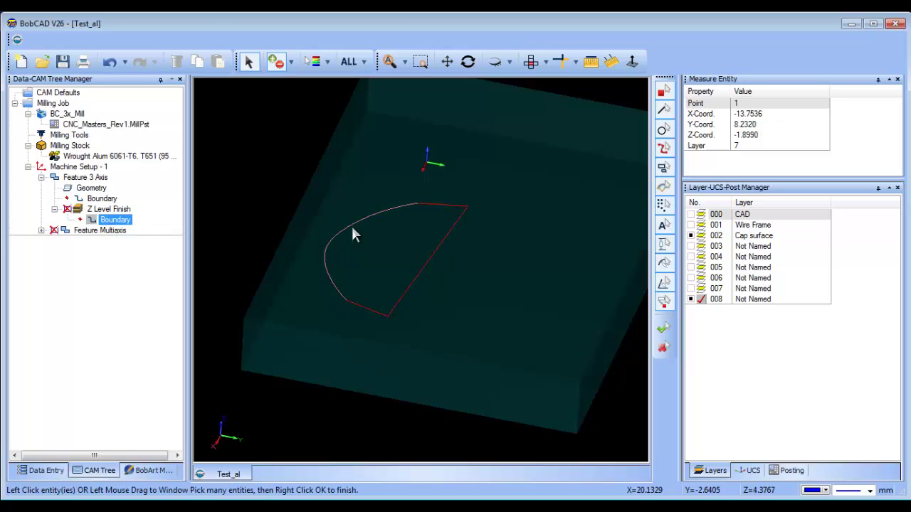
pyautogui.click(351, 224)
pyautogui.rightClick(499, 279)
# Step: Compute the Z Level Finish toolpath within the assigned boundary
pyautogui.click(106, 208)
pyautogui.rightClick(107, 208)
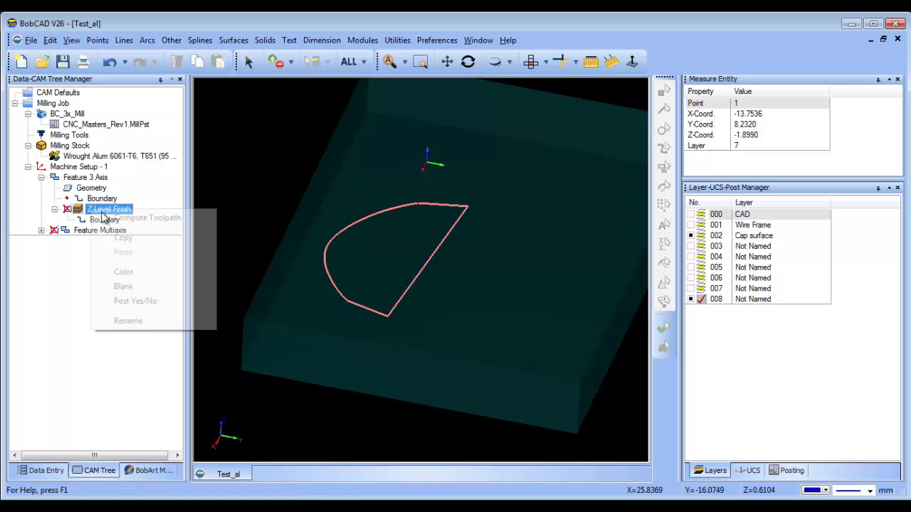
pyautogui.click(150, 218)
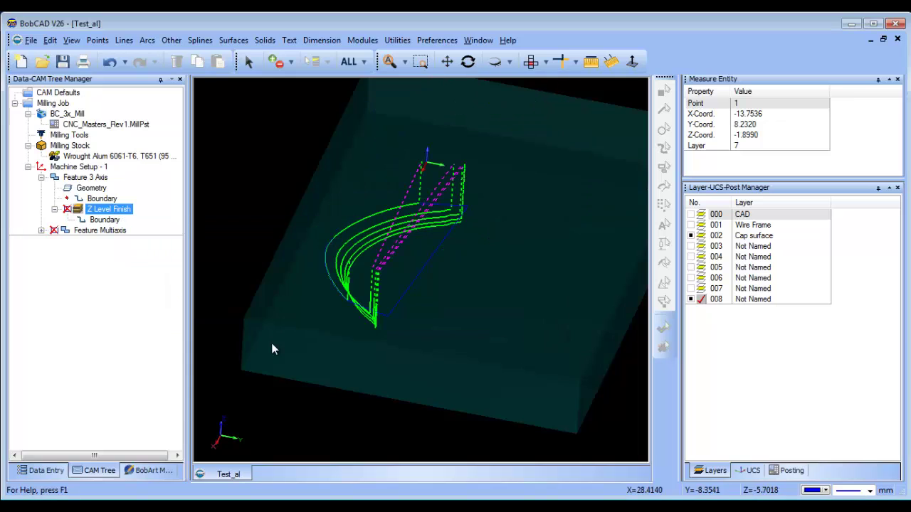
pyautogui.moveTo(418, 336); pyautogui.dragTo(382, 341, button='middle')
pyautogui.moveTo(417, 302); pyautogui.dragTo(462, 318, button='middle')
# Step: Show the CAD and Wire Frame layers and layers 003, 007 and 006 to compare the toolpath with the model
pyautogui.click(691, 215)
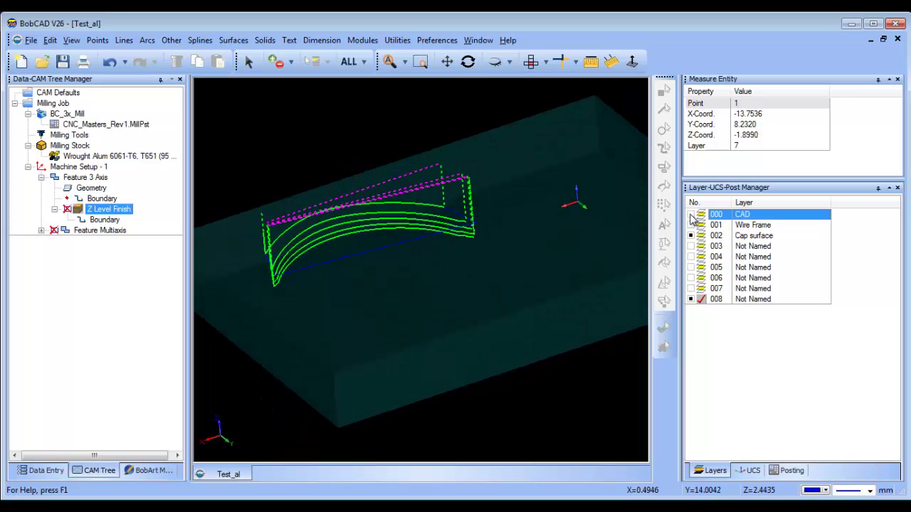
pyautogui.click(690, 225)
pyautogui.click(691, 246)
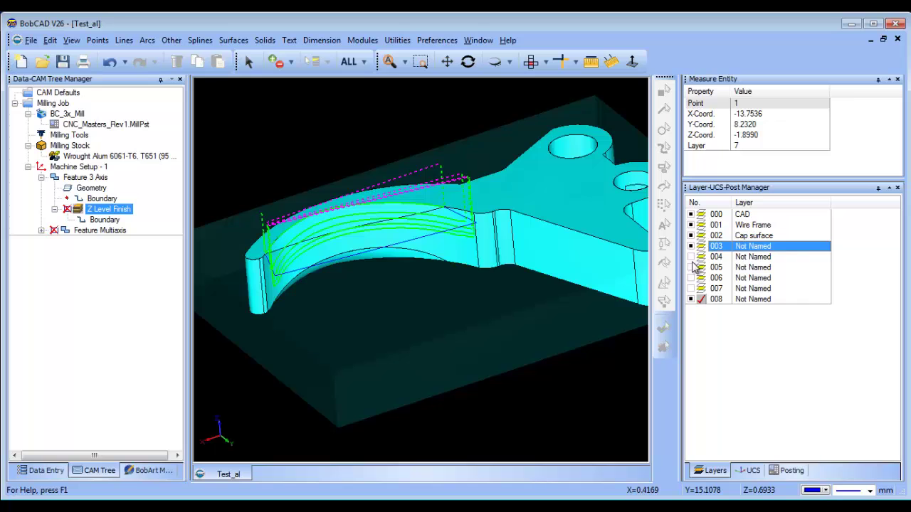
pyautogui.moveTo(443, 372); pyautogui.dragTo(470, 321, button='middle')
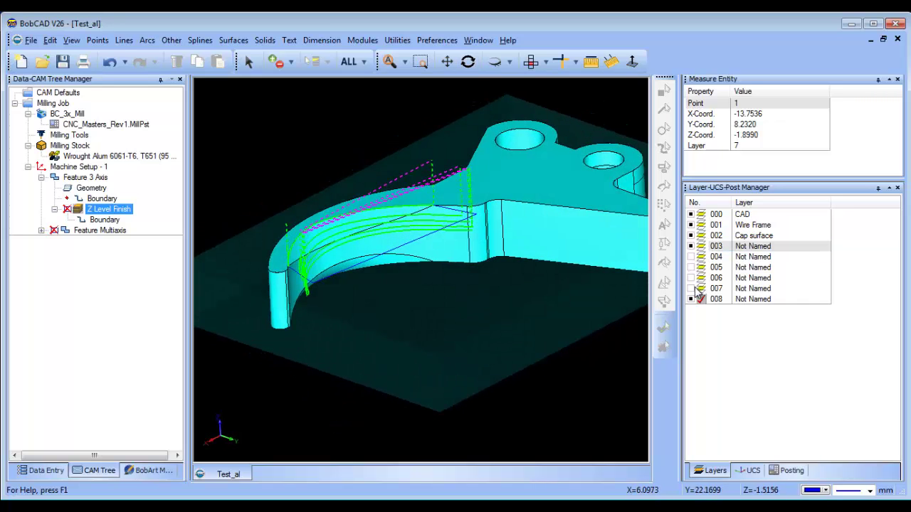
pyautogui.click(690, 288)
pyautogui.click(690, 278)
pyautogui.moveTo(524, 284); pyautogui.dragTo(447, 319, button='middle')
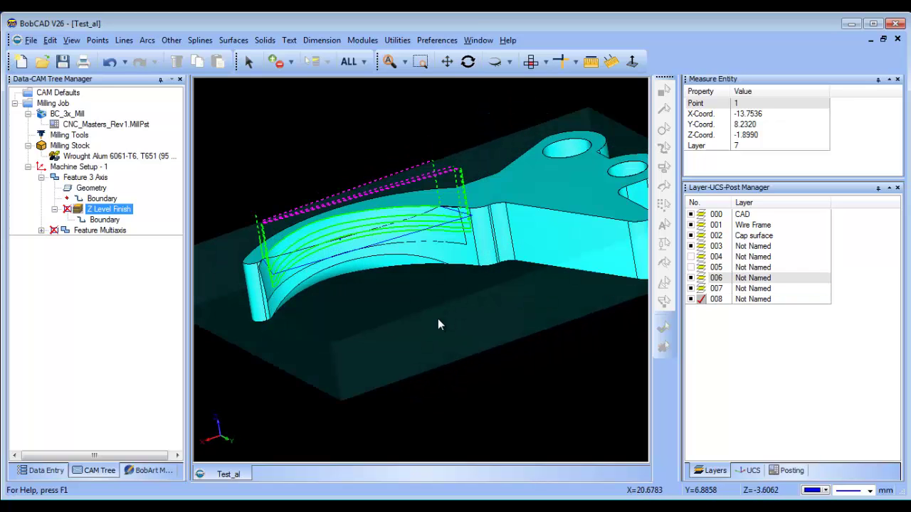